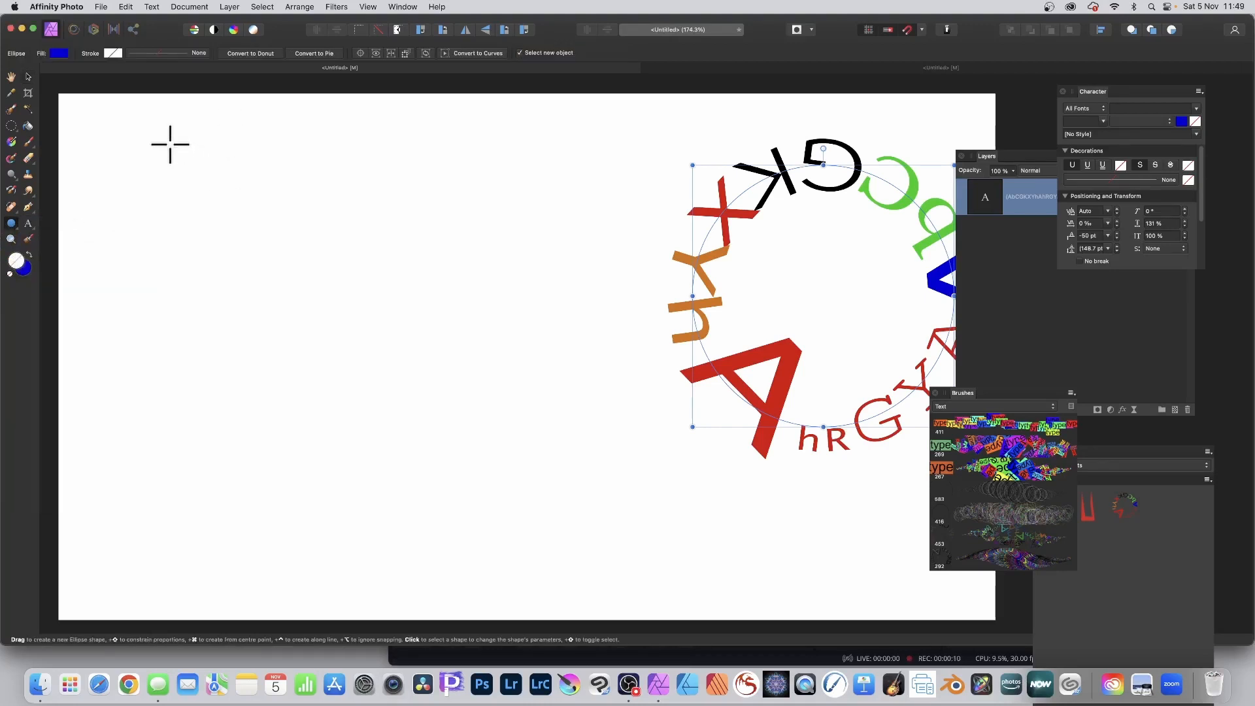
Step: Draw a large circle on the empty side of the canvas and enter the text GHGGNNNGHJGHJH along its outline
{"action": "left_click_drag", "start_coordinate": [153, 139], "coordinate": [514, 499]}
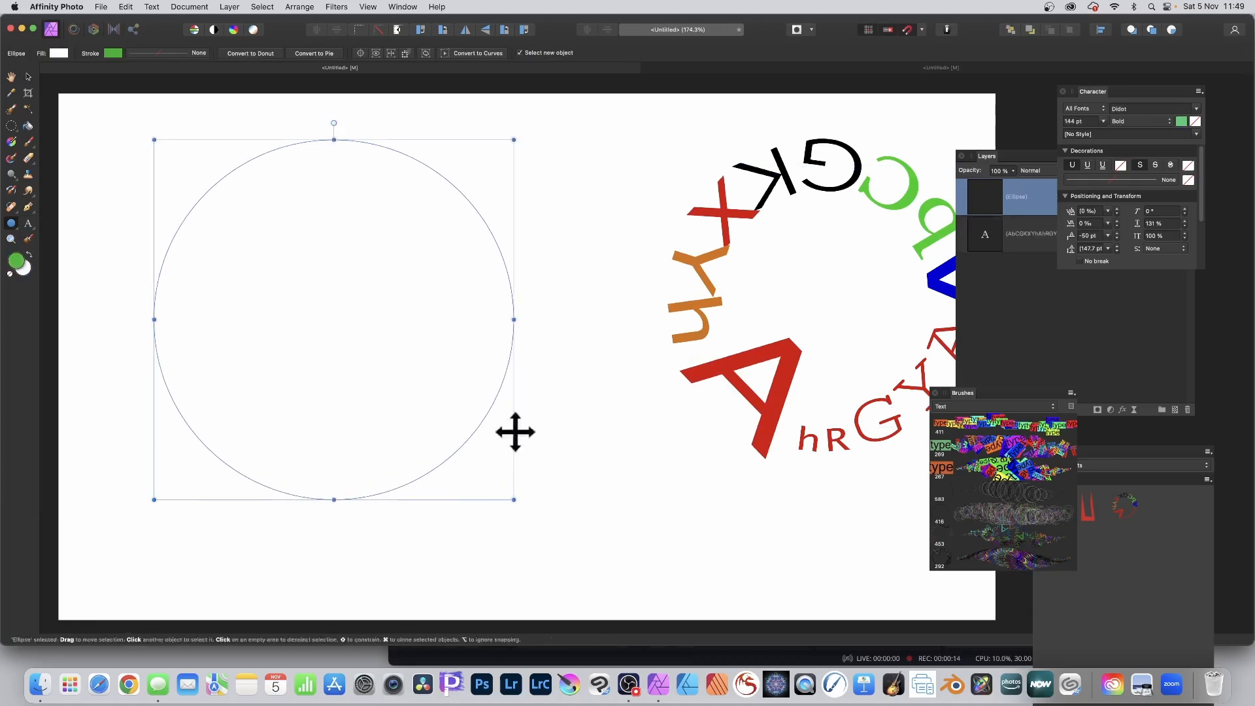
{"action": "left_click_drag", "start_coordinate": [30, 225], "coordinate": [91, 224]}
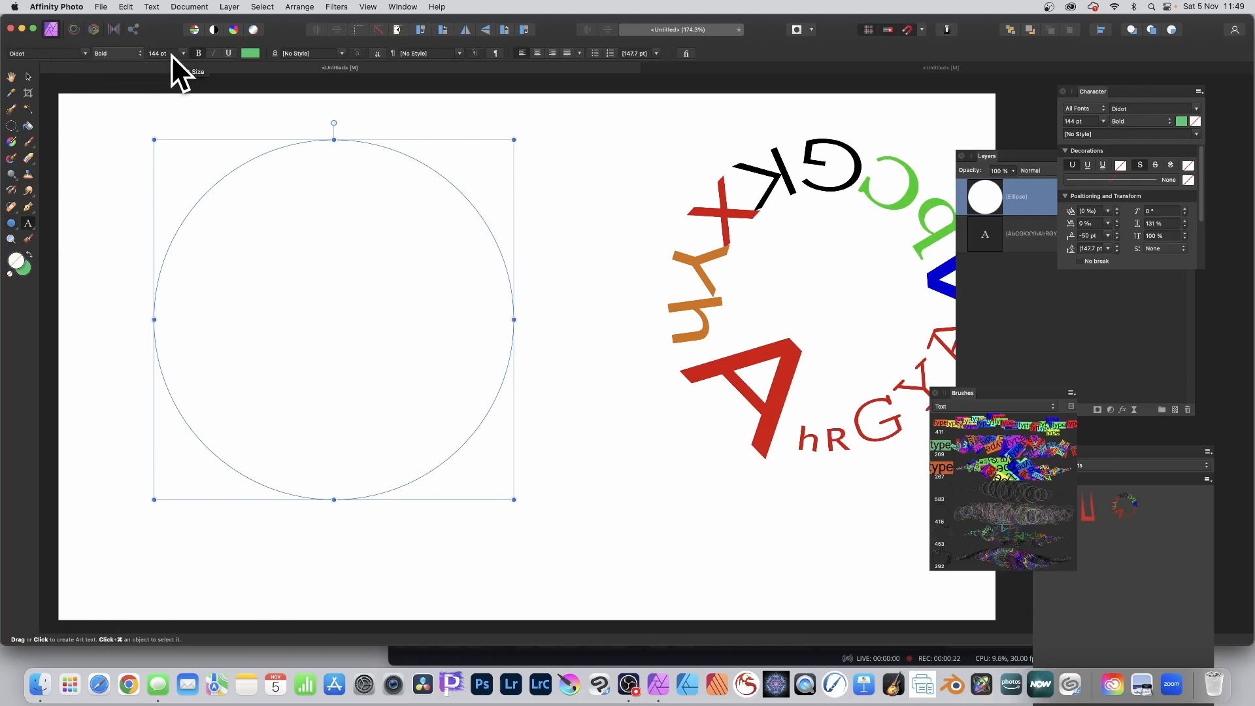
{"action": "left_click", "coordinate": [409, 156]}
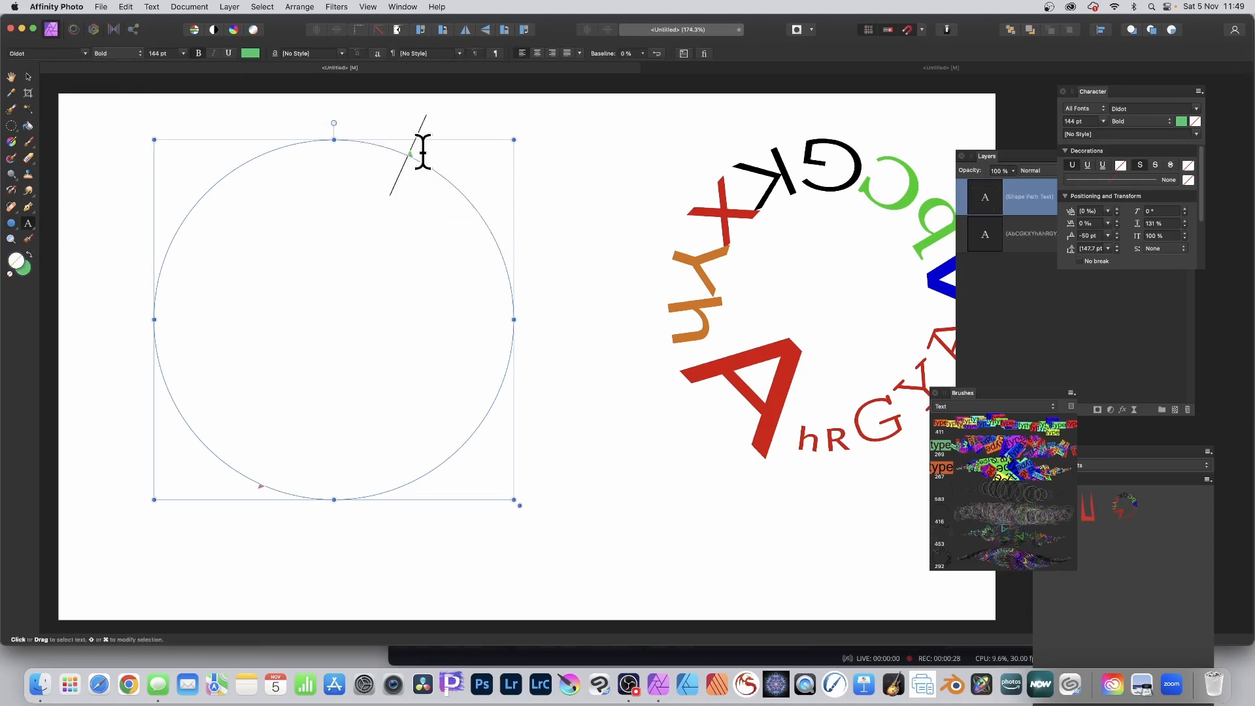
{"action": "type", "text": "GHGGNNNGHJG"}
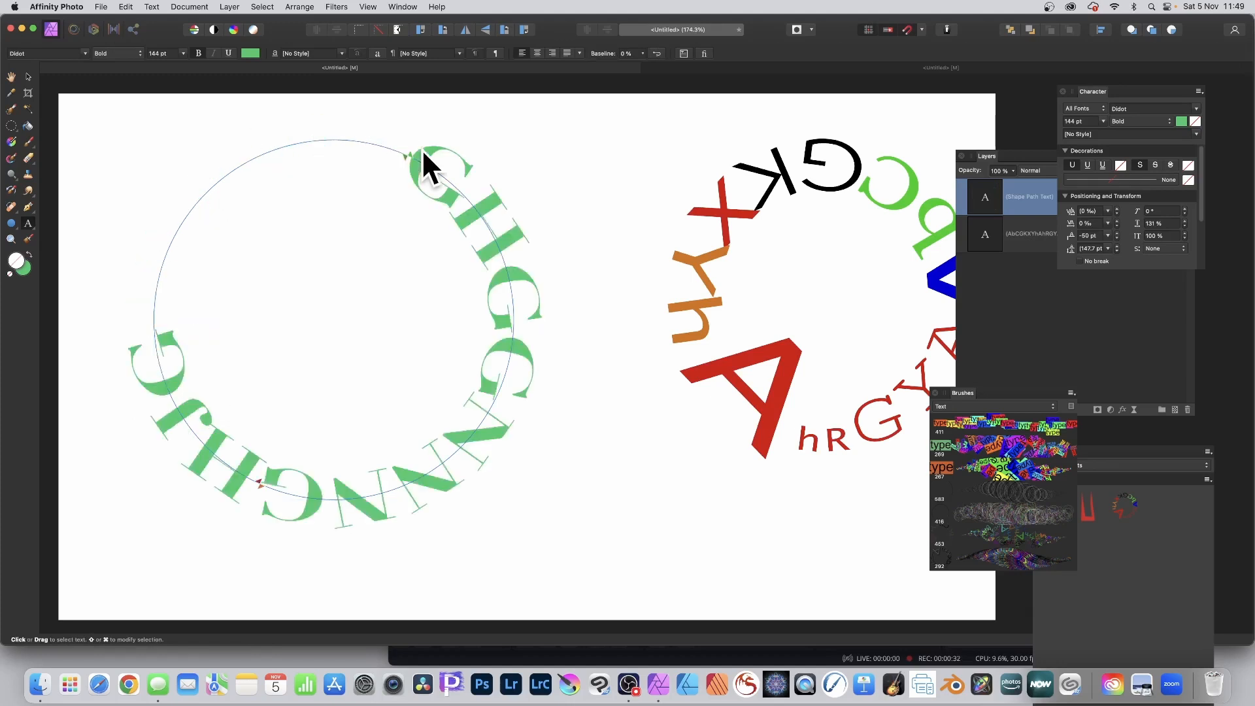
{"action": "type", "text": "HJH"}
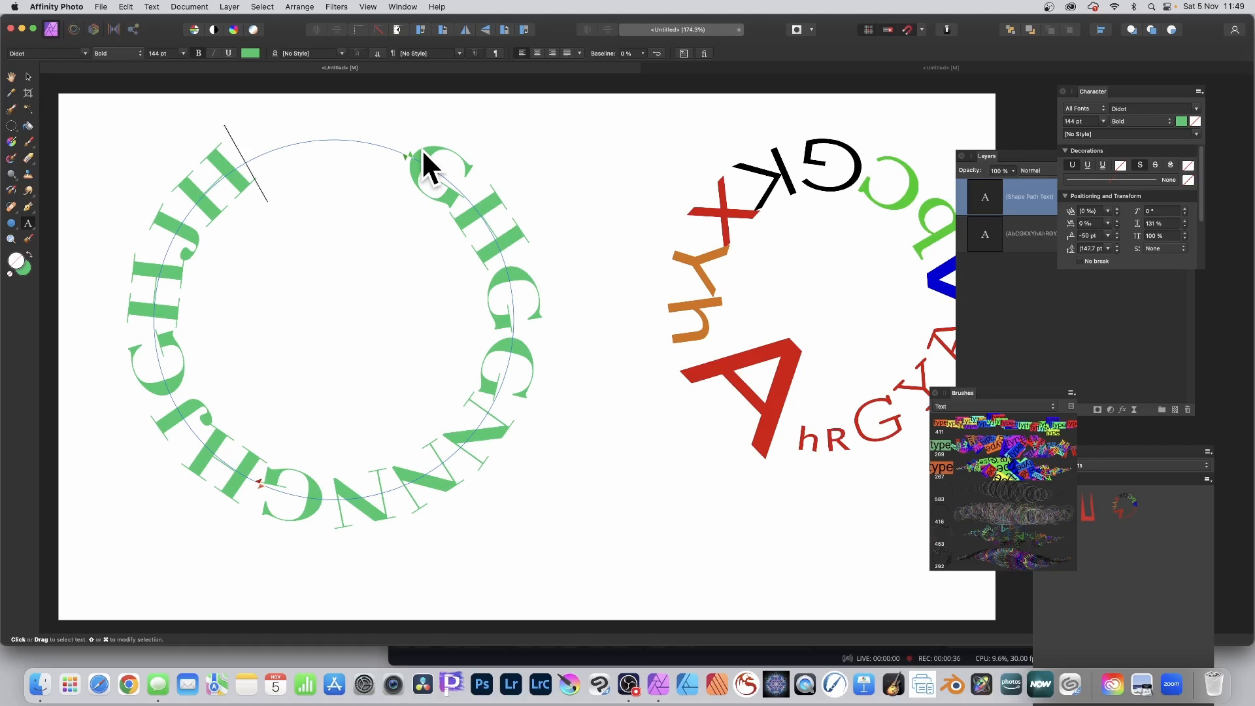
{"action": "key", "text": "Escape"}
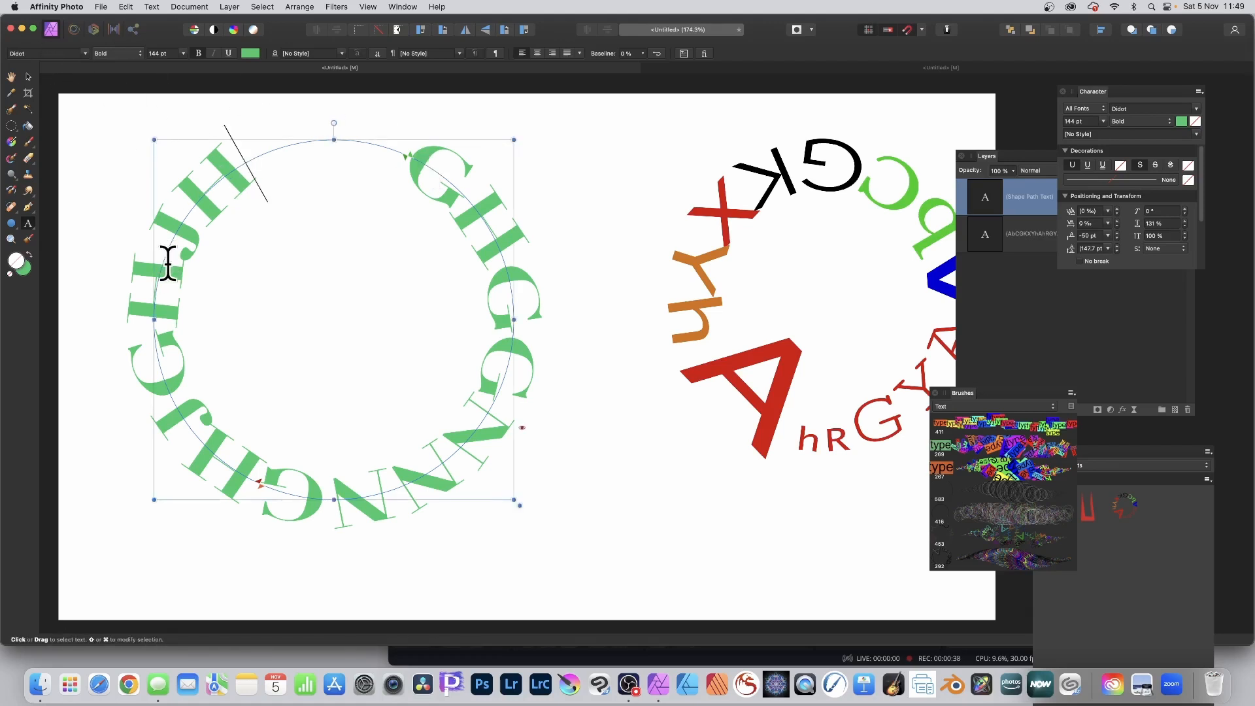
Step: Restyle the letters JGH near the end of the green ring text as Cochin Bold Italic in light orange
{"action": "left_click_drag", "start_coordinate": [168, 258], "coordinate": [195, 464]}
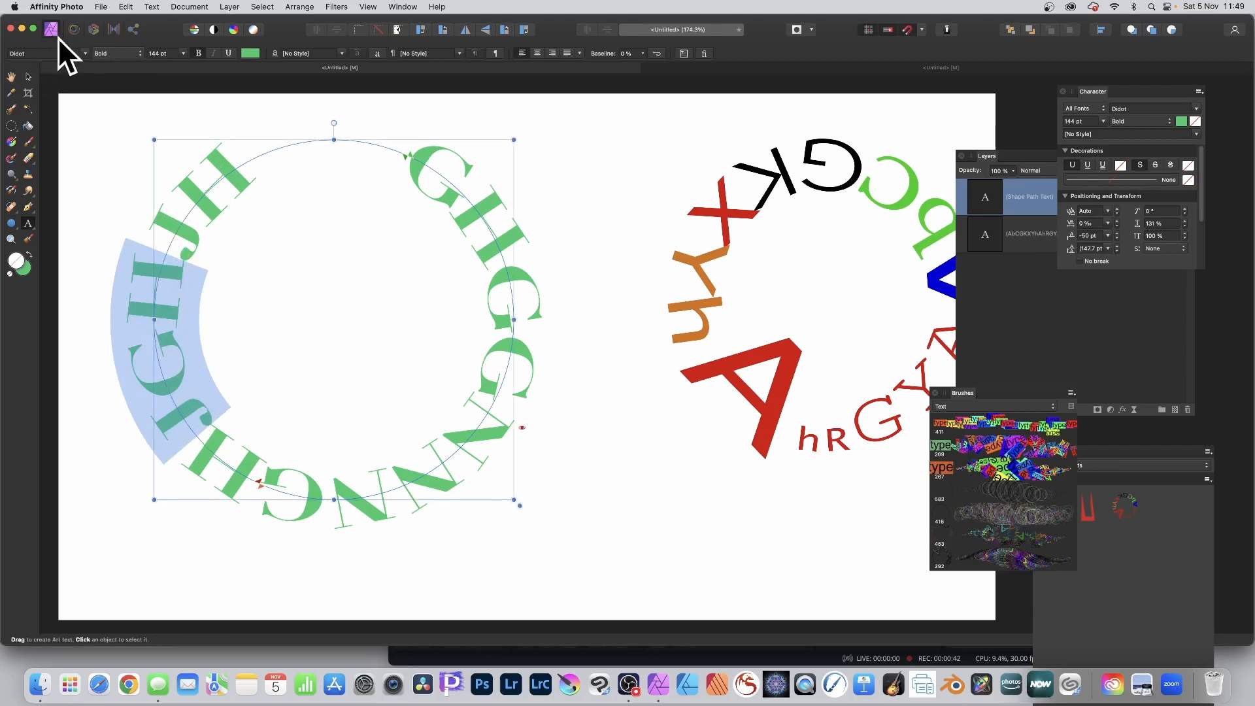
{"action": "left_click", "coordinate": [86, 53]}
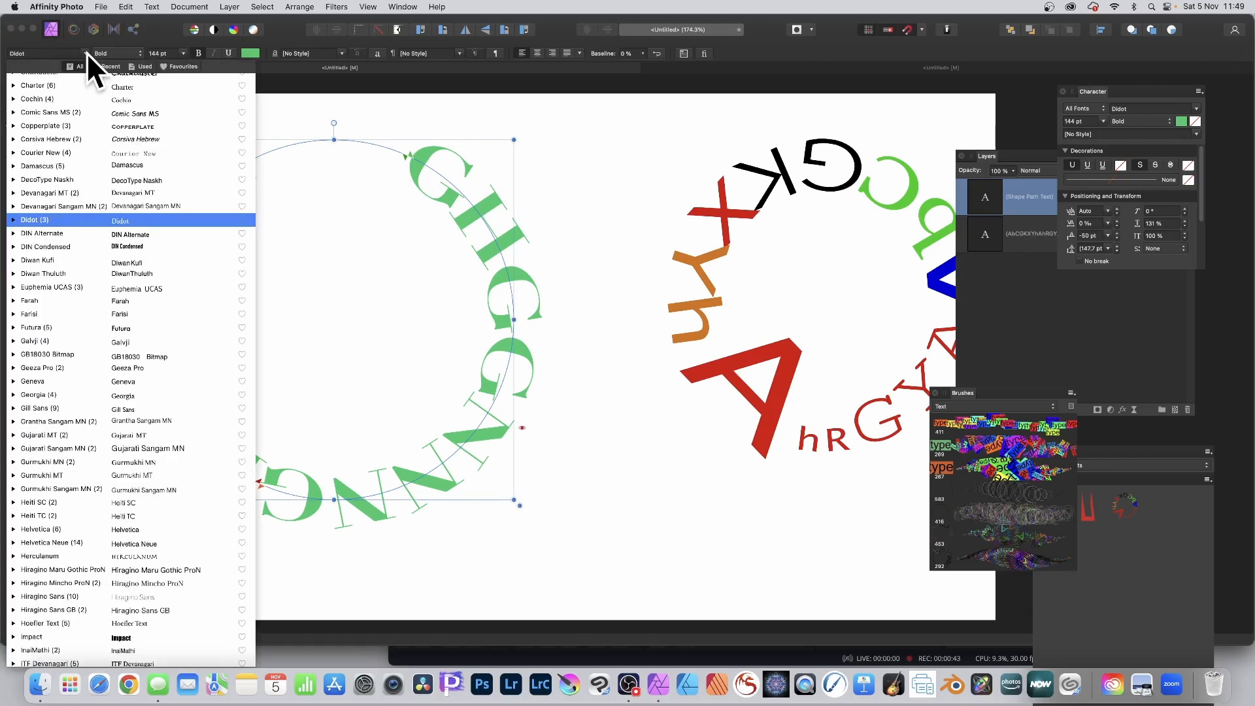
{"action": "left_click", "coordinate": [47, 99]}
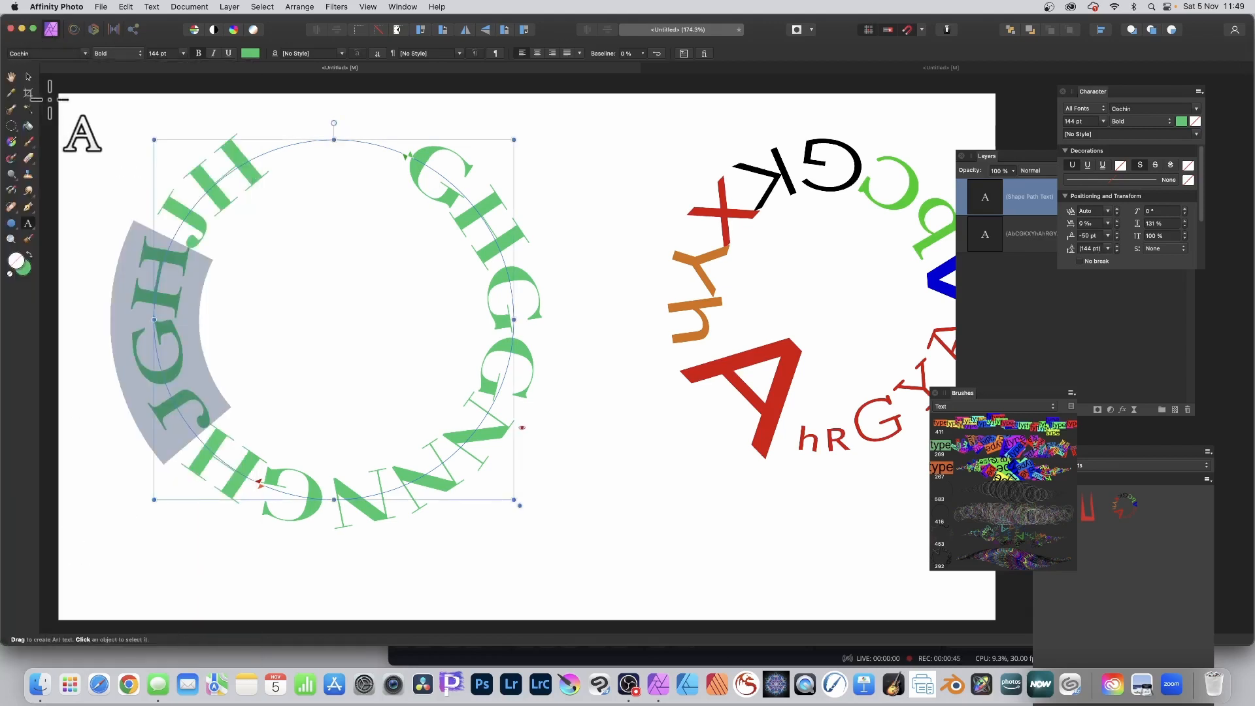
{"action": "left_click", "coordinate": [140, 53]}
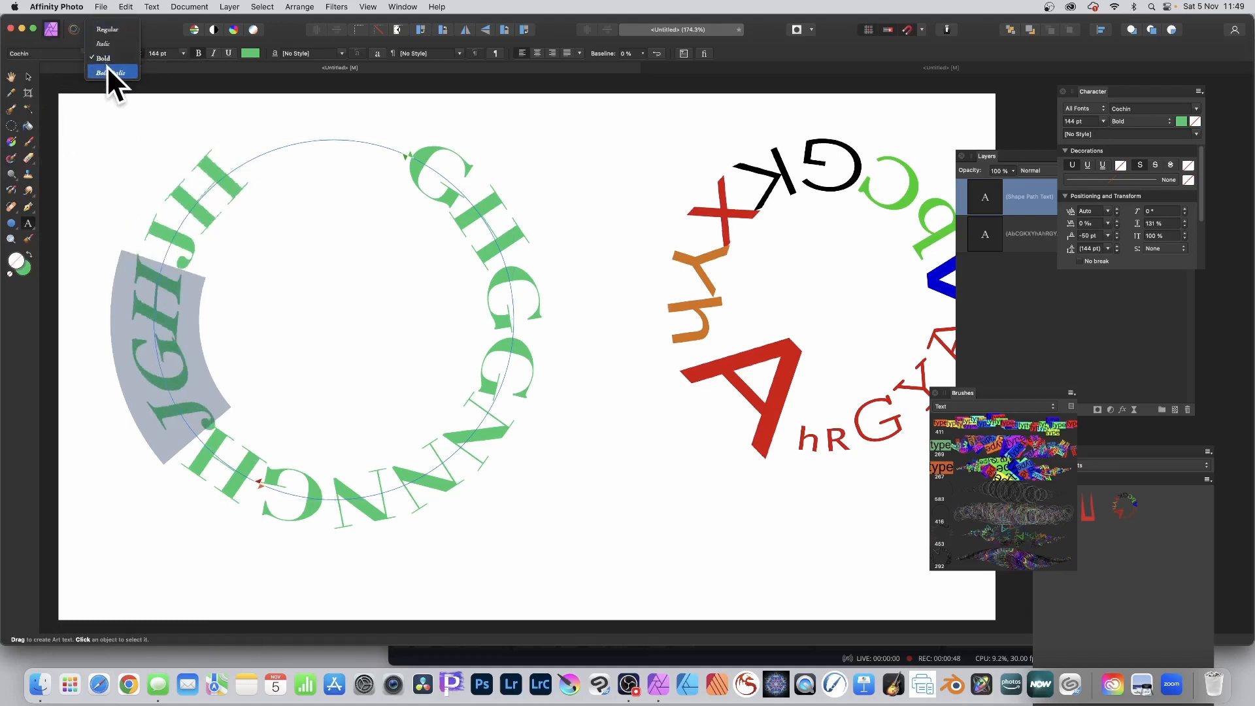
{"action": "left_click", "coordinate": [107, 70]}
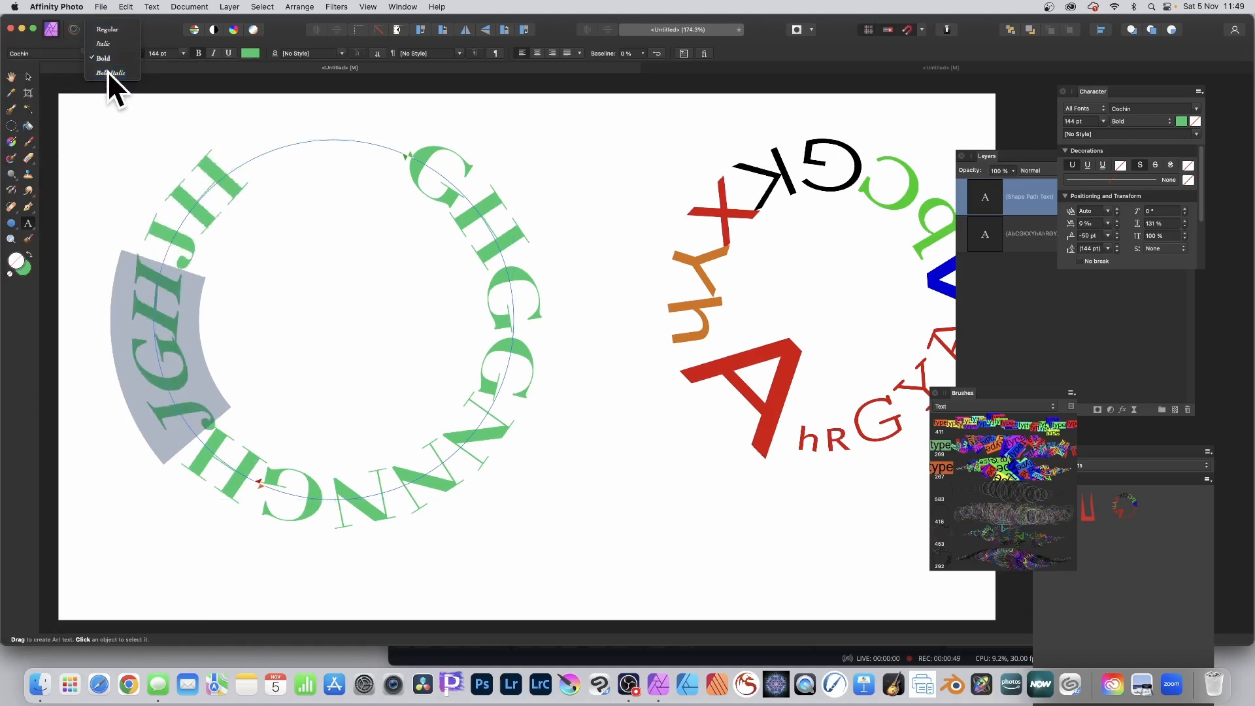
{"action": "left_click", "coordinate": [251, 52]}
{"action": "left_click", "coordinate": [355, 96]}
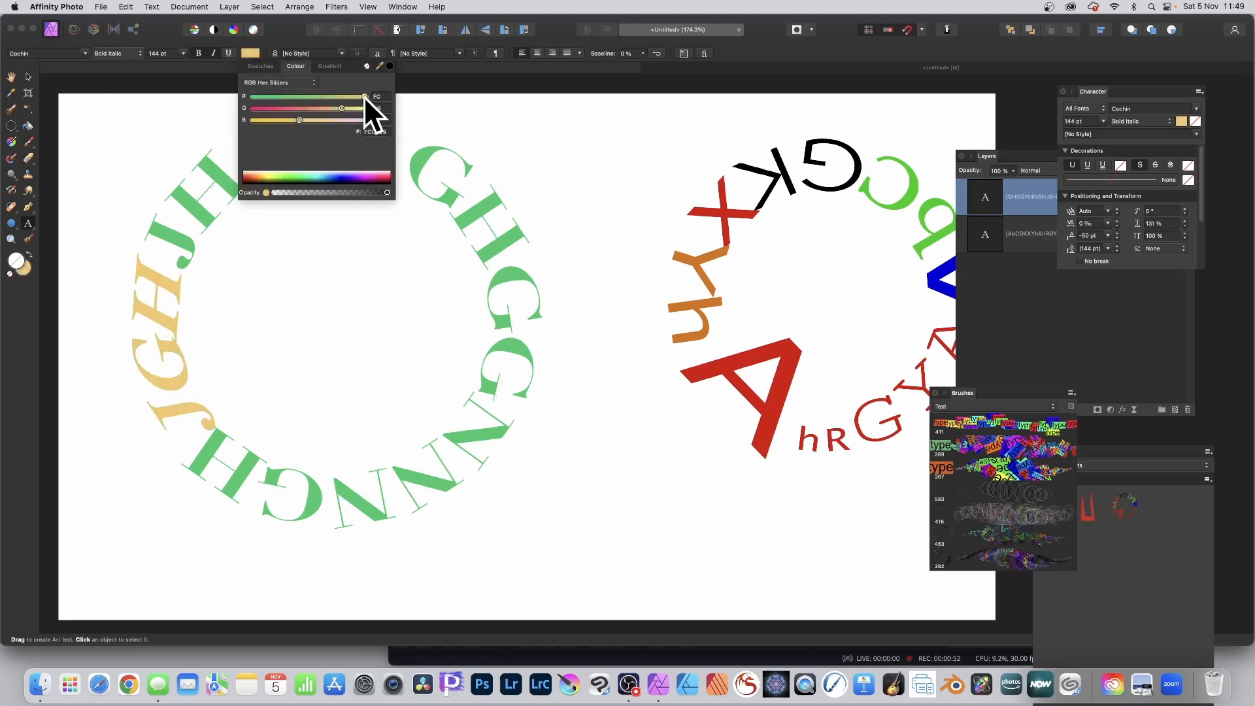
Step: Change the first two letters, GH, of the green ring text to Geneva and colour them dark blue, hex 2A2A69
{"action": "left_click_drag", "start_coordinate": [435, 160], "coordinate": [526, 265]}
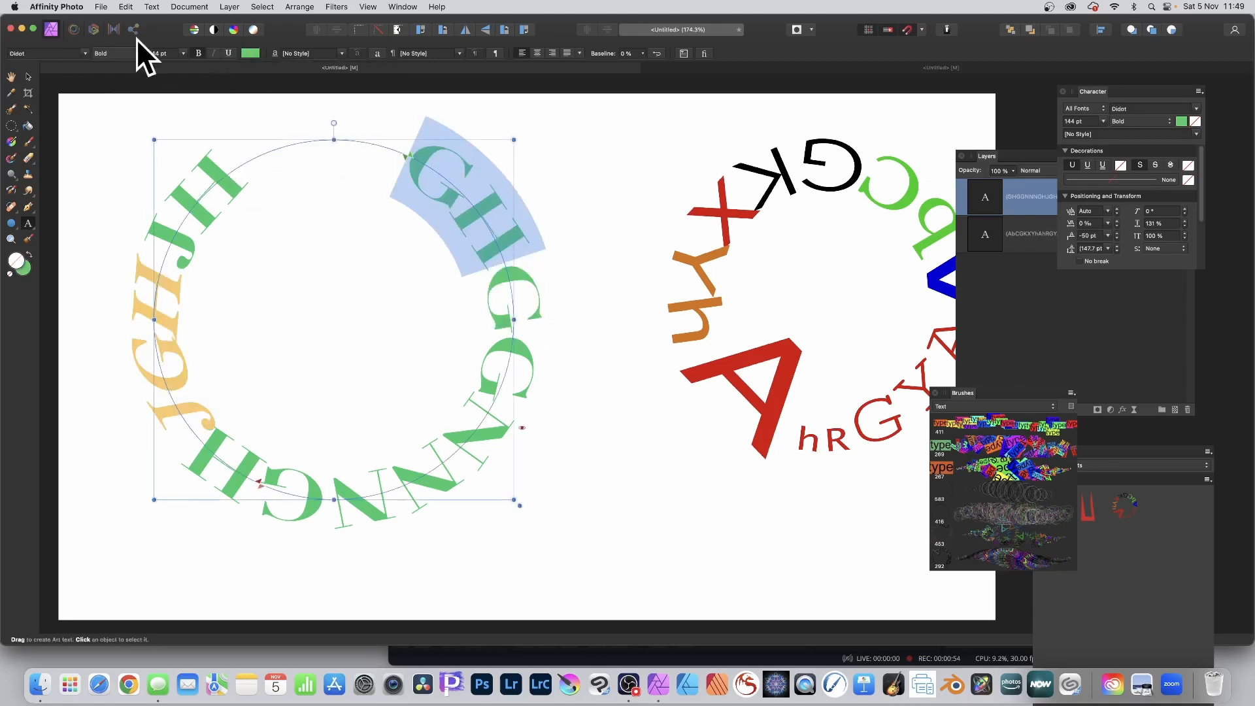
{"action": "left_click", "coordinate": [89, 54]}
{"action": "scroll", "coordinate": [77, 163], "scroll_direction": "down", "scroll_amount": 10}
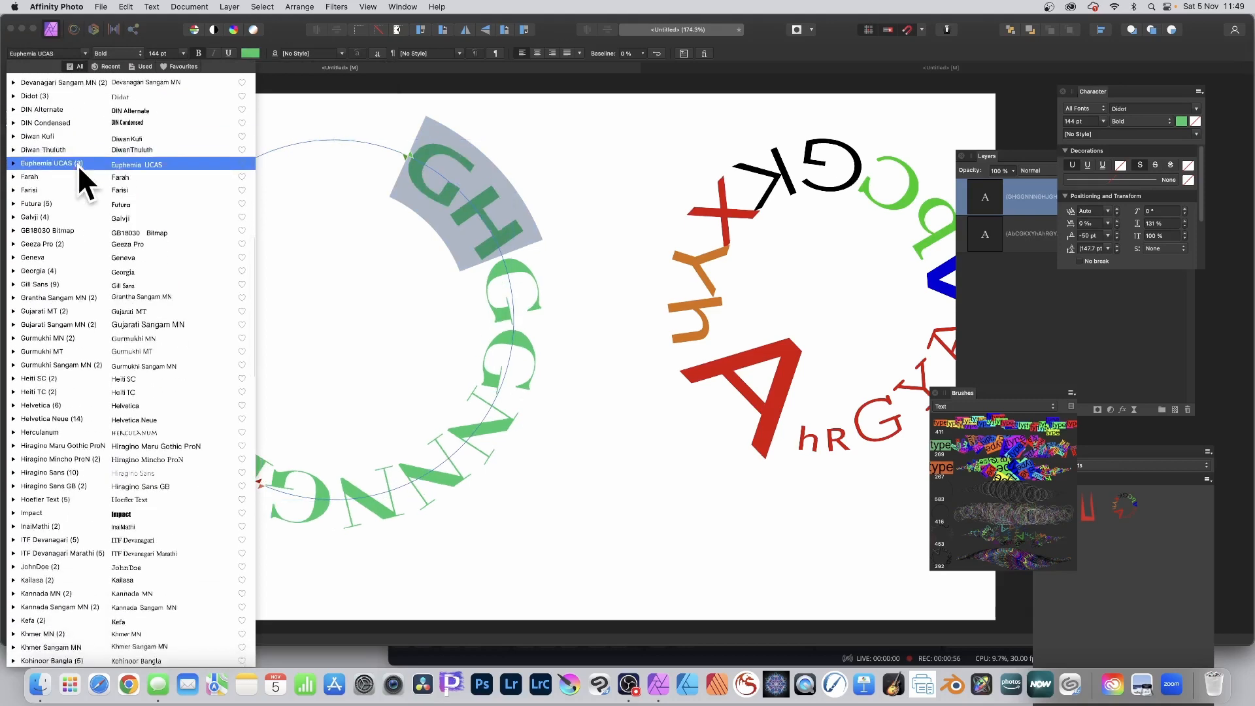
{"action": "left_click", "coordinate": [57, 225]}
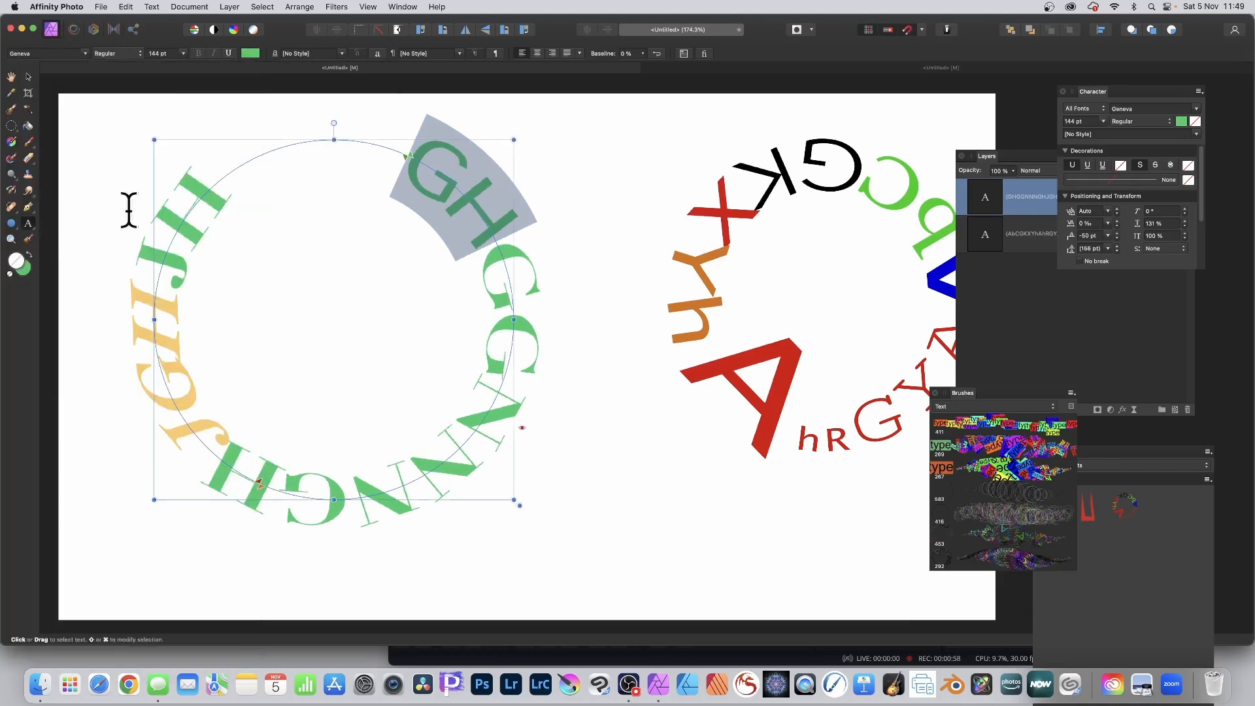
{"action": "left_click", "coordinate": [251, 52]}
{"action": "left_click_drag", "start_coordinate": [278, 107], "coordinate": [271, 108]}
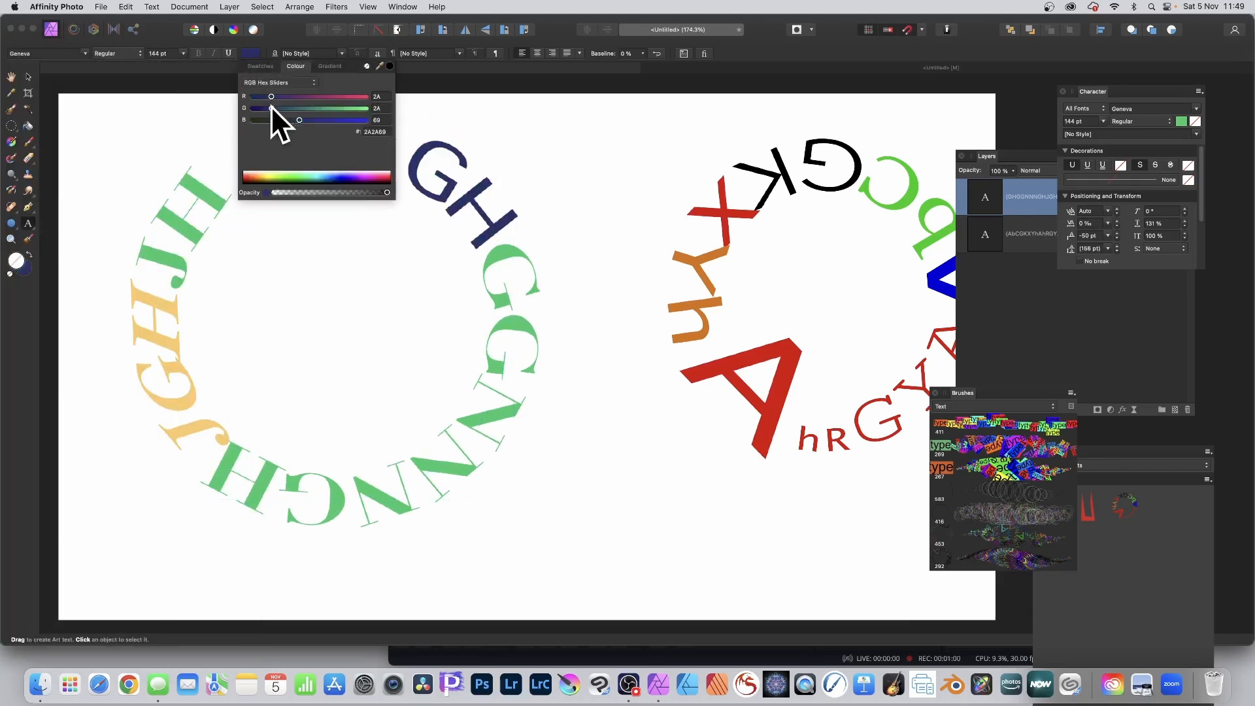
Step: Try 16 pt on the dark blue GH letters and settle on a size of 64 pt
{"action": "left_click", "coordinate": [181, 54]}
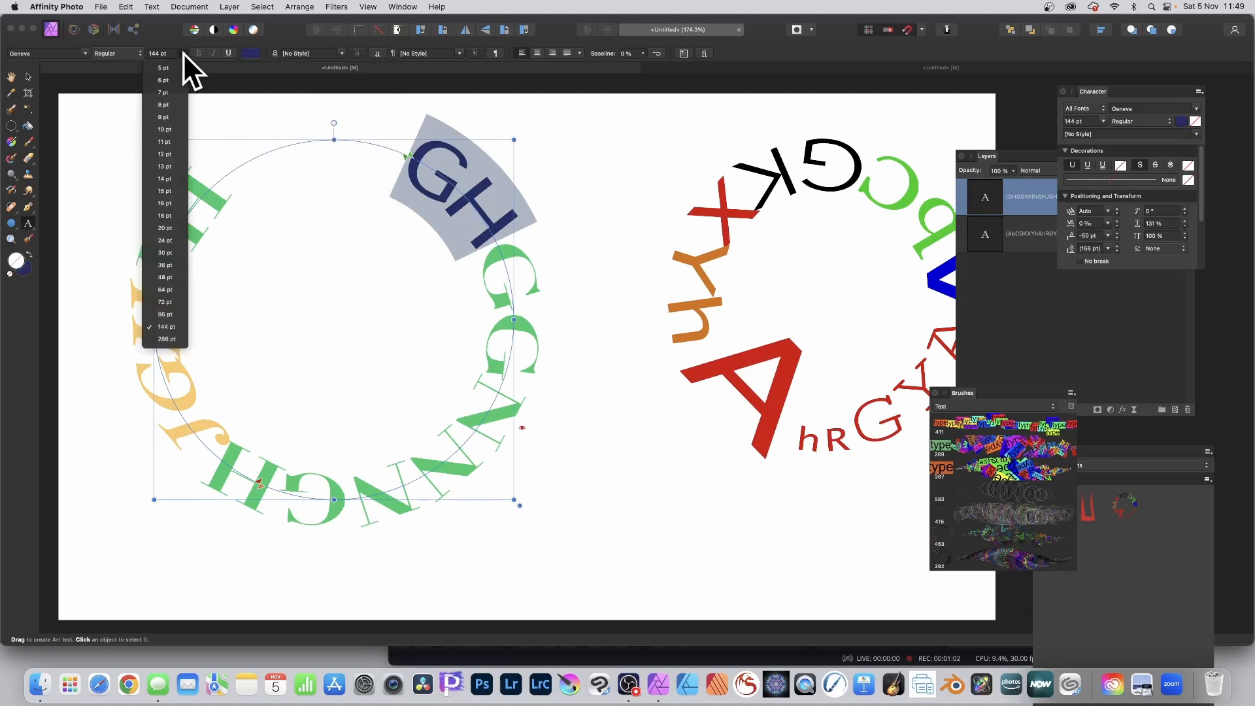
{"action": "left_click", "coordinate": [163, 204]}
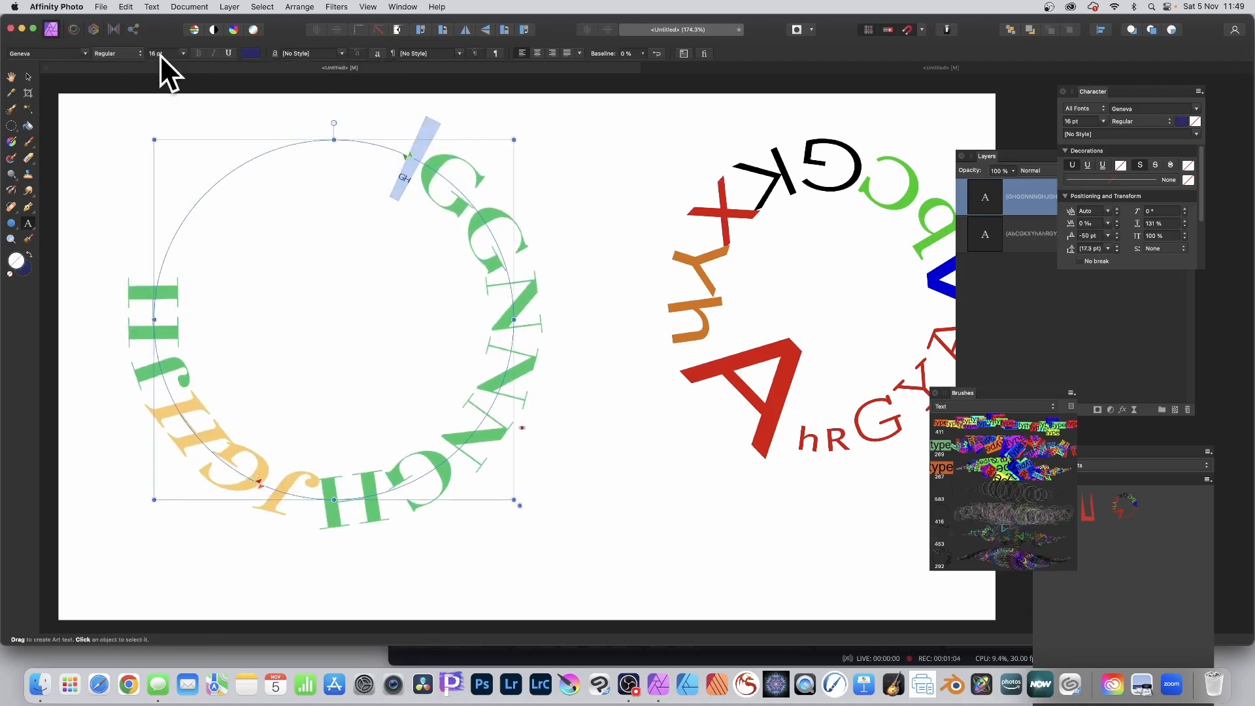
{"action": "left_click", "coordinate": [181, 54]}
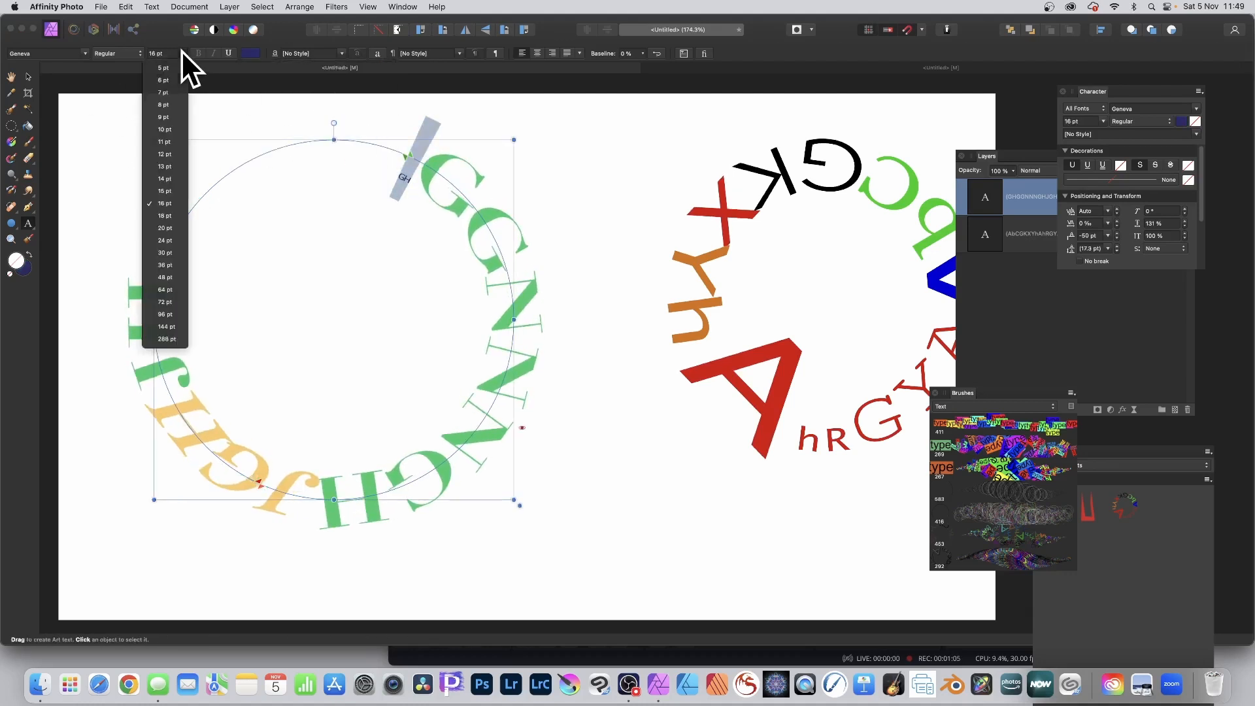
{"action": "left_click", "coordinate": [177, 288]}
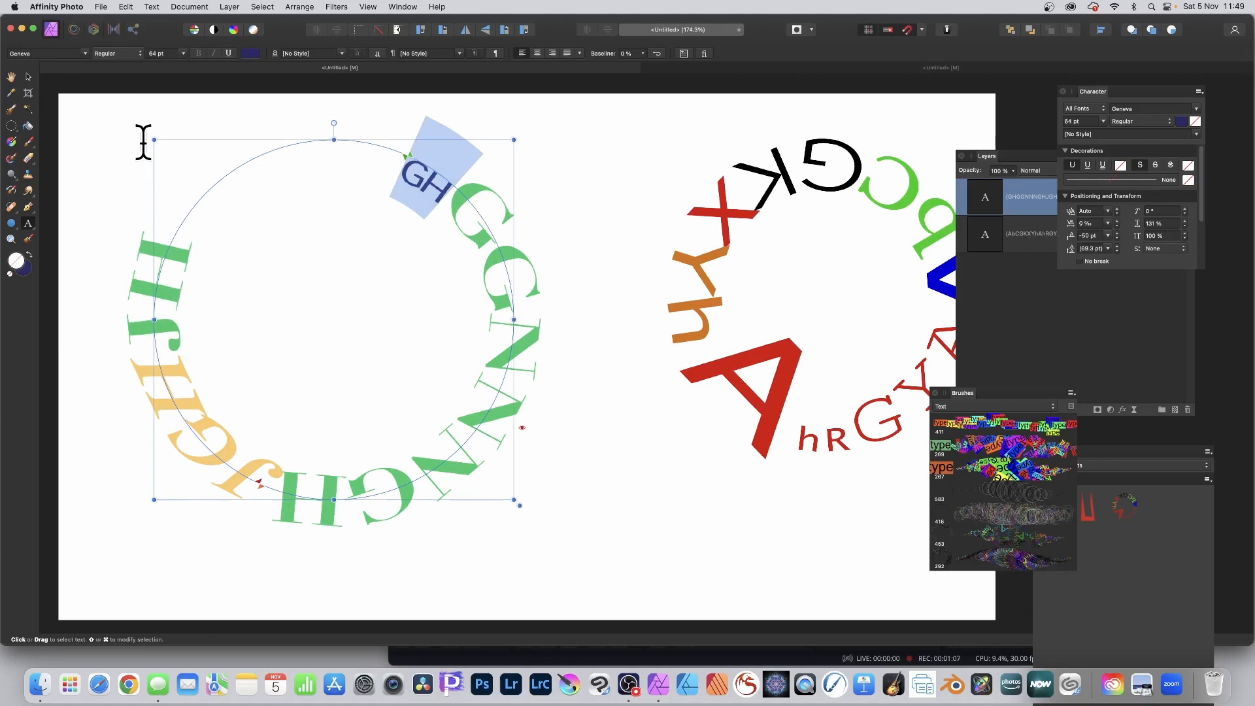
Step: Bring the floating Character panel next to the green ring text and show the list of available Studio panels
{"action": "left_click", "coordinate": [1099, 93]}
{"action": "left_click_drag", "start_coordinate": [1099, 94], "coordinate": [582, 116]}
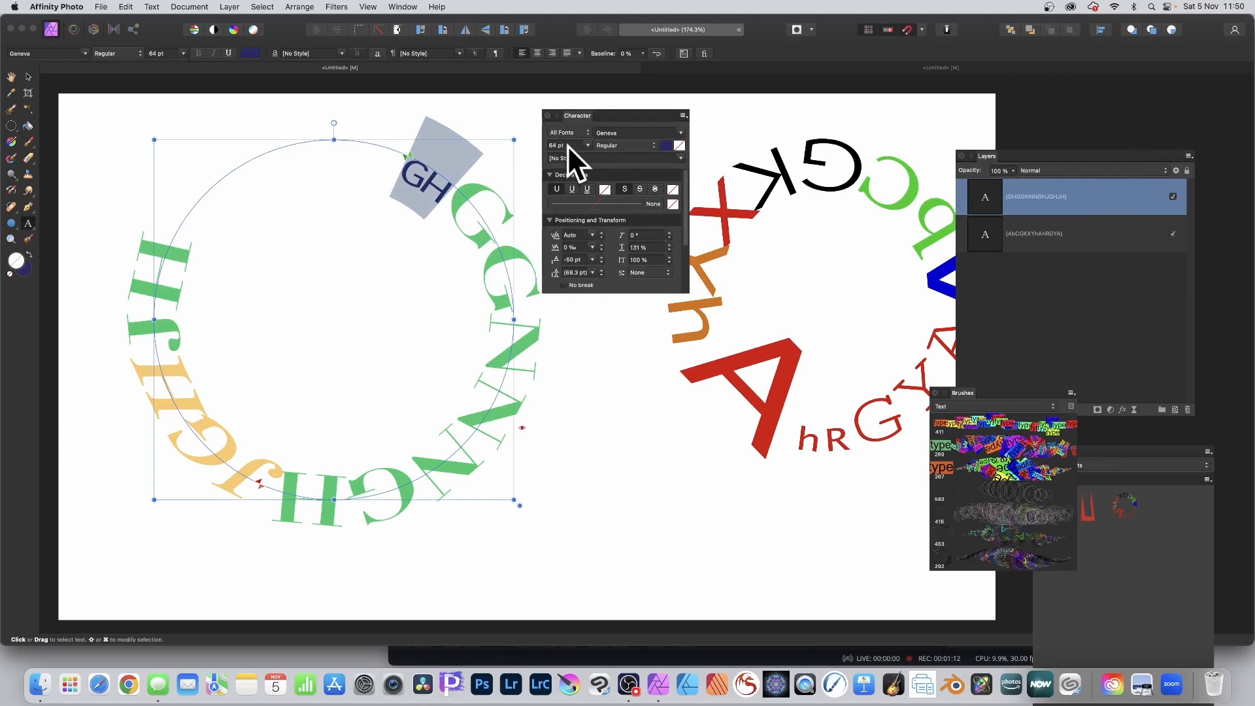
{"action": "left_click", "coordinate": [368, 8]}
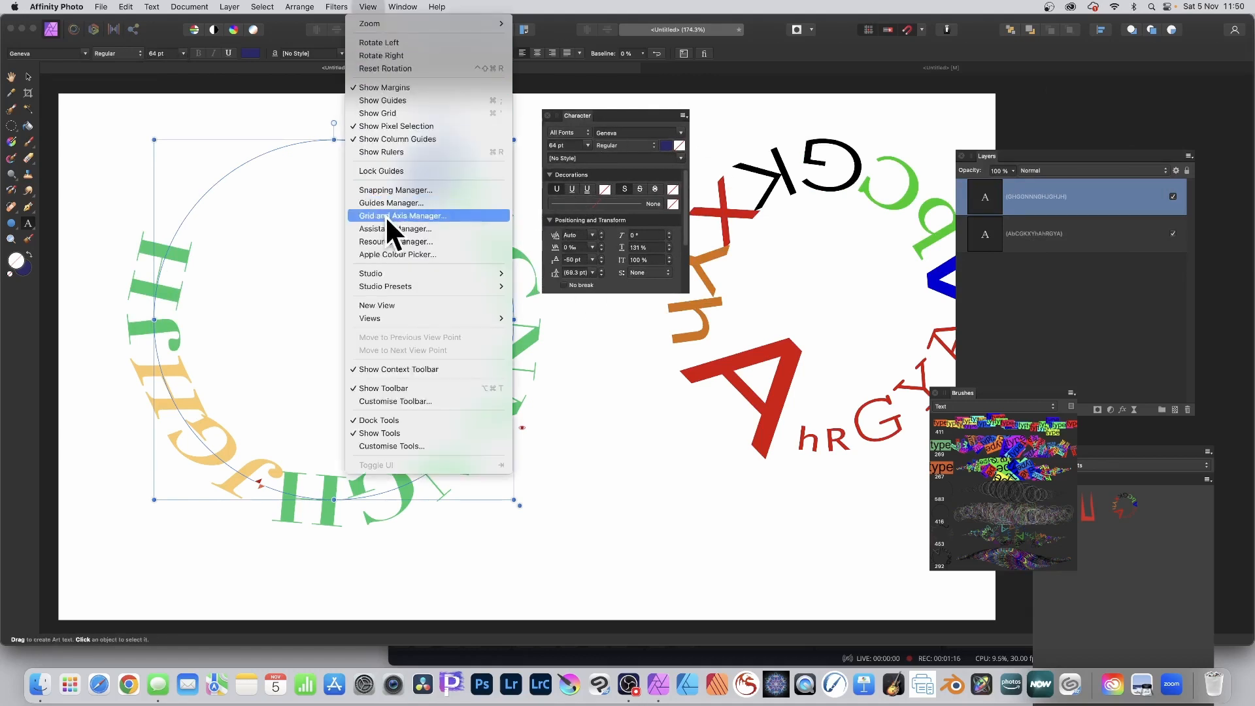
{"action": "mouse_move", "coordinate": [385, 273]}
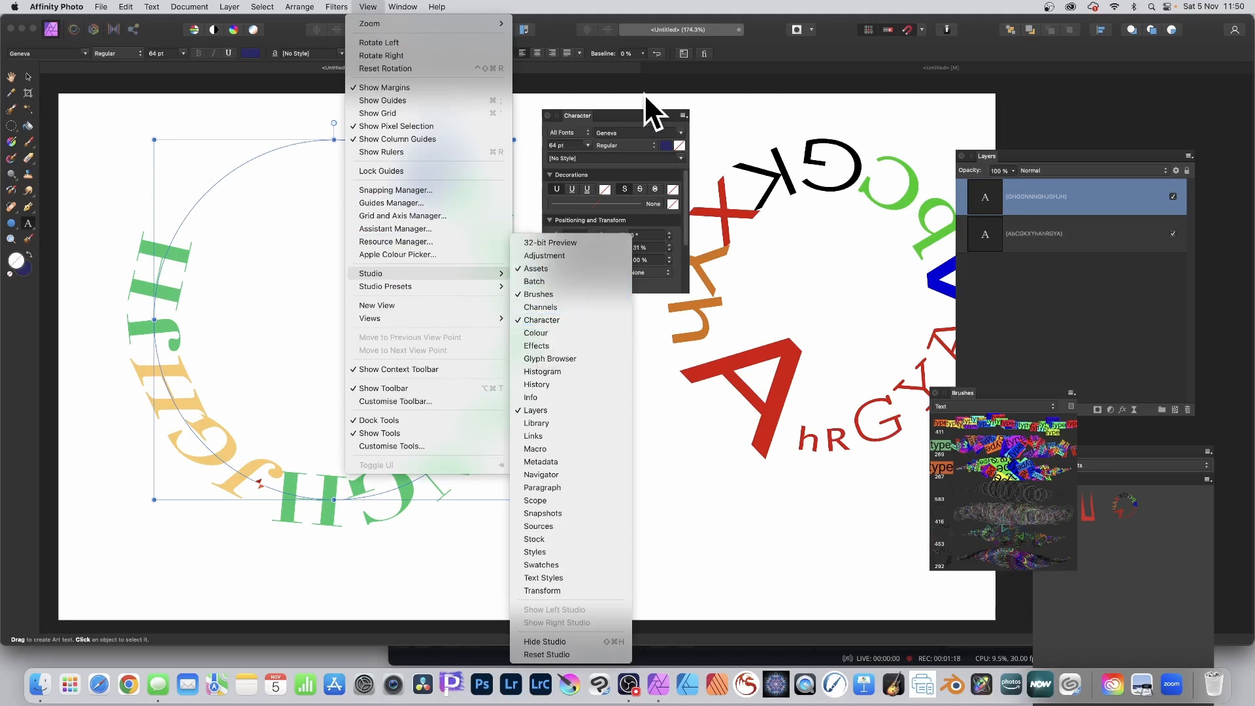
{"action": "left_click", "coordinate": [639, 118]}
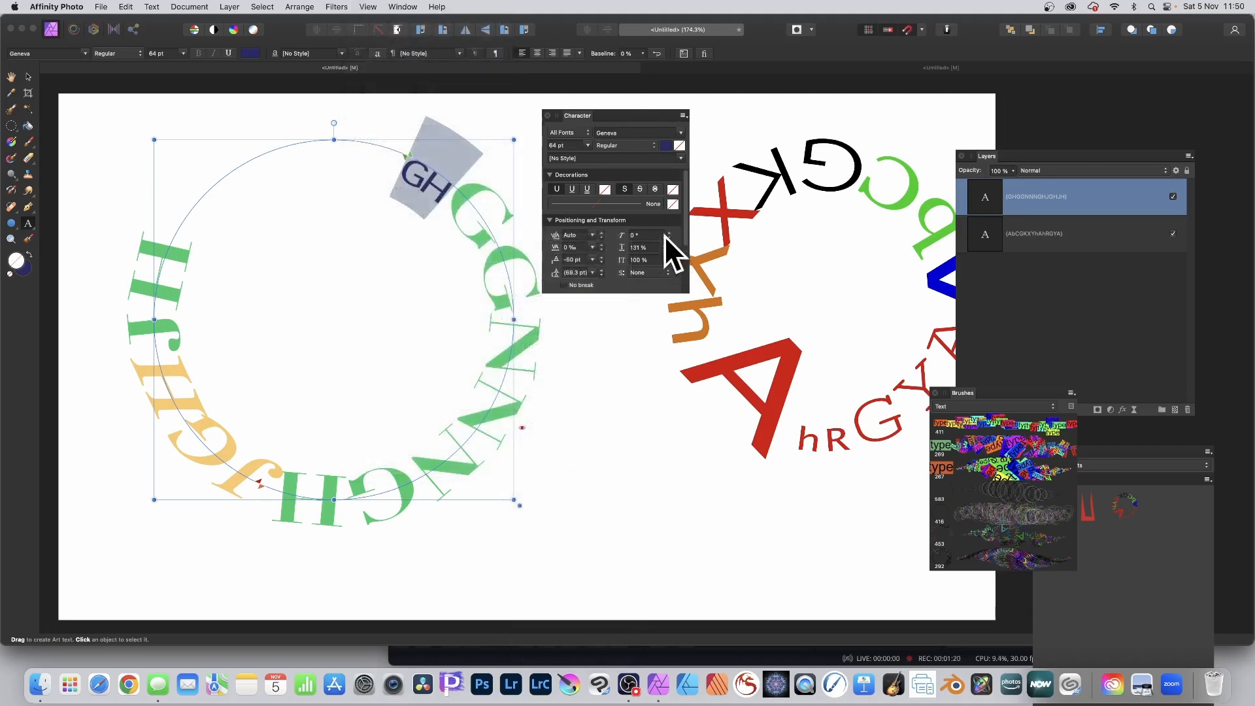
Step: Shear the dark blue GH letters by 45° and increase their horizontal scale to 138%
{"action": "left_click", "coordinate": [641, 235]}
{"action": "type", "text": "45"}
{"action": "key", "text": "Return"}
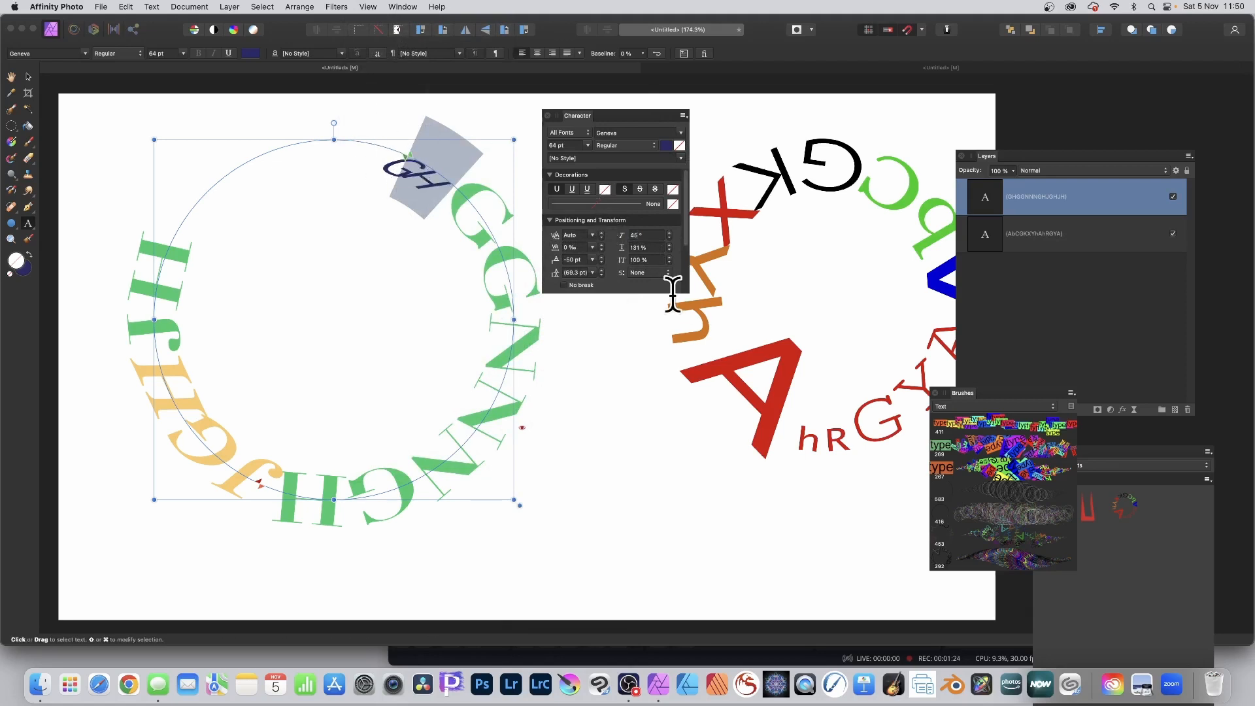
{"action": "left_click", "coordinate": [669, 244]}
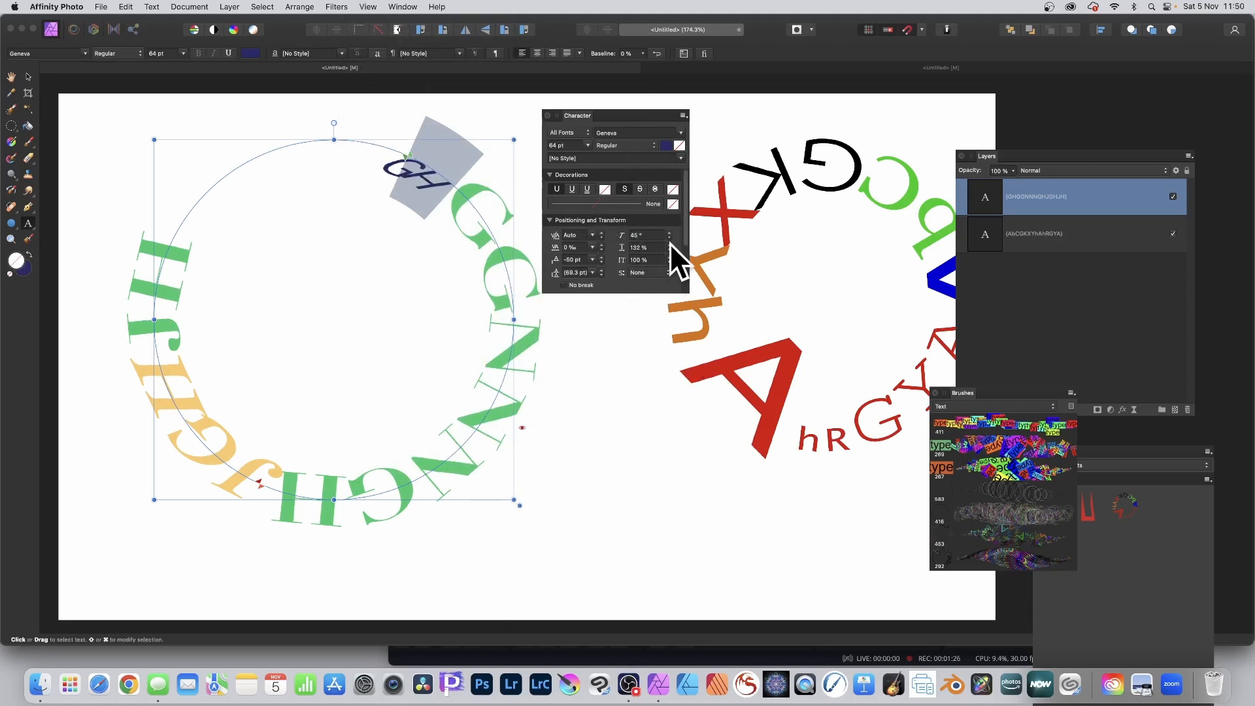
{"action": "left_click", "coordinate": [669, 243]}
{"action": "left_click", "coordinate": [669, 243]}
{"action": "left_click", "coordinate": [669, 243]}
{"action": "left_click", "coordinate": [669, 243]}
{"action": "left_click", "coordinate": [669, 243]}
{"action": "left_click", "coordinate": [669, 243]}
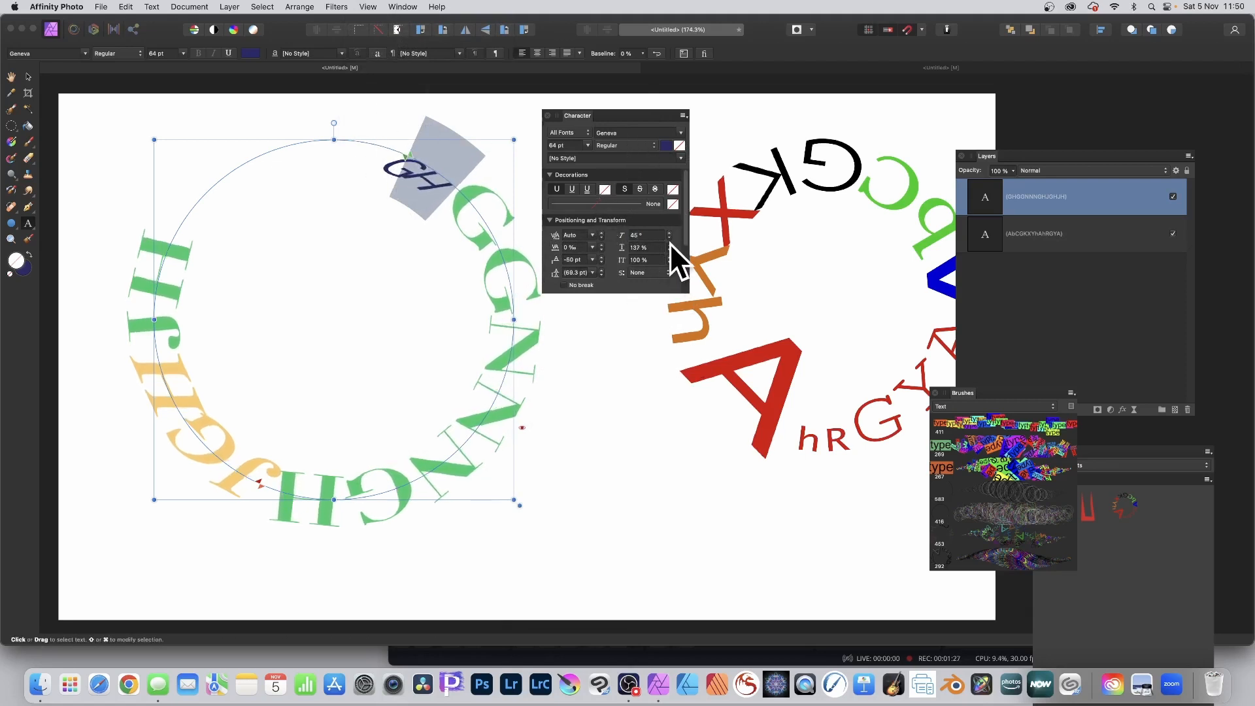
Step: Delete the green ring text and move the remaining multicoloured ring text into its place
{"action": "left_click", "coordinate": [28, 77]}
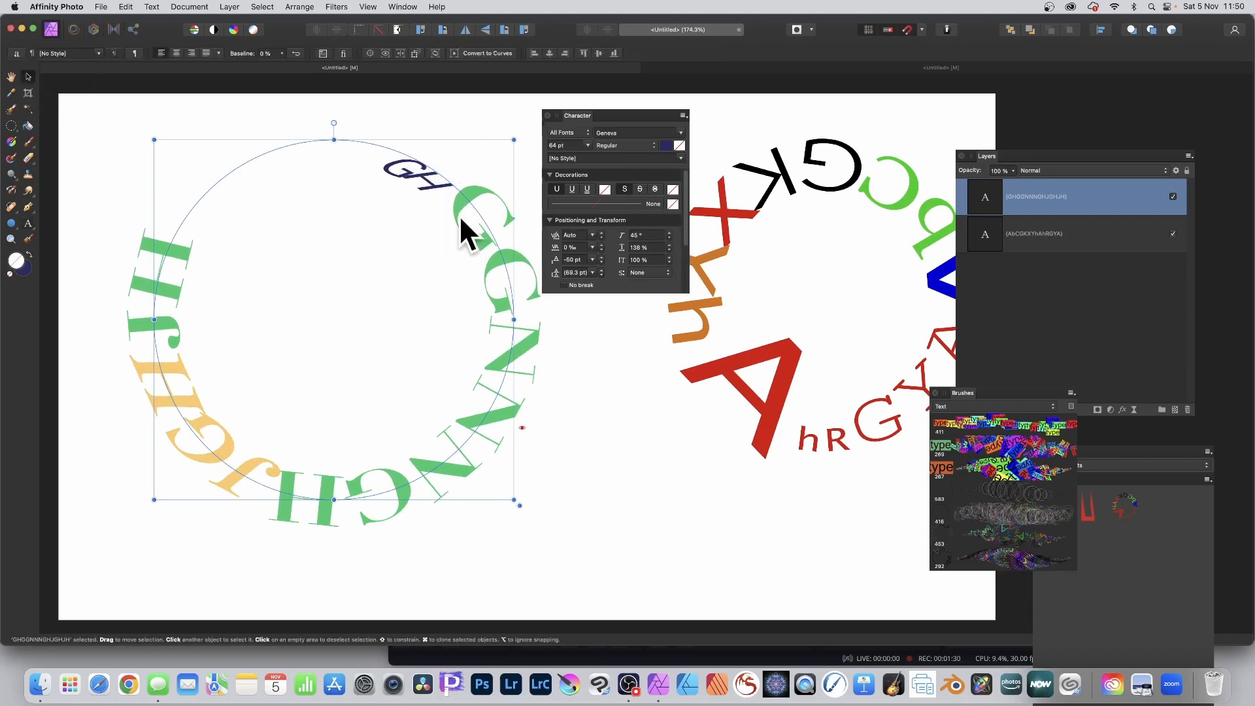
{"action": "key", "text": "Delete"}
{"action": "left_click_drag", "start_coordinate": [784, 190], "coordinate": [347, 158]}
Step: Place the Character and Layers panels beside the multicoloured ring text and nudge the ring slightly up and left
{"action": "left_click_drag", "start_coordinate": [587, 118], "coordinate": [877, 118]}
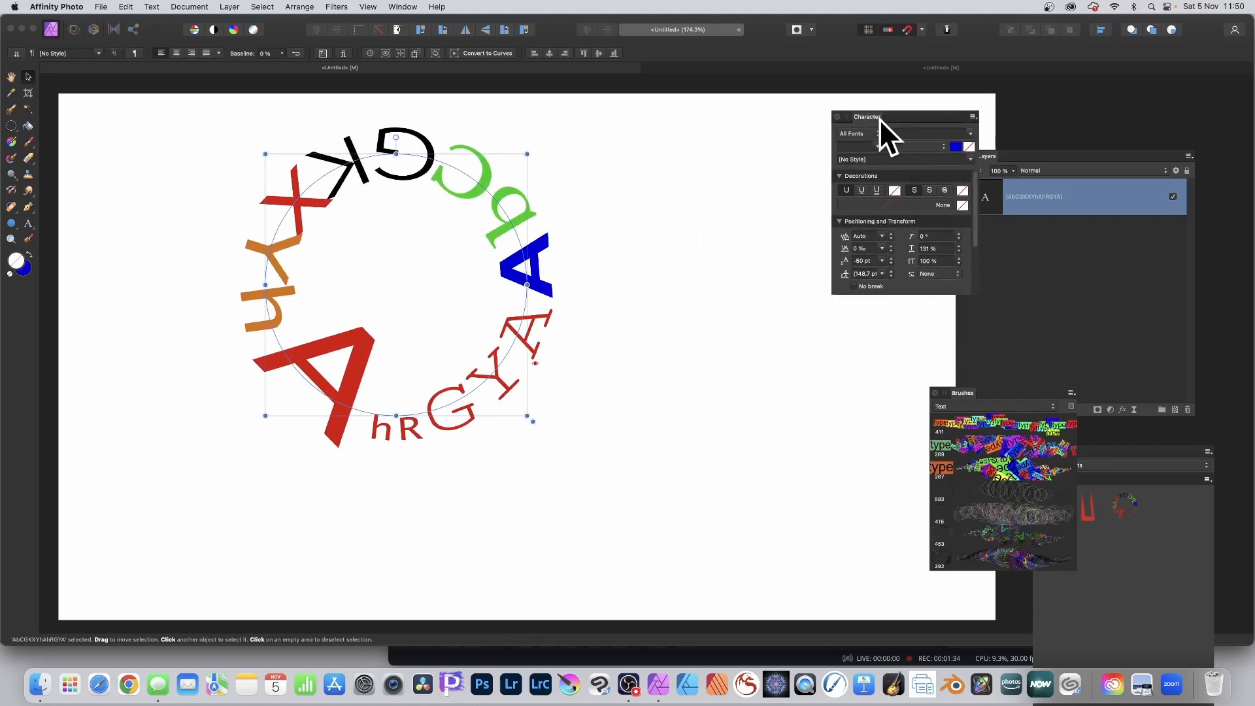
{"action": "left_click_drag", "start_coordinate": [520, 220], "coordinate": [505, 205]}
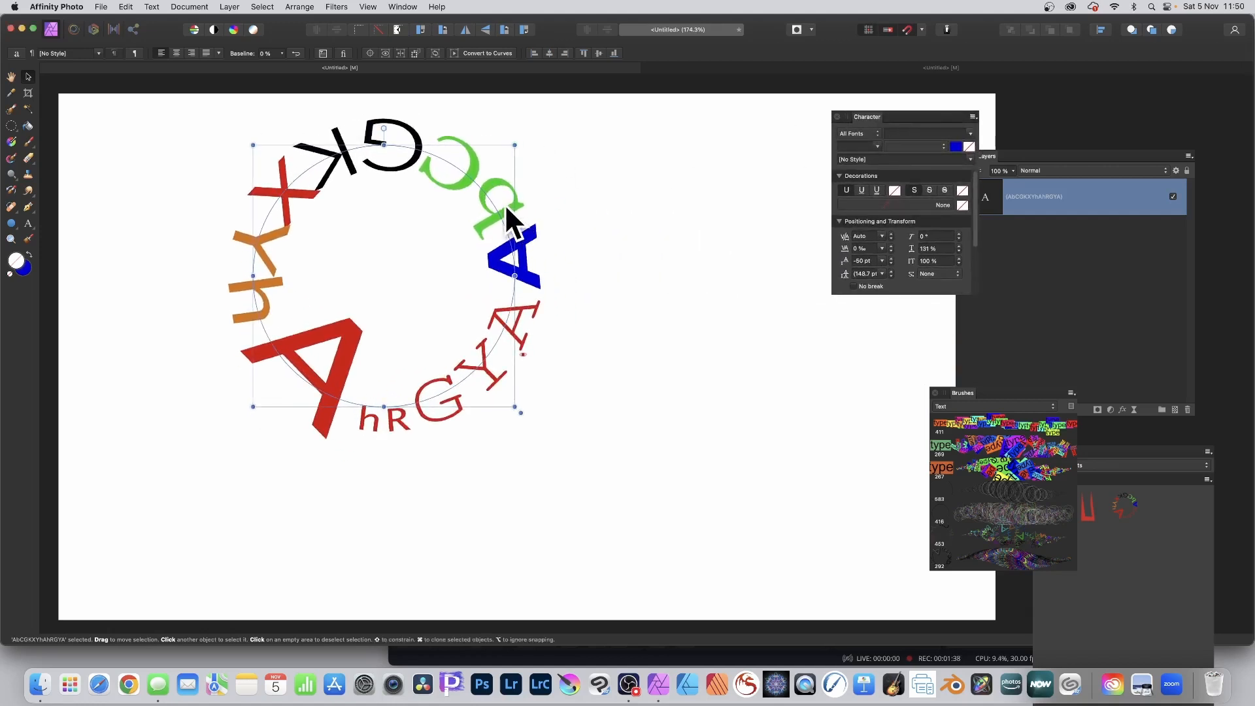
{"action": "left_click_drag", "start_coordinate": [999, 156], "coordinate": [629, 100]}
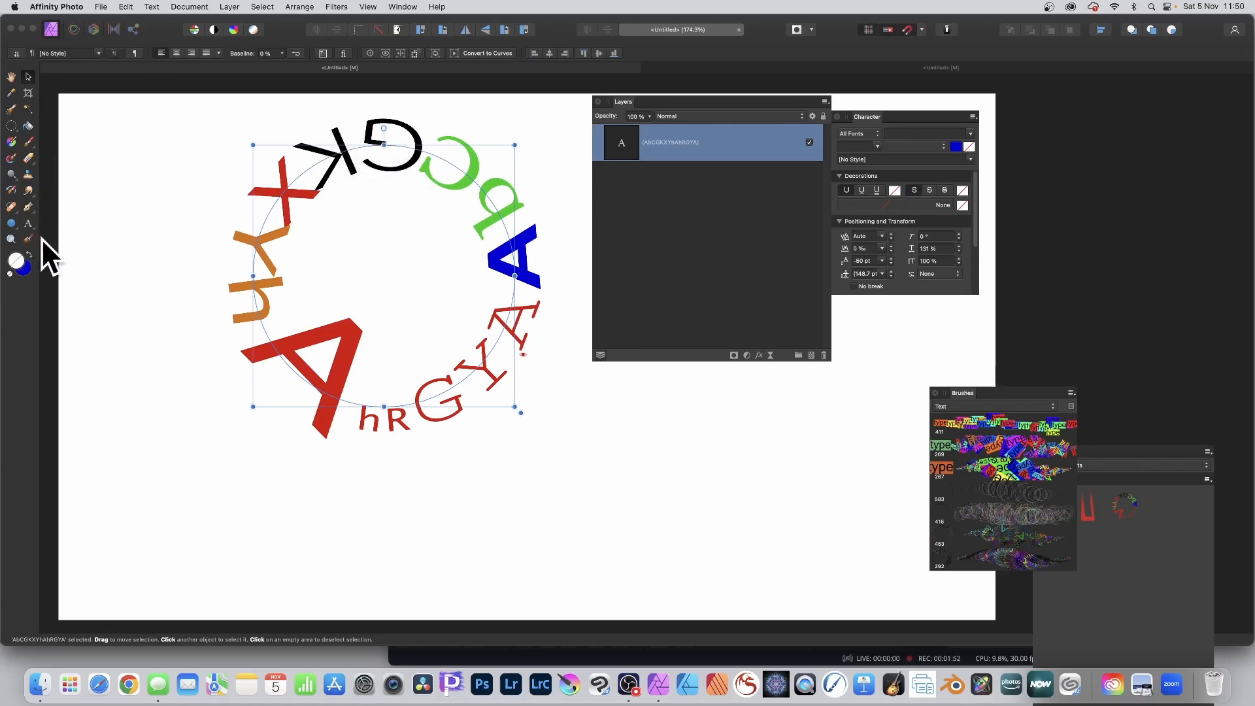
Step: Recolour the black letters GK in the ring text dark green
{"action": "left_click", "coordinate": [28, 222]}
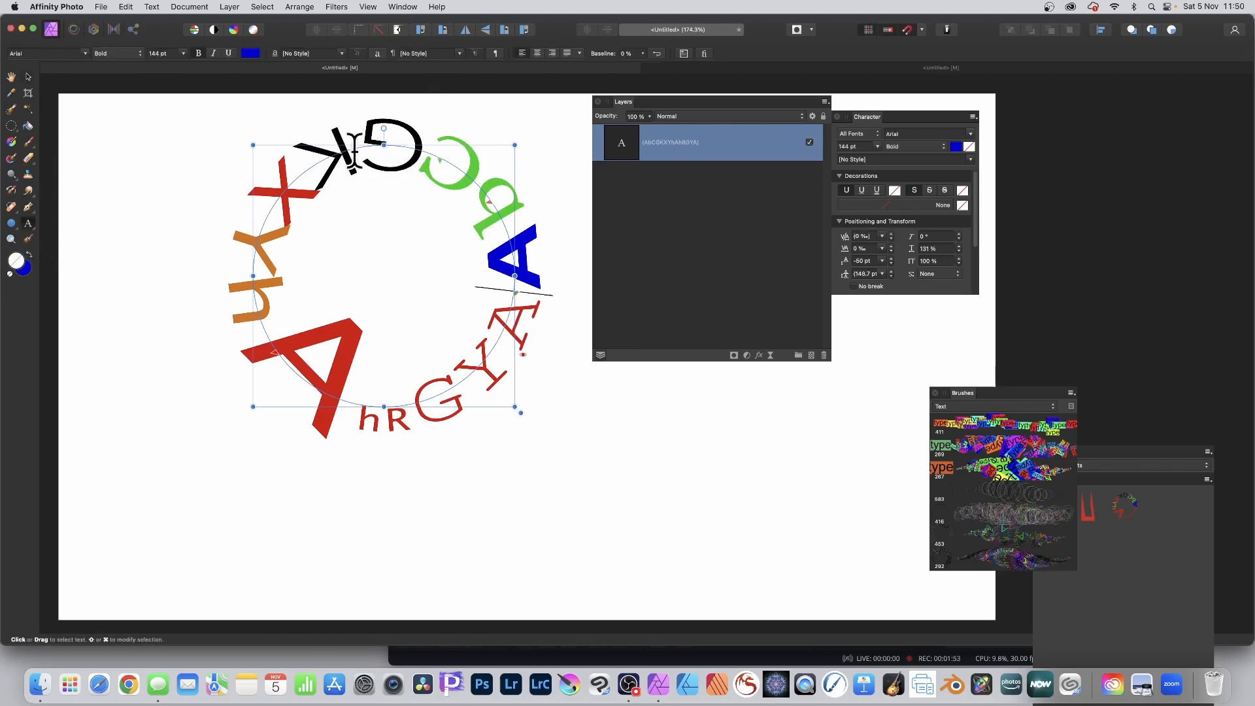
{"action": "left_click", "coordinate": [251, 53]}
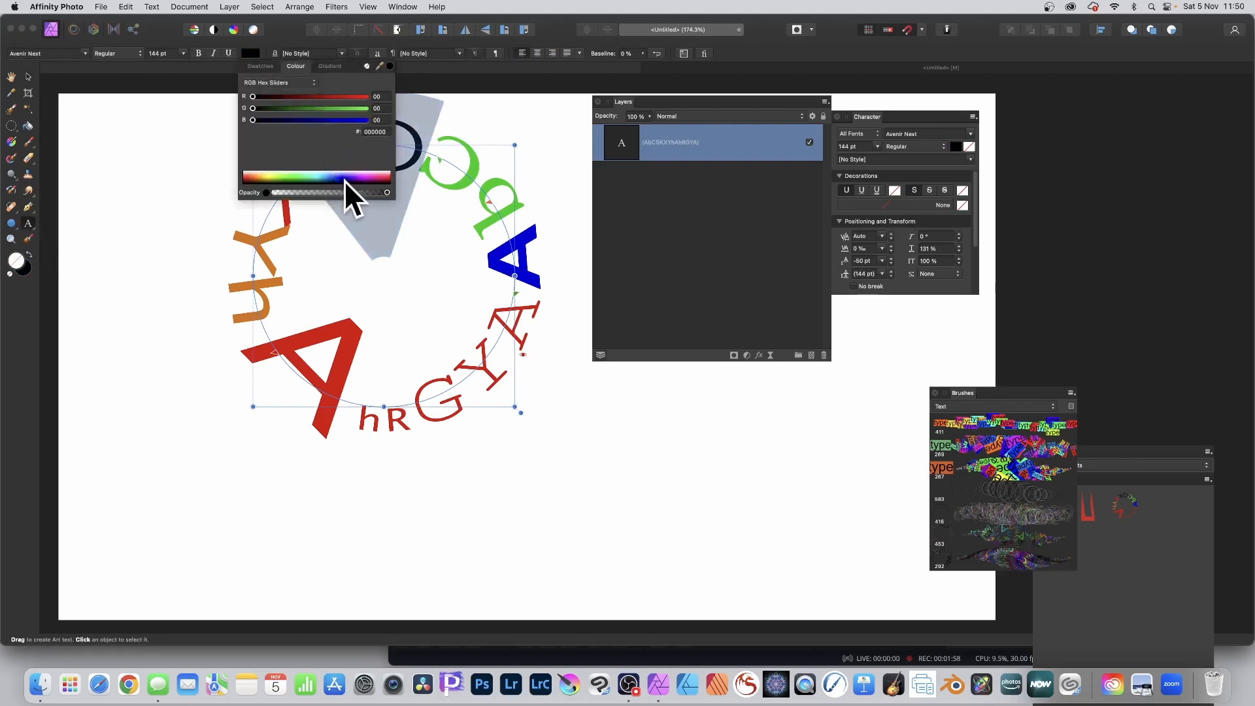
{"action": "left_click", "coordinate": [307, 178]}
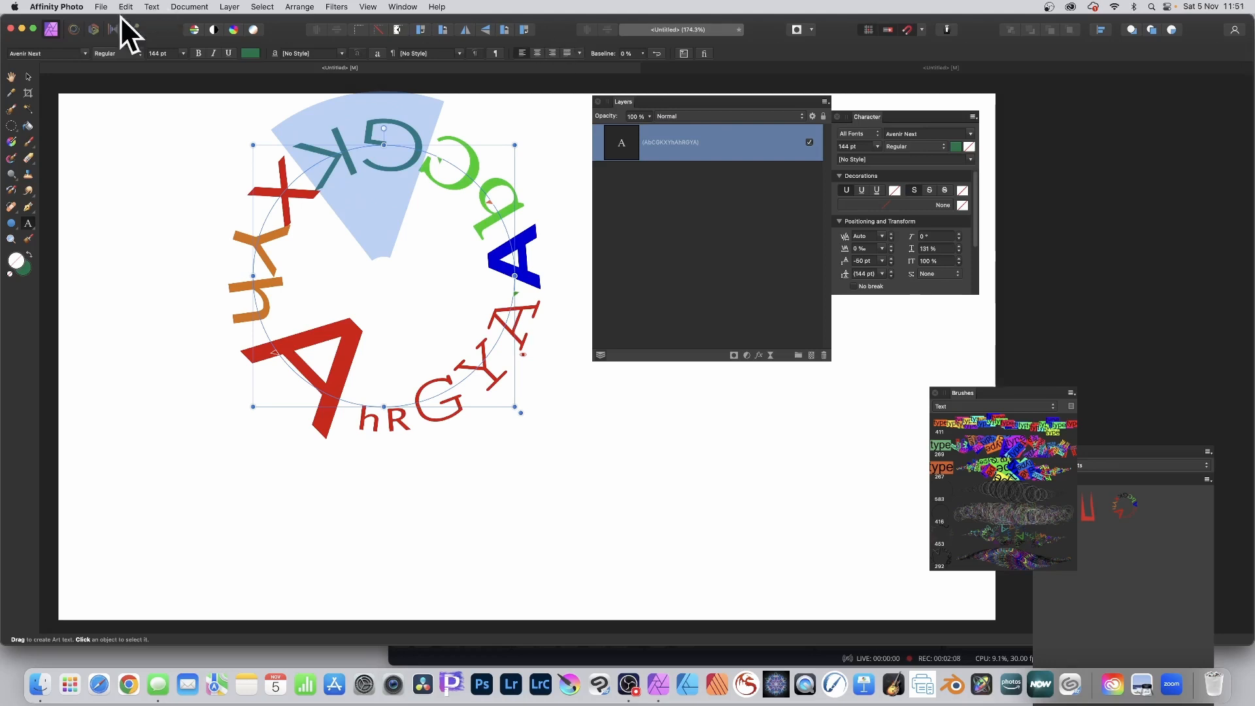
Step: Set the font of the dark green GK letters to Beirut and shift the ring text slightly left and down
{"action": "left_click", "coordinate": [88, 53]}
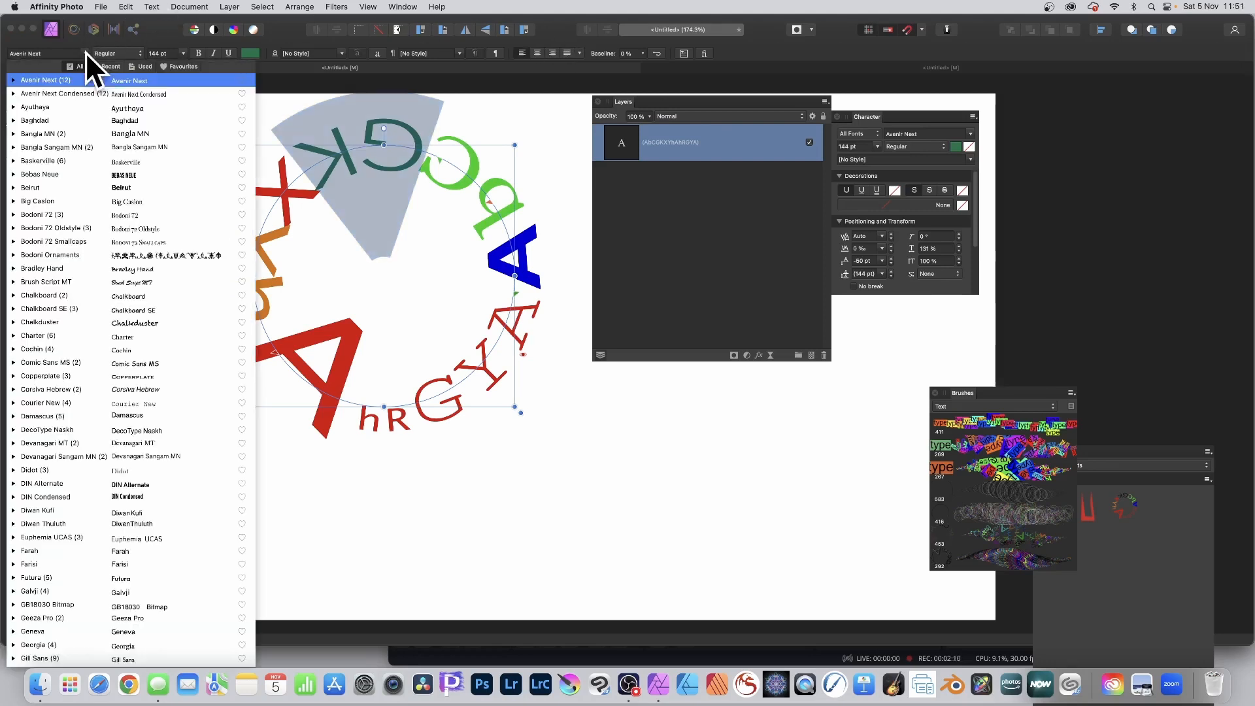
{"action": "left_click", "coordinate": [46, 185]}
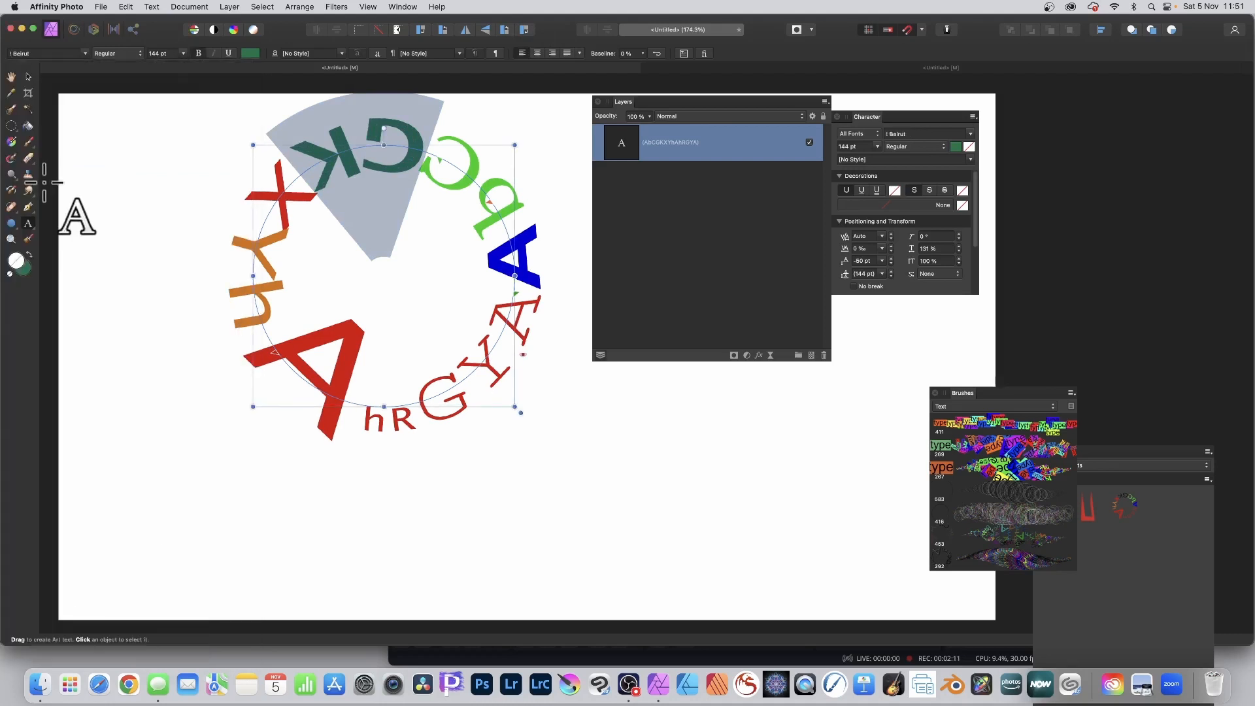
{"action": "left_click", "coordinate": [30, 76]}
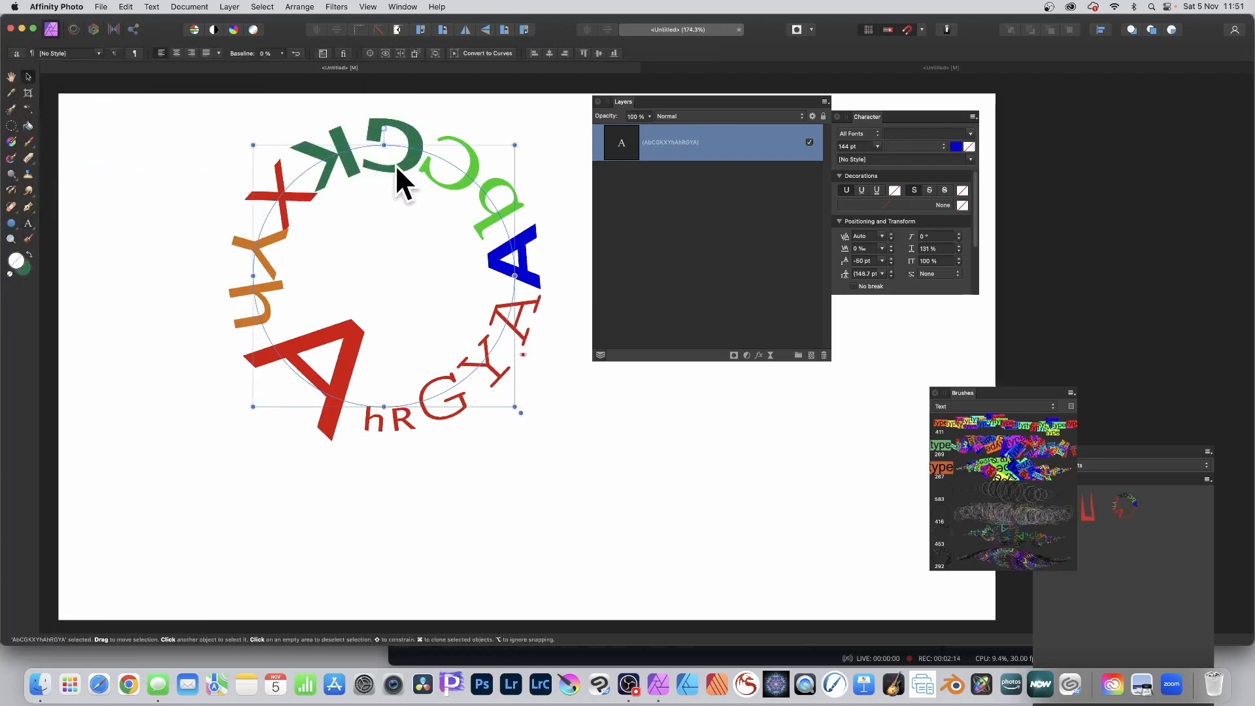
{"action": "left_click_drag", "start_coordinate": [394, 164], "coordinate": [380, 168]}
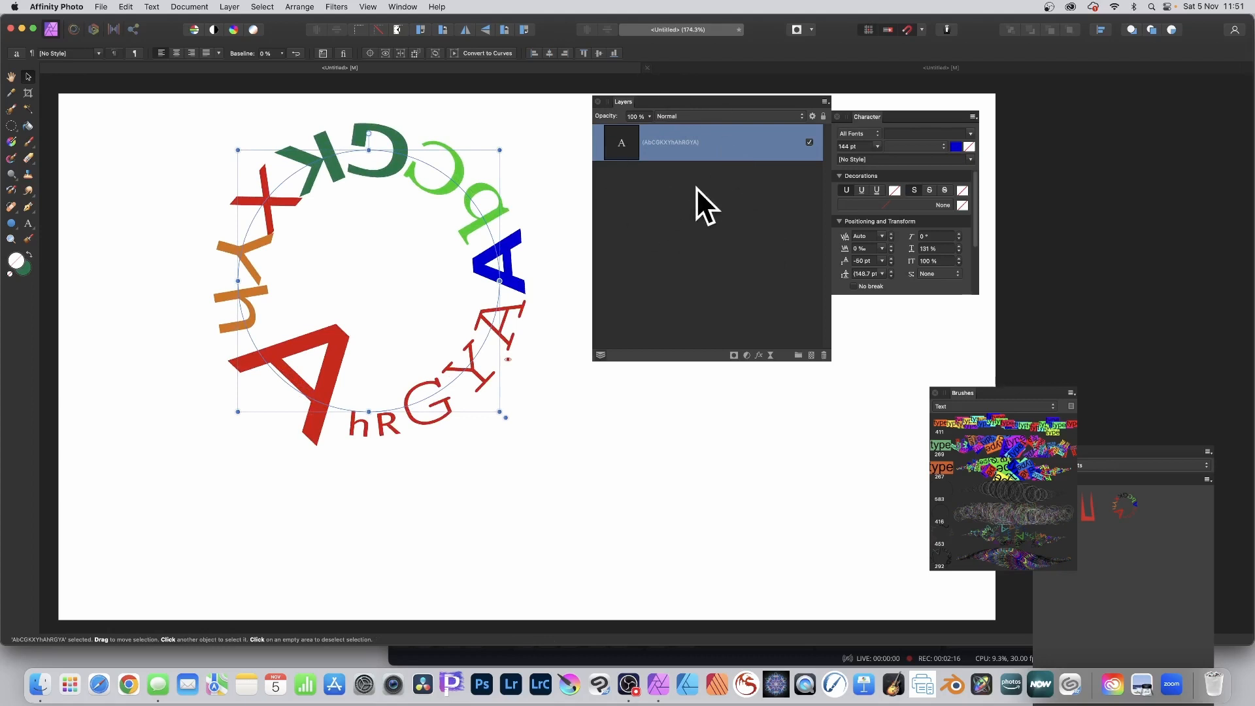
Step: Add a 3D layer effect to the ring text with a 7.7 px radius and a slightly changed light direction
{"action": "left_click", "coordinate": [759, 355]}
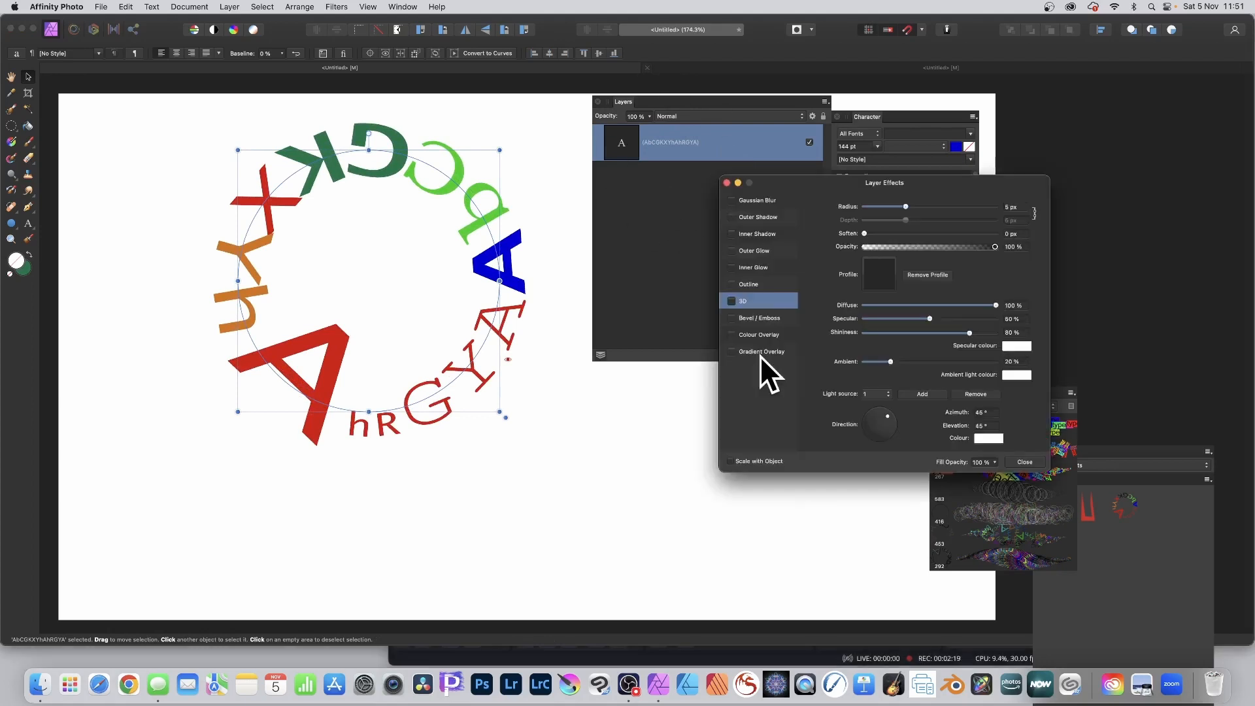
{"action": "left_click", "coordinate": [730, 301]}
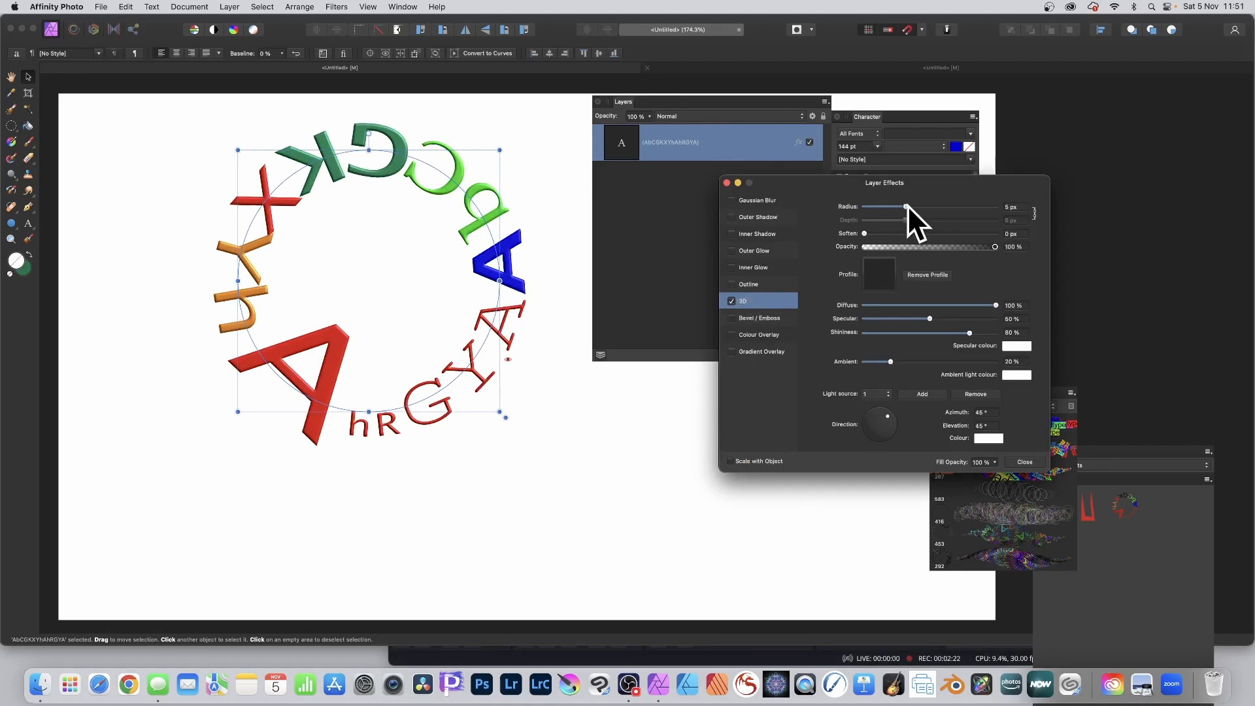
{"action": "left_click_drag", "start_coordinate": [907, 206], "coordinate": [912, 207]}
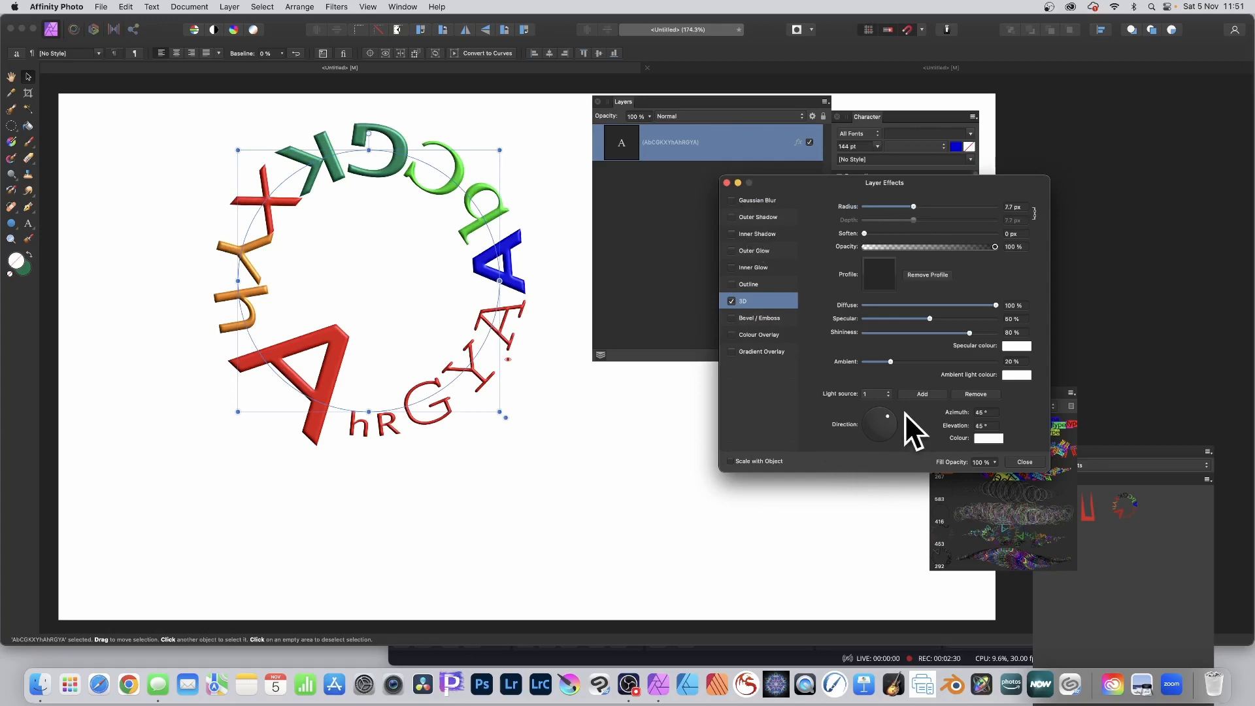
{"action": "left_click_drag", "start_coordinate": [888, 417], "coordinate": [885, 413]}
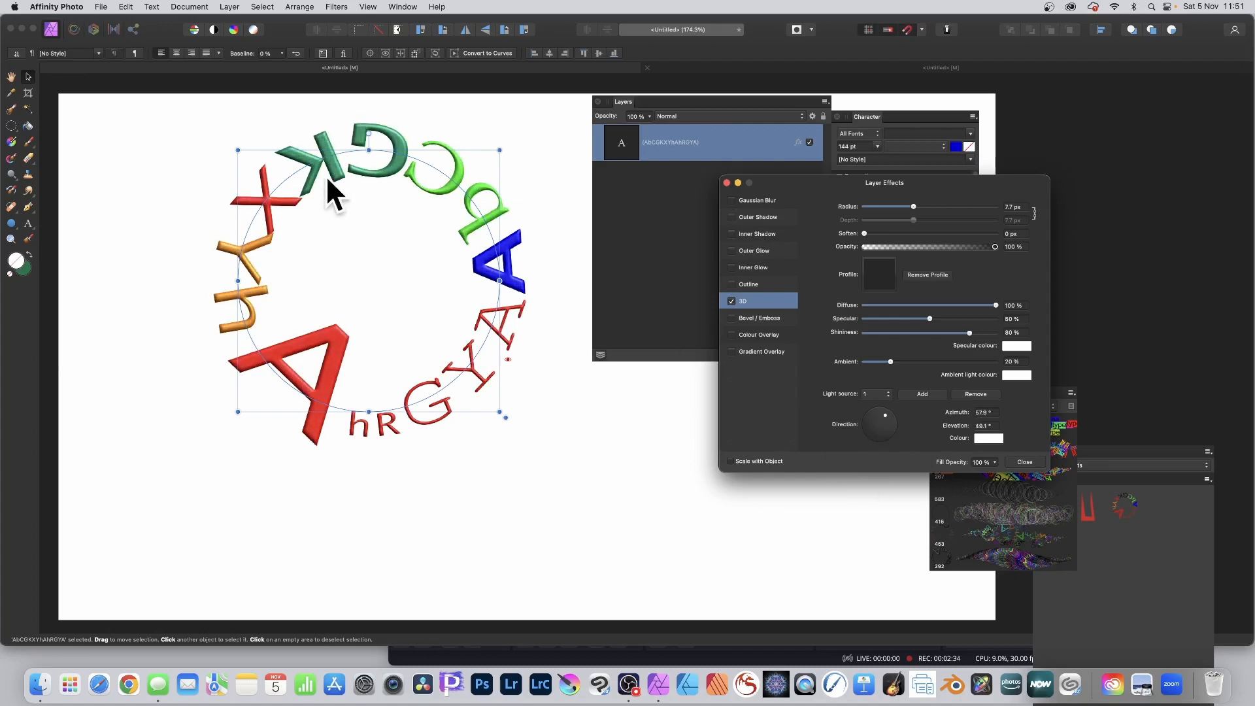
{"action": "left_click", "coordinate": [1023, 462]}
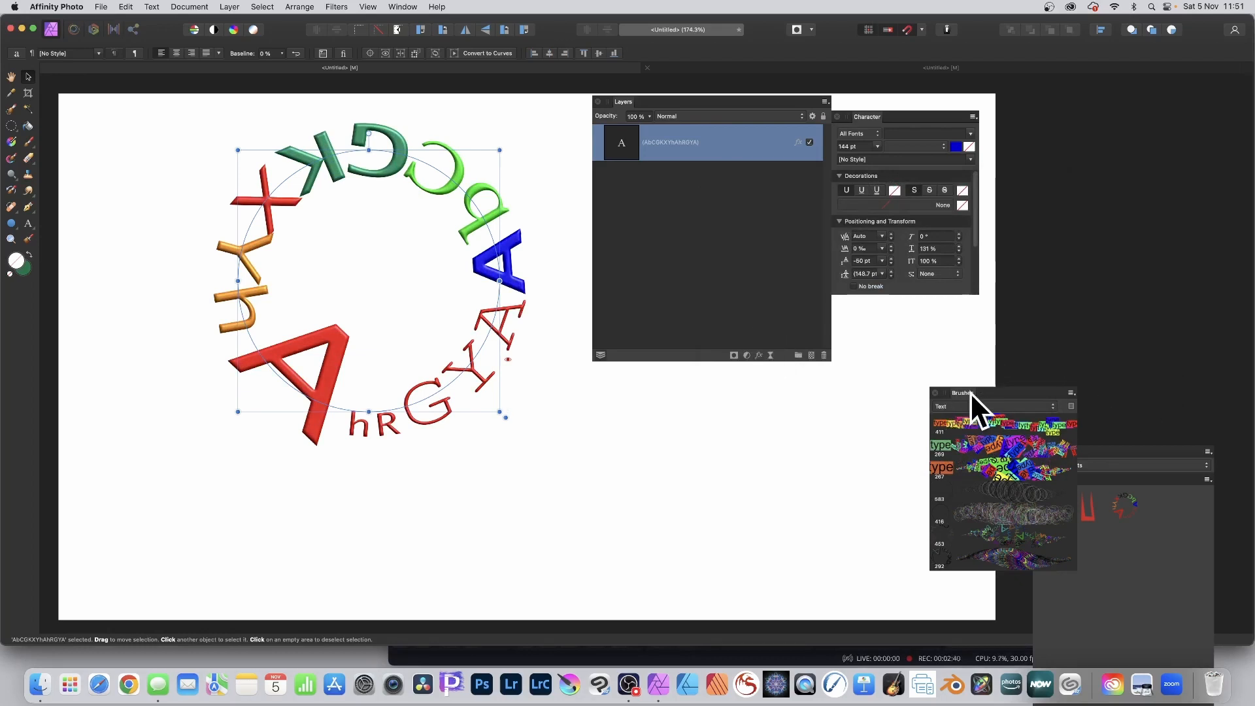
Step: Place the Brushes panel beside the ring and rasterise the text layer without preserving its layer effects
{"action": "mouse_move", "coordinate": [970, 392]}
{"action": "left_mouse_down"}
{"action": "mouse_move", "coordinate": [578, 170]}
{"action": "mouse_move", "coordinate": [592, 170]}
{"action": "left_mouse_up"}
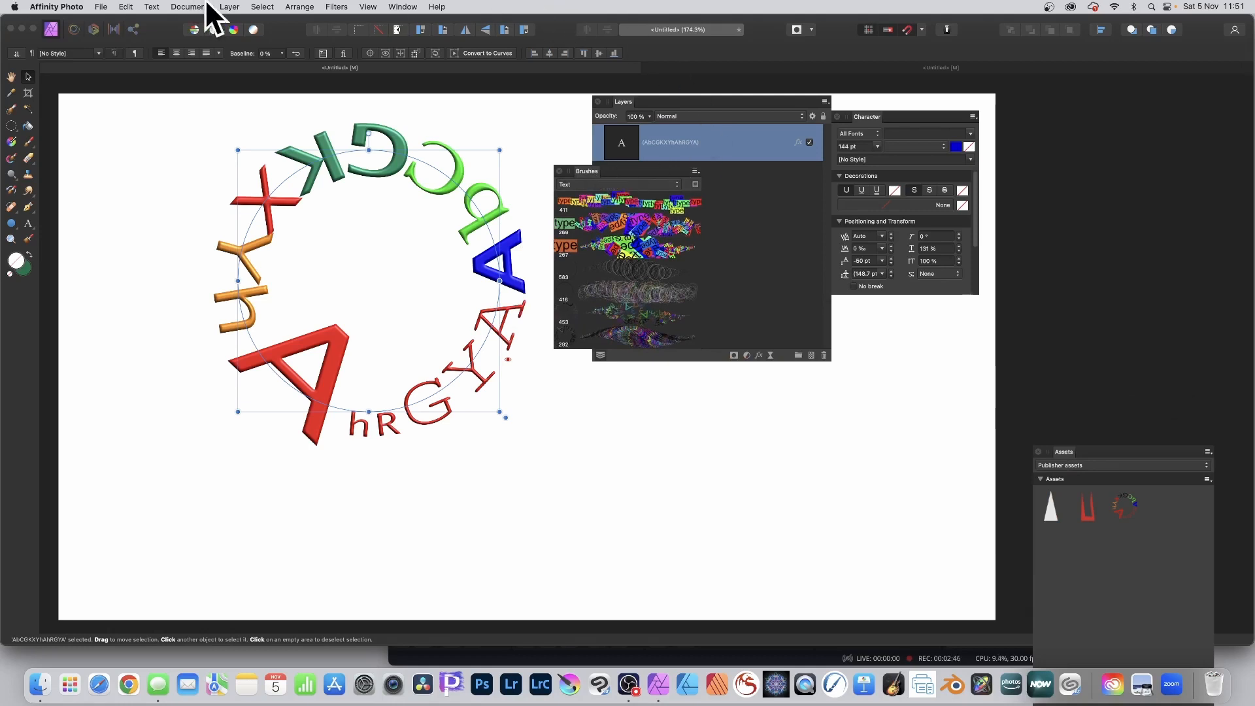
{"action": "left_click", "coordinate": [232, 6]}
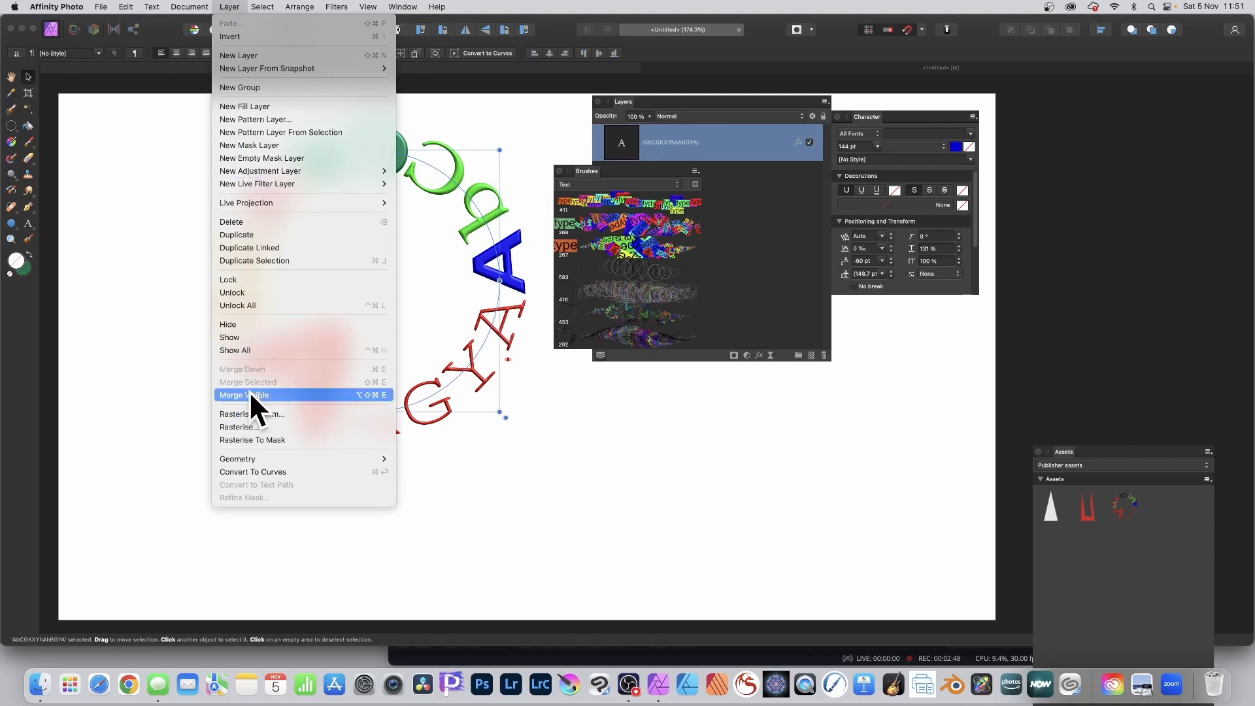
{"action": "left_click", "coordinate": [255, 428]}
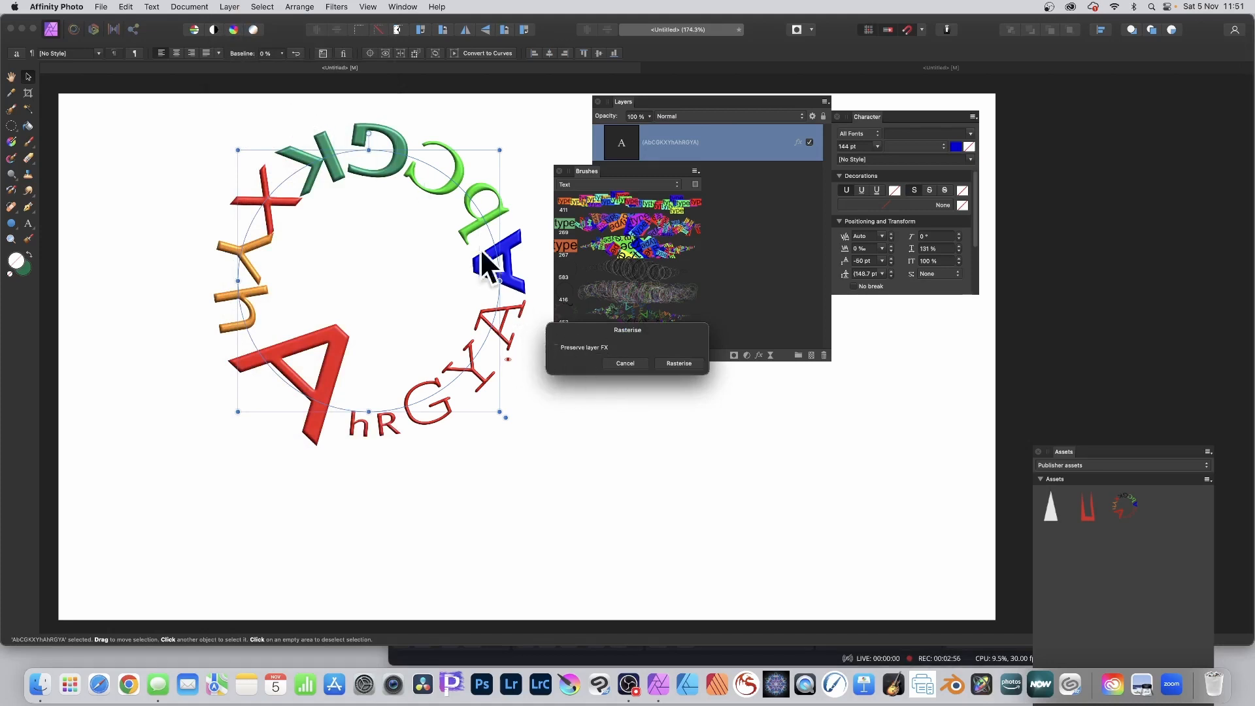
{"action": "left_click", "coordinate": [678, 363]}
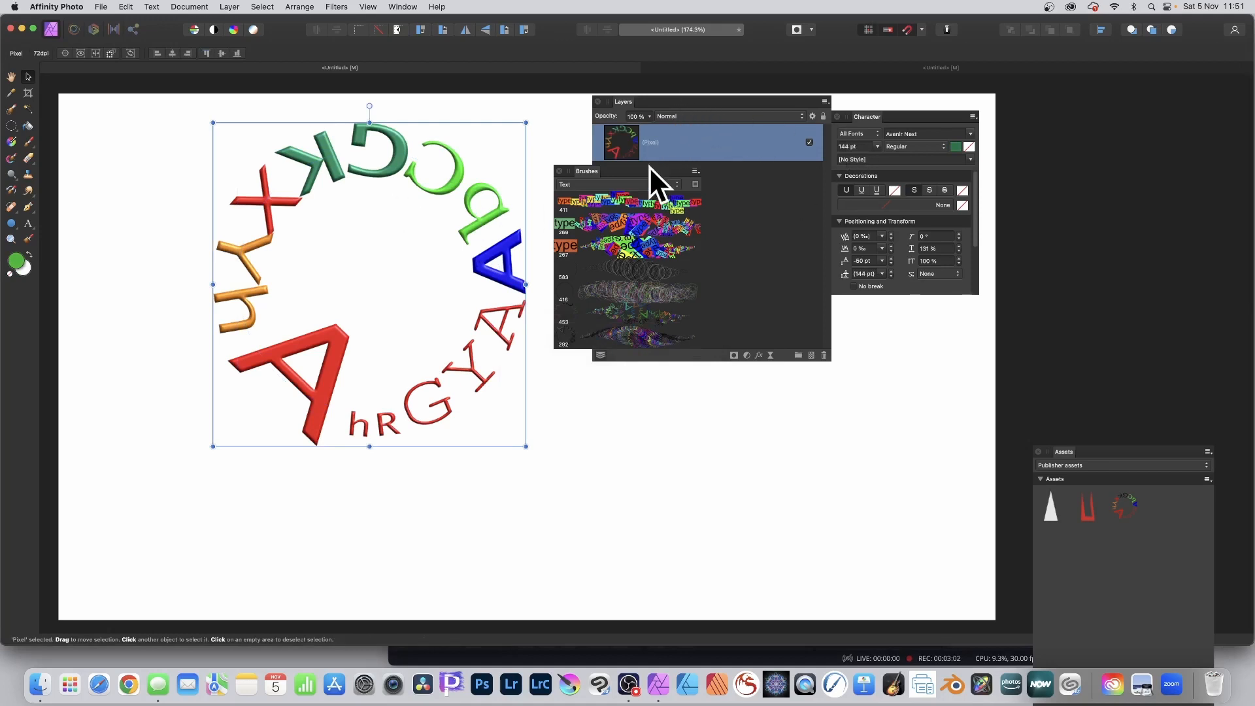
Step: Create a new brush from the rasterised ring in the Text brush category
{"action": "left_click_drag", "start_coordinate": [620, 171], "coordinate": [545, 139]}
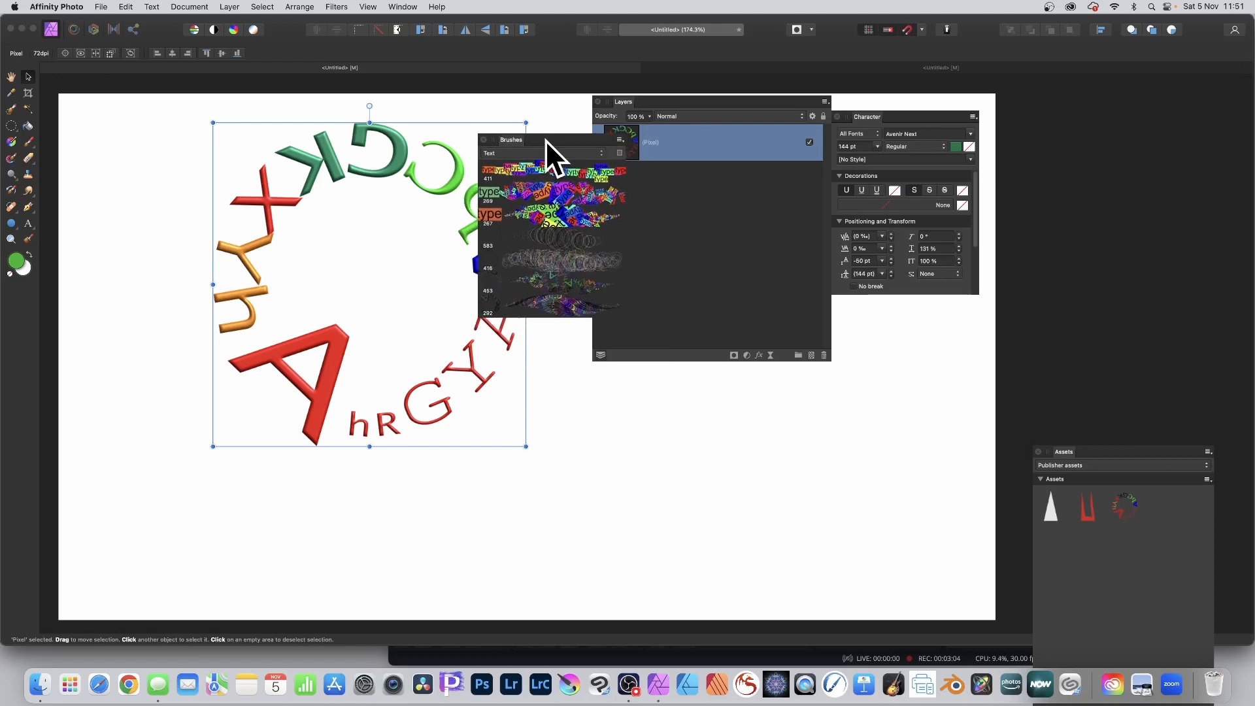
{"action": "left_click", "coordinate": [620, 141]}
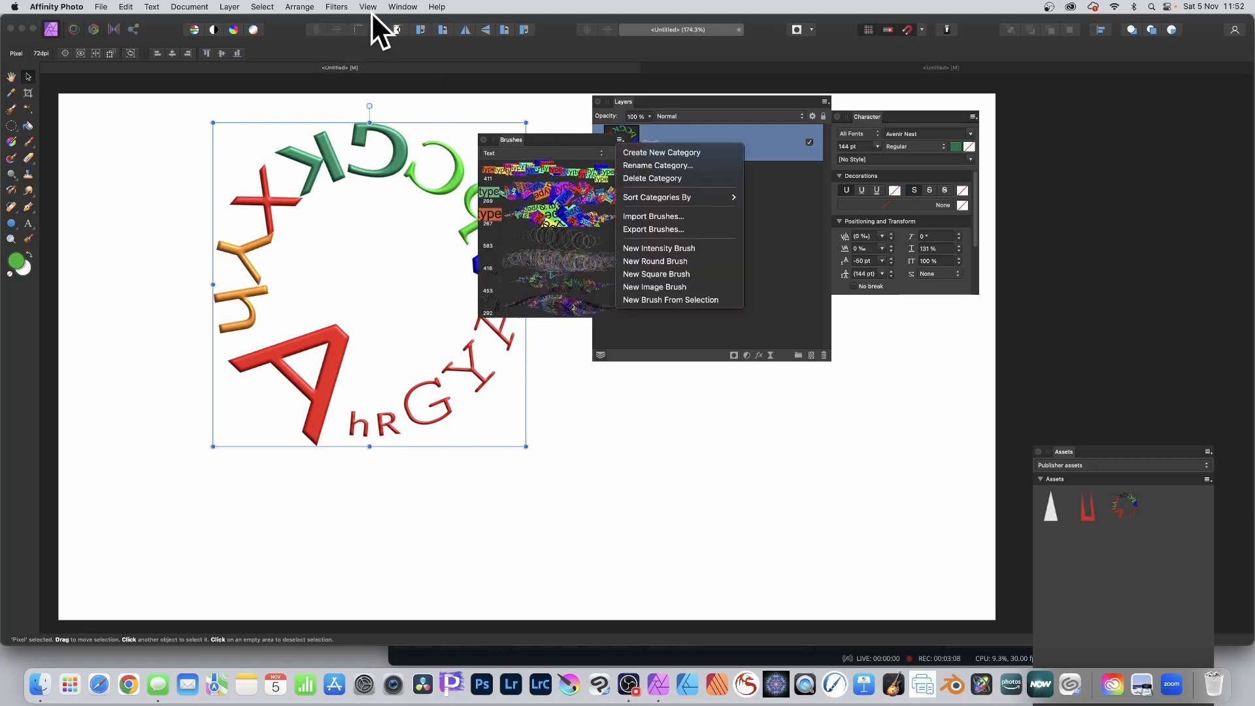
{"action": "left_click", "coordinate": [677, 302]}
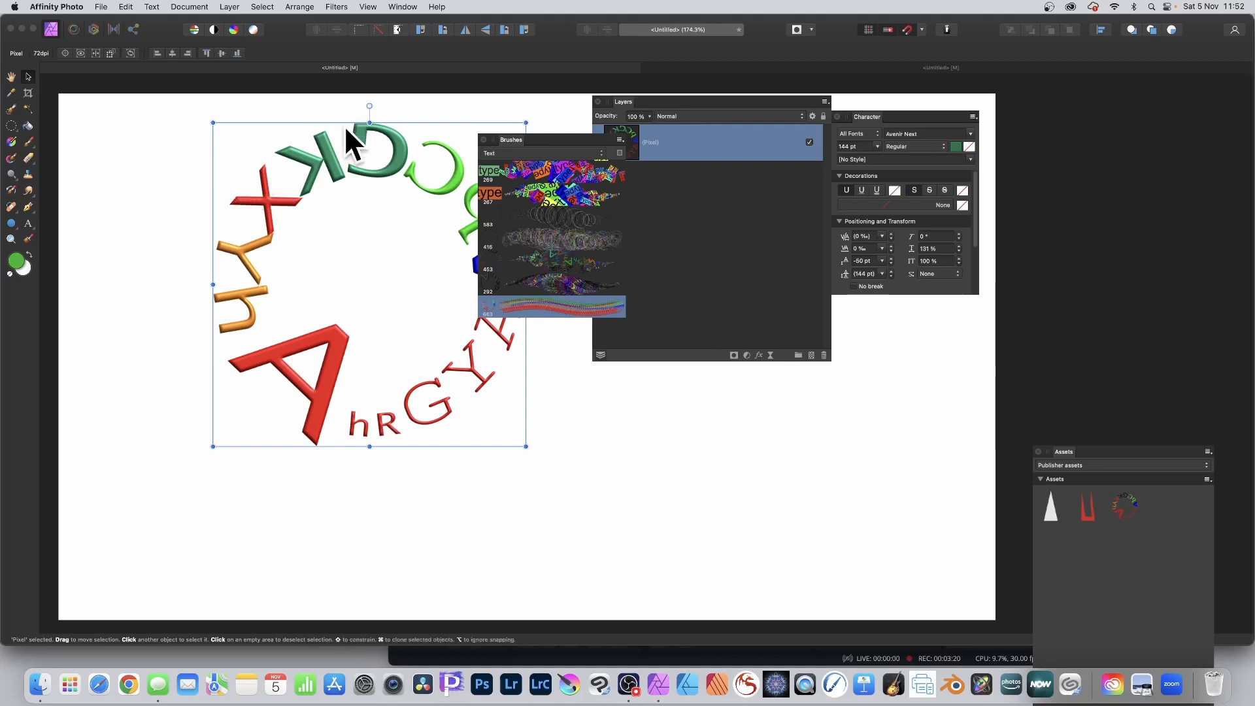
Step: Squash the ring image to about 621 px high and rotate it so the large red A sits at the upper left
{"action": "mouse_move", "coordinate": [365, 120]}
{"action": "left_mouse_down"}
{"action": "mouse_move", "coordinate": [349, 247]}
{"action": "mouse_move", "coordinate": [359, 315]}
{"action": "mouse_move", "coordinate": [359, 141]}
{"action": "left_mouse_up"}
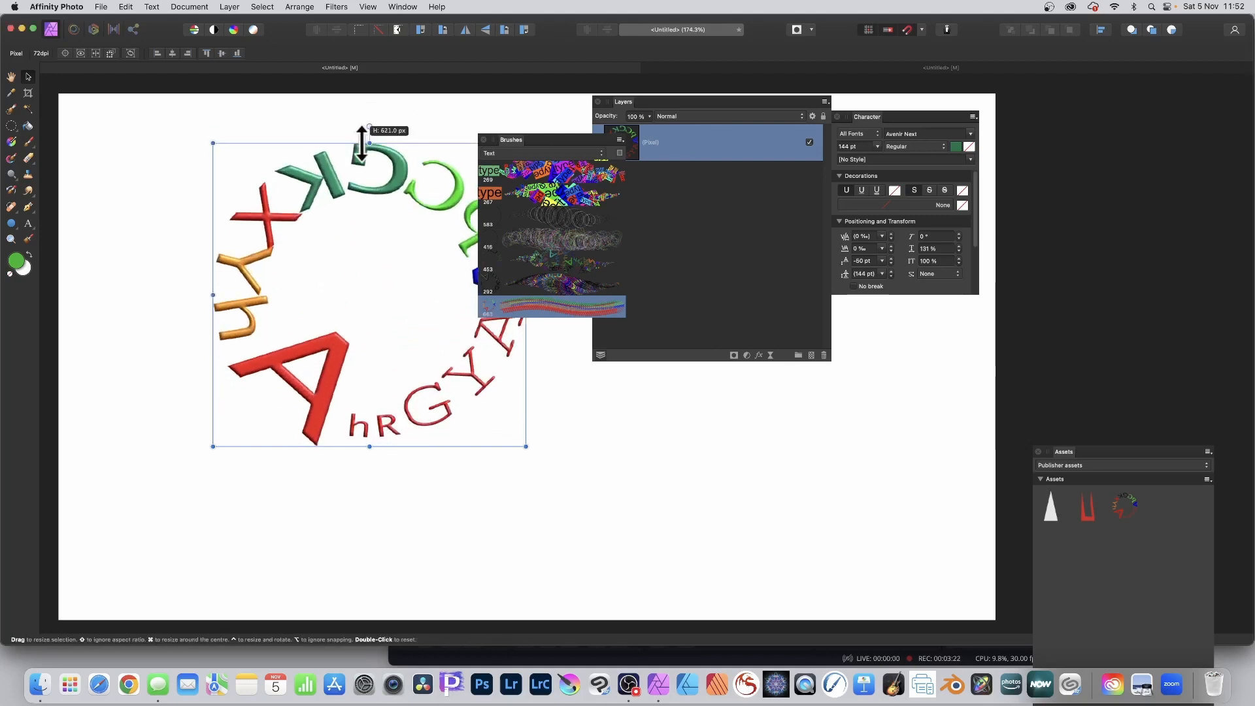
{"action": "left_click_drag", "start_coordinate": [210, 134], "coordinate": [476, 123]}
{"action": "left_click", "coordinate": [337, 4]}
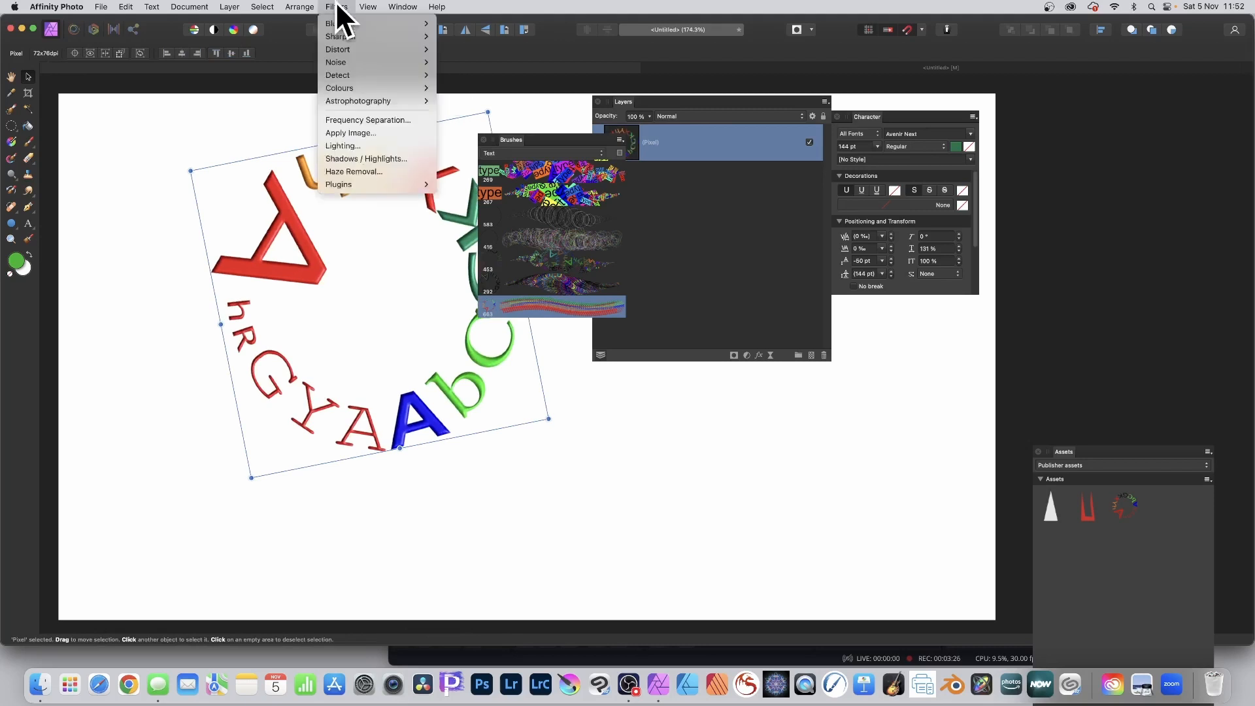
{"action": "left_click", "coordinate": [160, 174]}
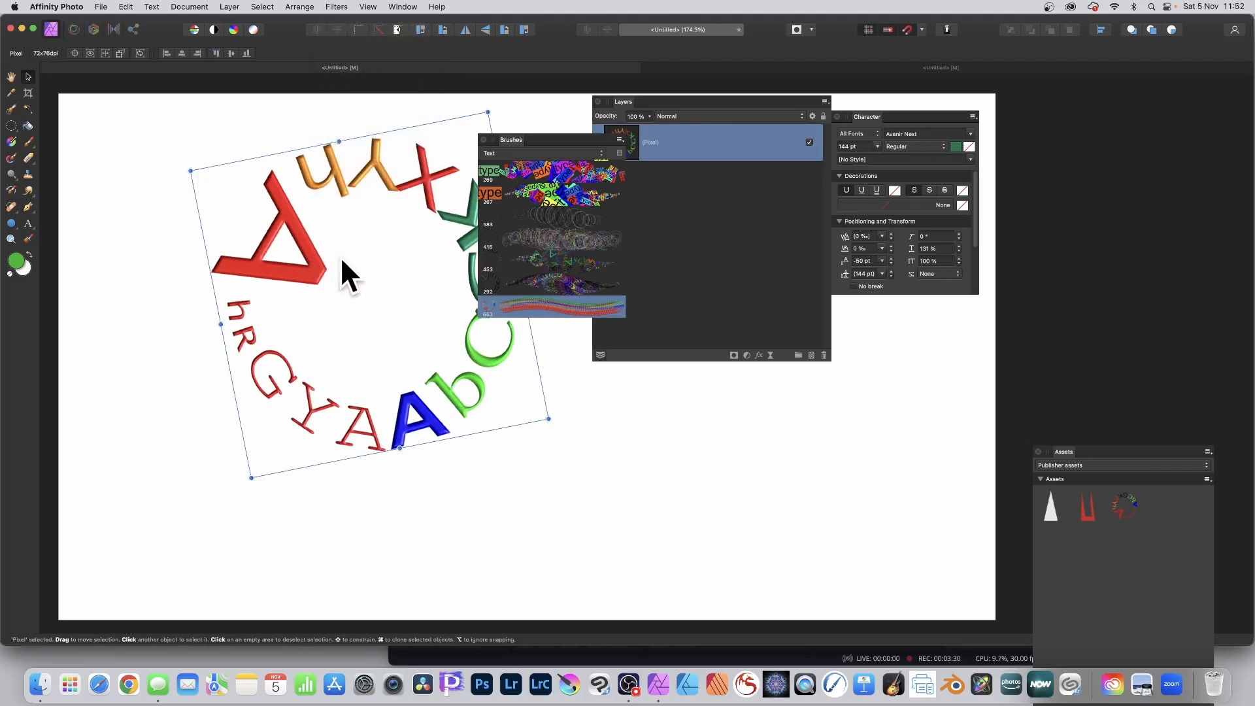
Step: Try a scaled-down duplicate of the ring inside the original and remove it
{"action": "left_click_drag", "start_coordinate": [307, 246], "coordinate": [263, 205], "text": "super"}
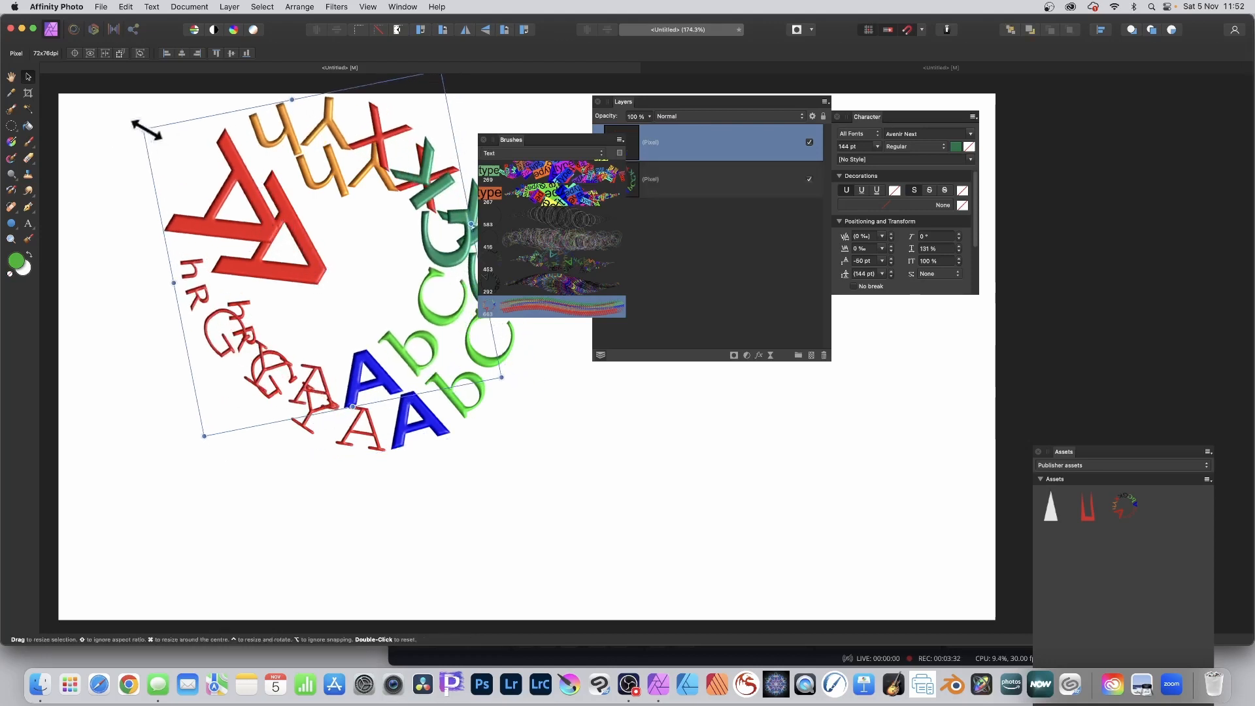
{"action": "left_click_drag", "start_coordinate": [145, 129], "coordinate": [260, 208]}
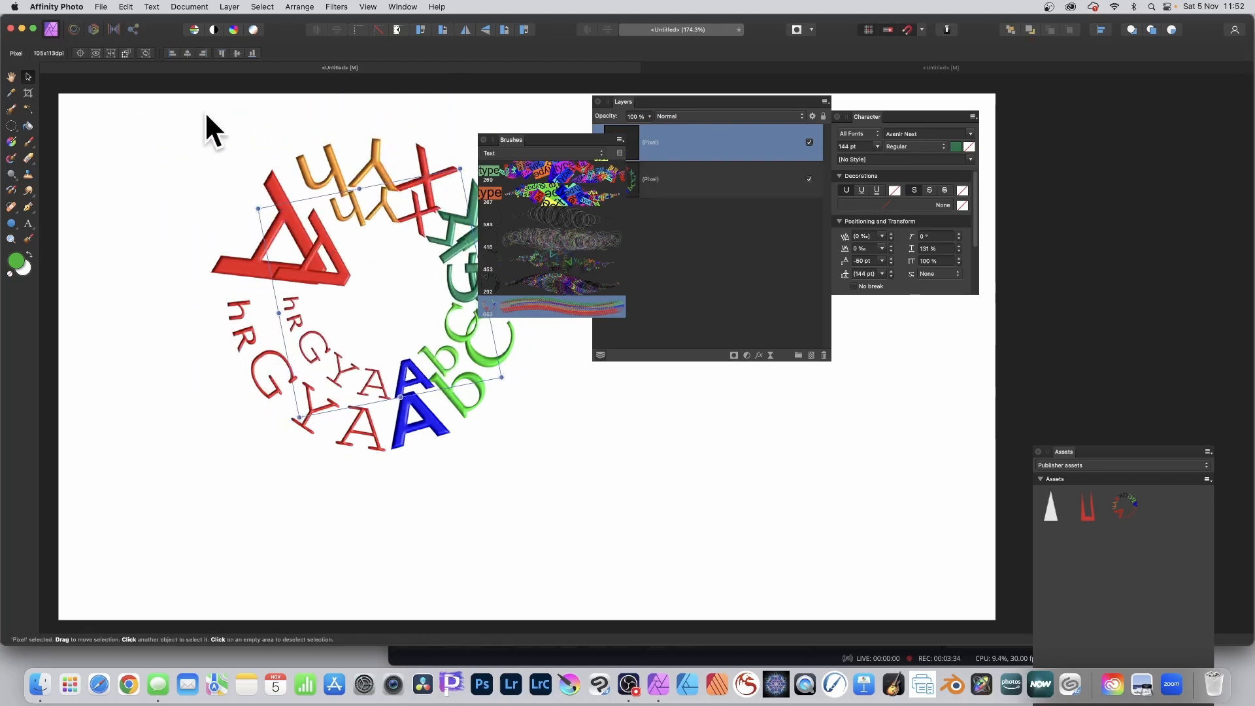
{"action": "key", "text": "Delete"}
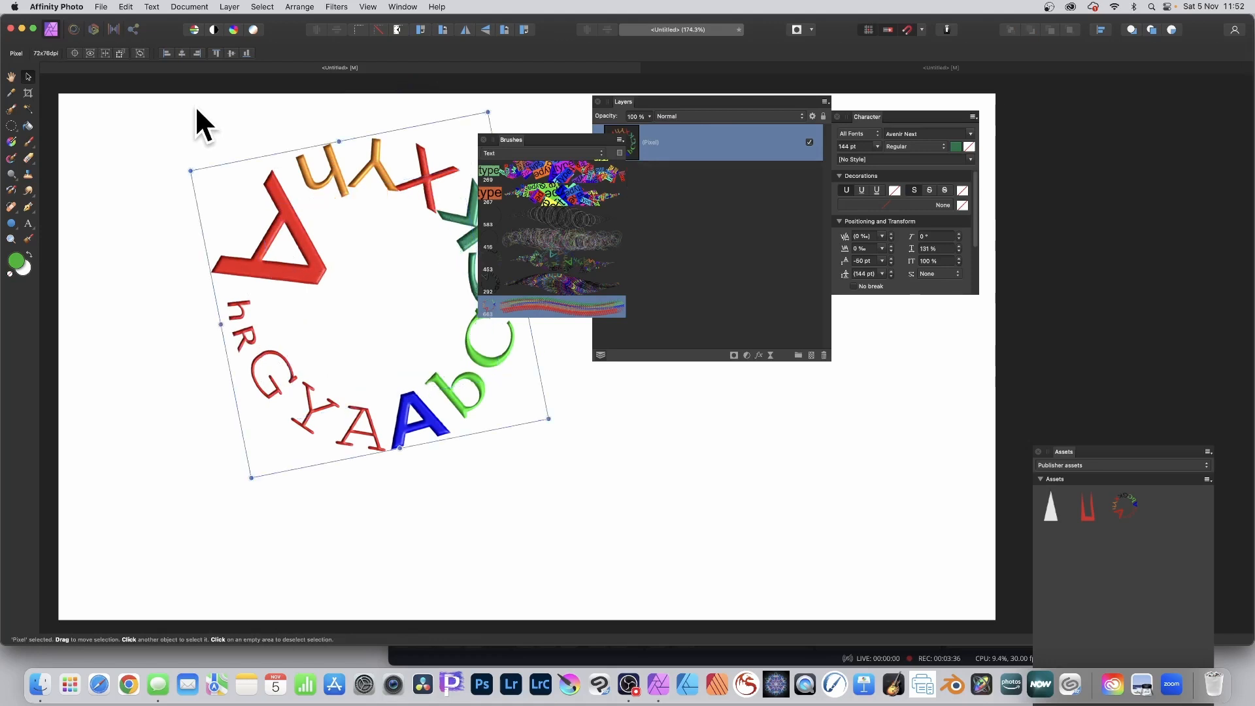
Step: Move the rotated ring image mostly off the right edge of the canvas to clear the page
{"action": "left_click_drag", "start_coordinate": [371, 166], "coordinate": [286, 155]}
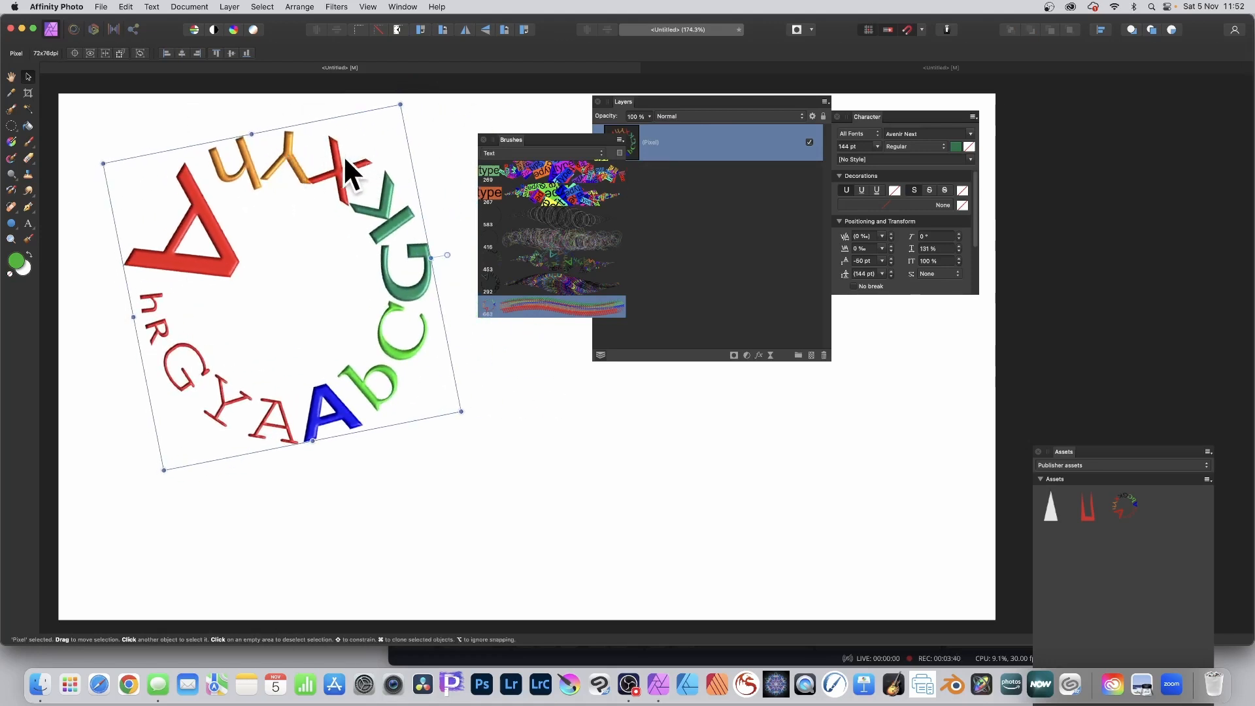
{"action": "left_click_drag", "start_coordinate": [359, 166], "coordinate": [1127, 322]}
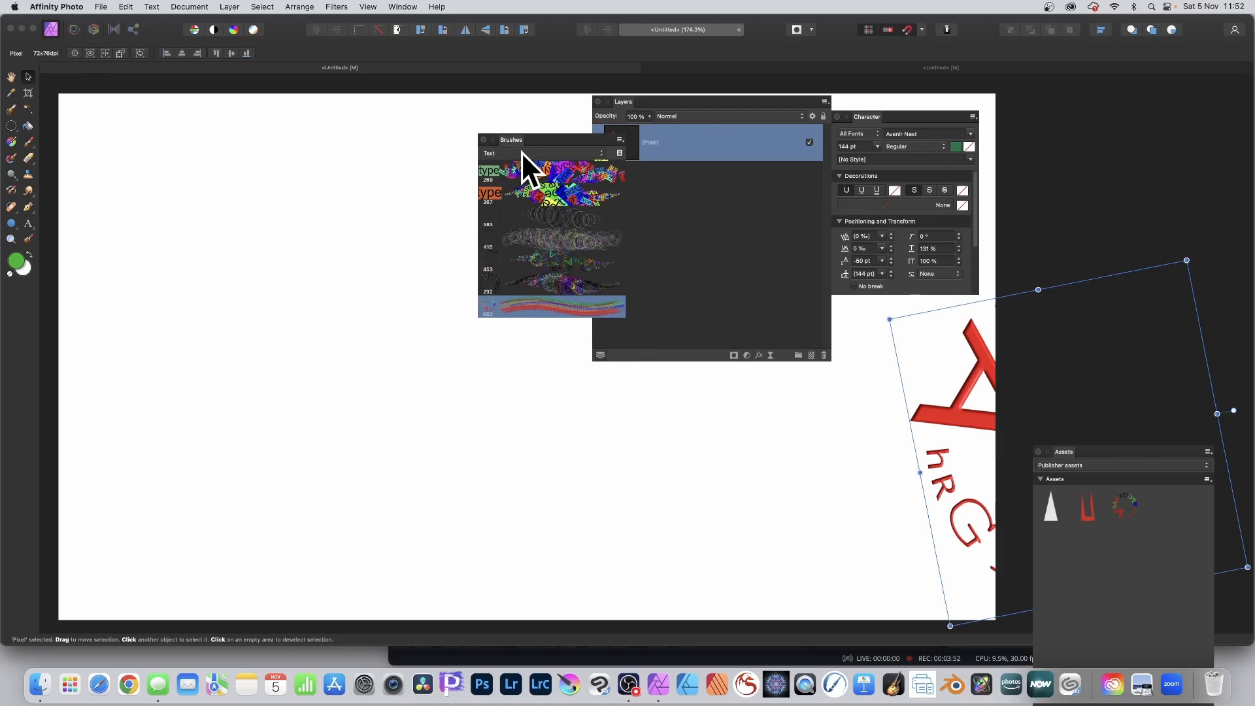
{"action": "left_click", "coordinate": [619, 139]}
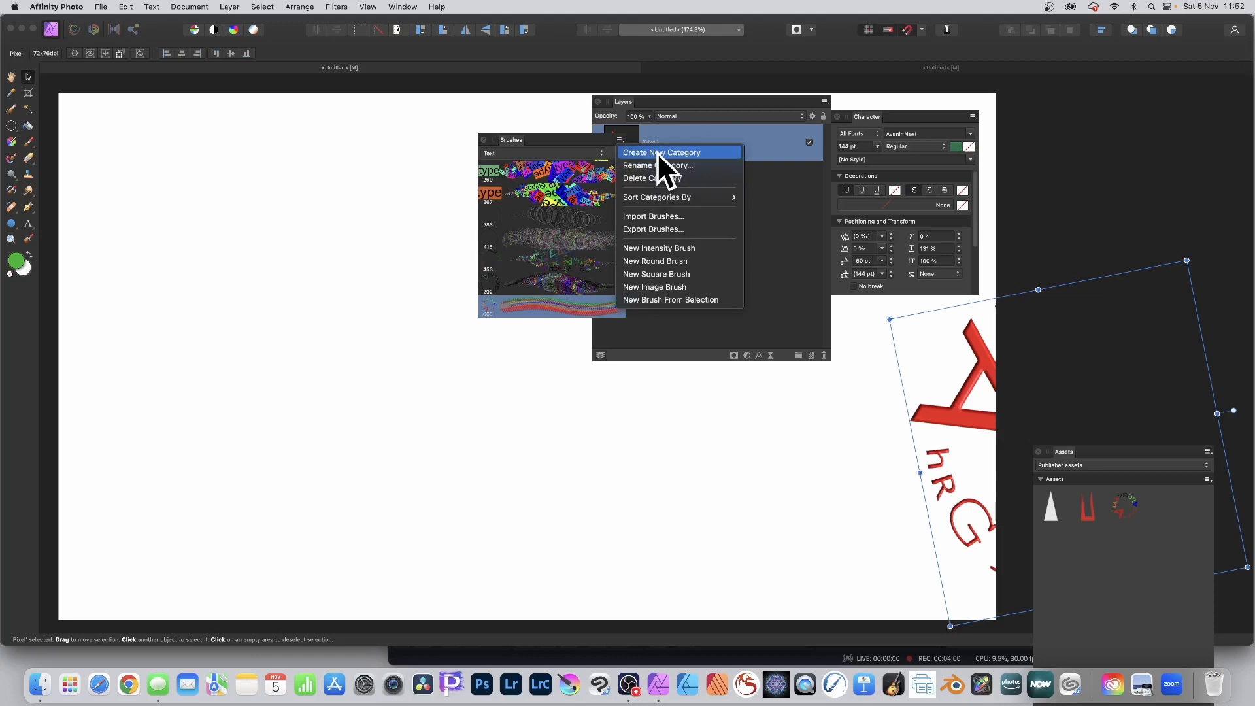
{"action": "left_click", "coordinate": [574, 143]}
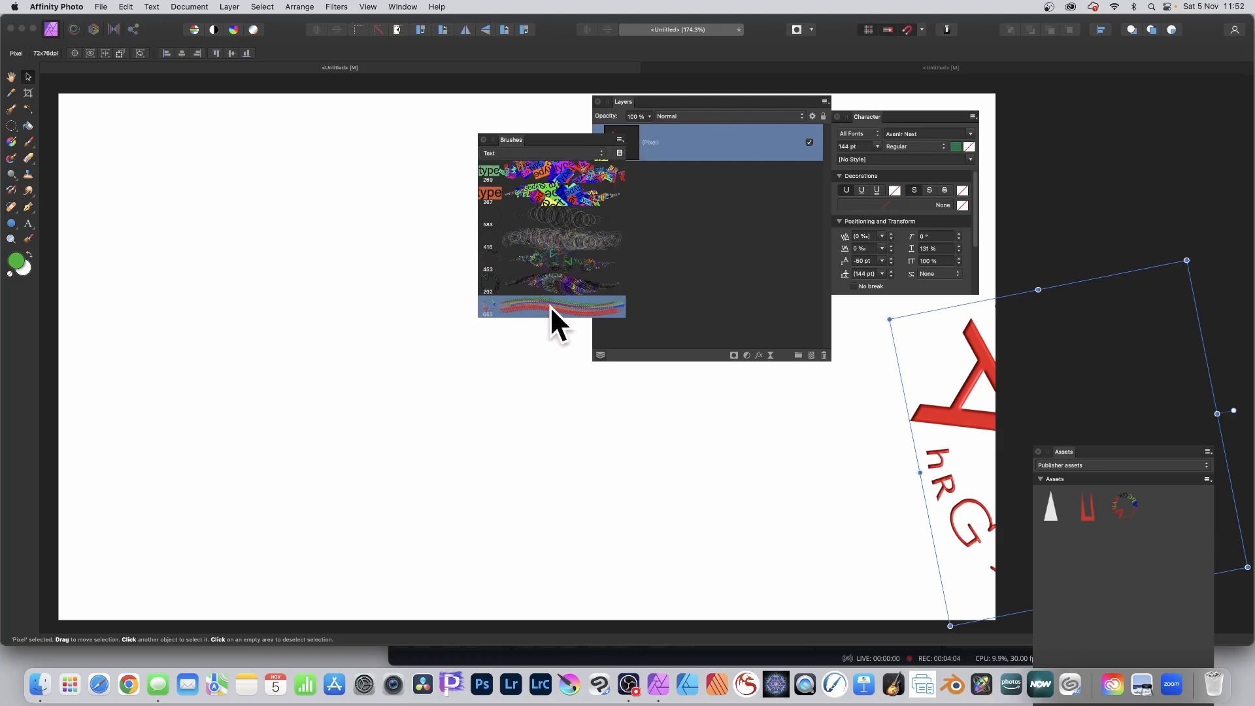
Step: Duplicate the new ring image brush and set the copy's size to 303.4 px and its spacing to 1%
{"action": "double_click", "coordinate": [568, 308]}
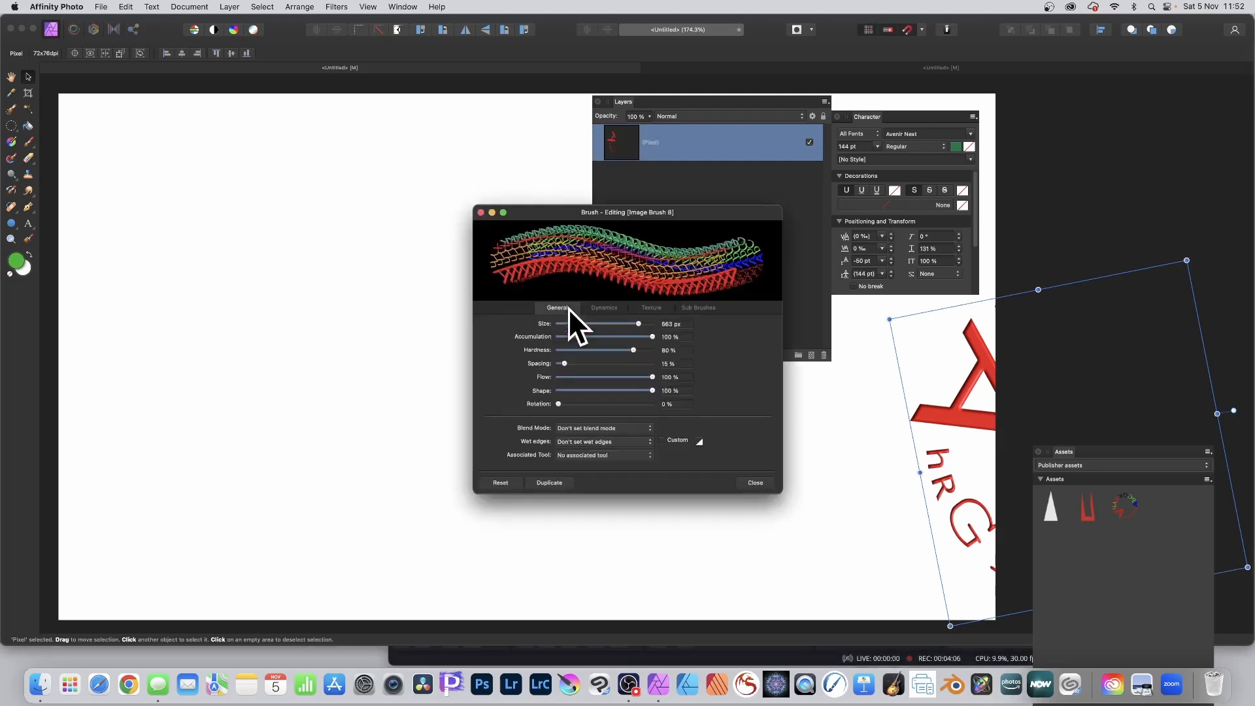
{"action": "mouse_move", "coordinate": [586, 210]}
{"action": "left_mouse_down"}
{"action": "mouse_move", "coordinate": [837, 192]}
{"action": "mouse_move", "coordinate": [560, 116]}
{"action": "left_mouse_up"}
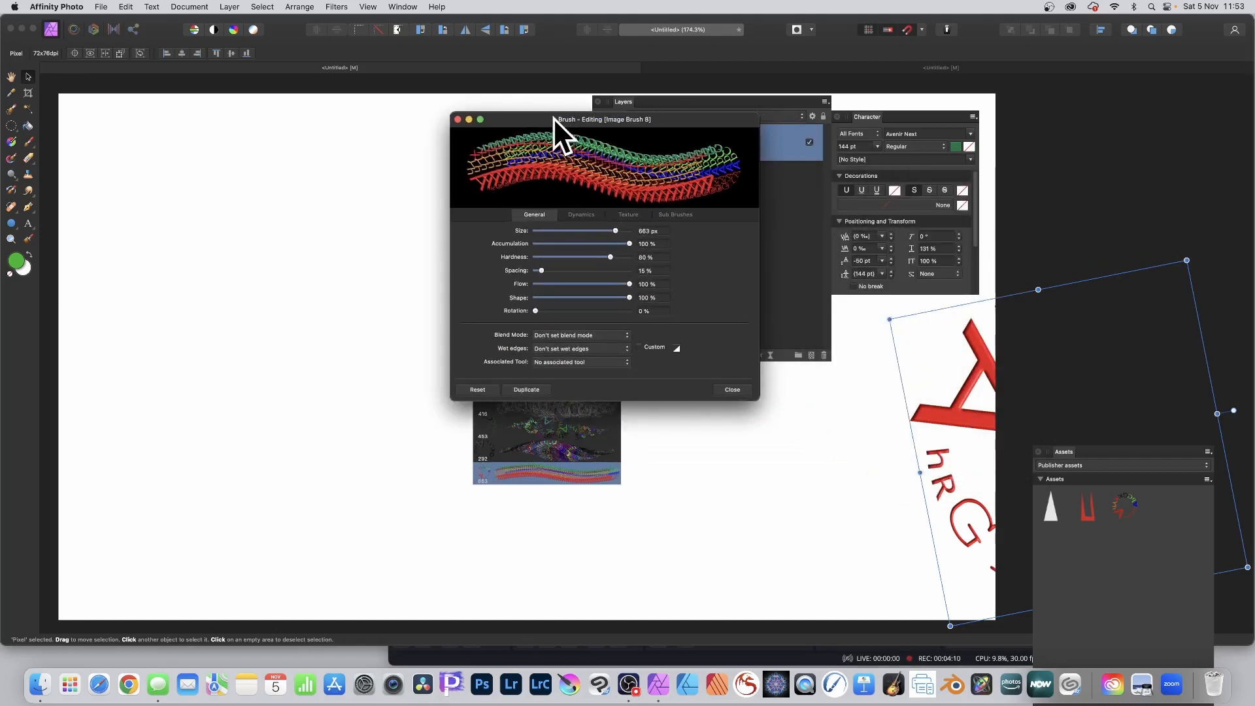
{"action": "left_click", "coordinate": [525, 388]}
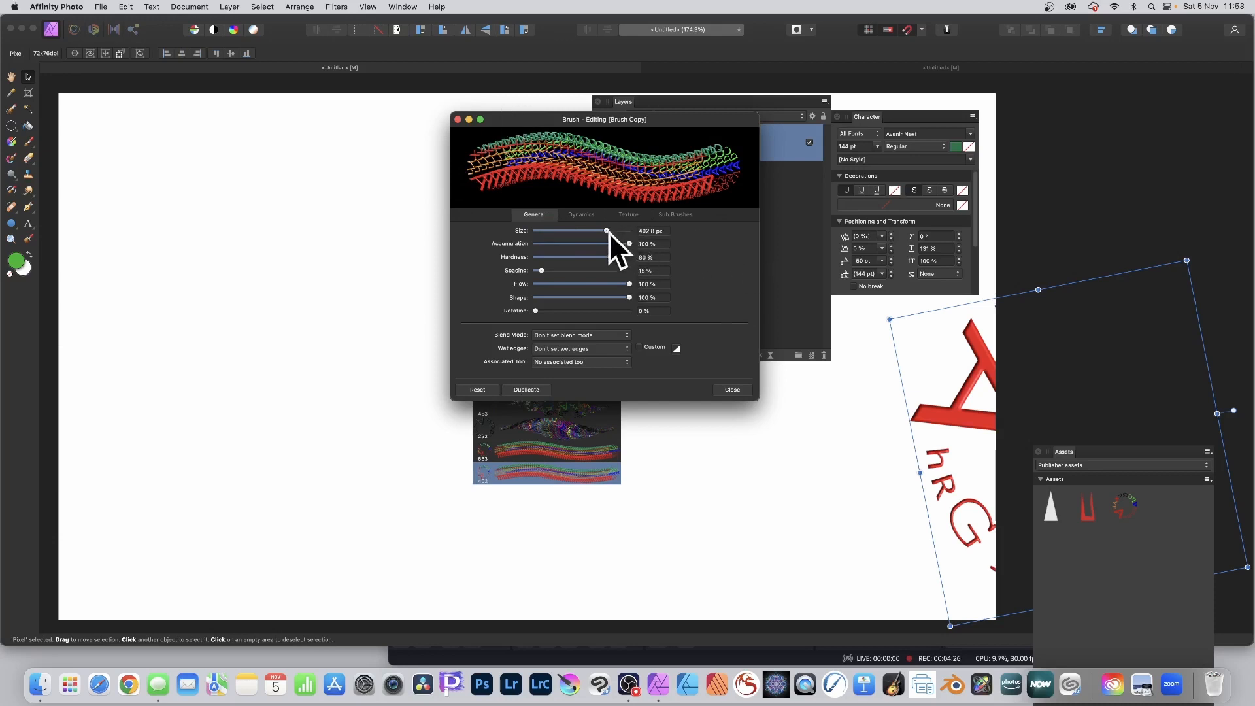
{"action": "left_click_drag", "start_coordinate": [606, 230], "coordinate": [598, 230]}
{"action": "left_click_drag", "start_coordinate": [542, 270], "coordinate": [535, 267]}
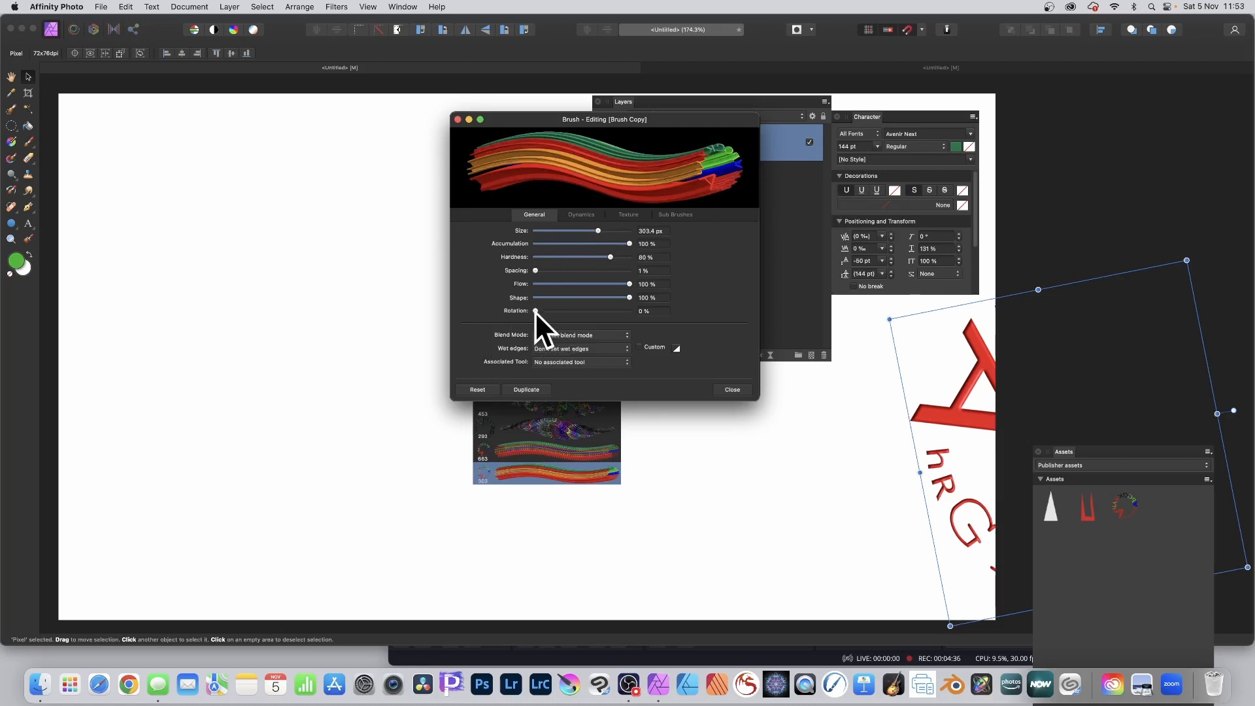
{"action": "mouse_move", "coordinate": [535, 311]}
{"action": "left_mouse_down"}
{"action": "mouse_move", "coordinate": [594, 311]}
{"action": "mouse_move", "coordinate": [461, 308]}
{"action": "left_mouse_up"}
Step: Set the brush copy's size jitter to 65% and its rotation jitter to 80%, controlled by Pressure
{"action": "left_click", "coordinate": [598, 213]}
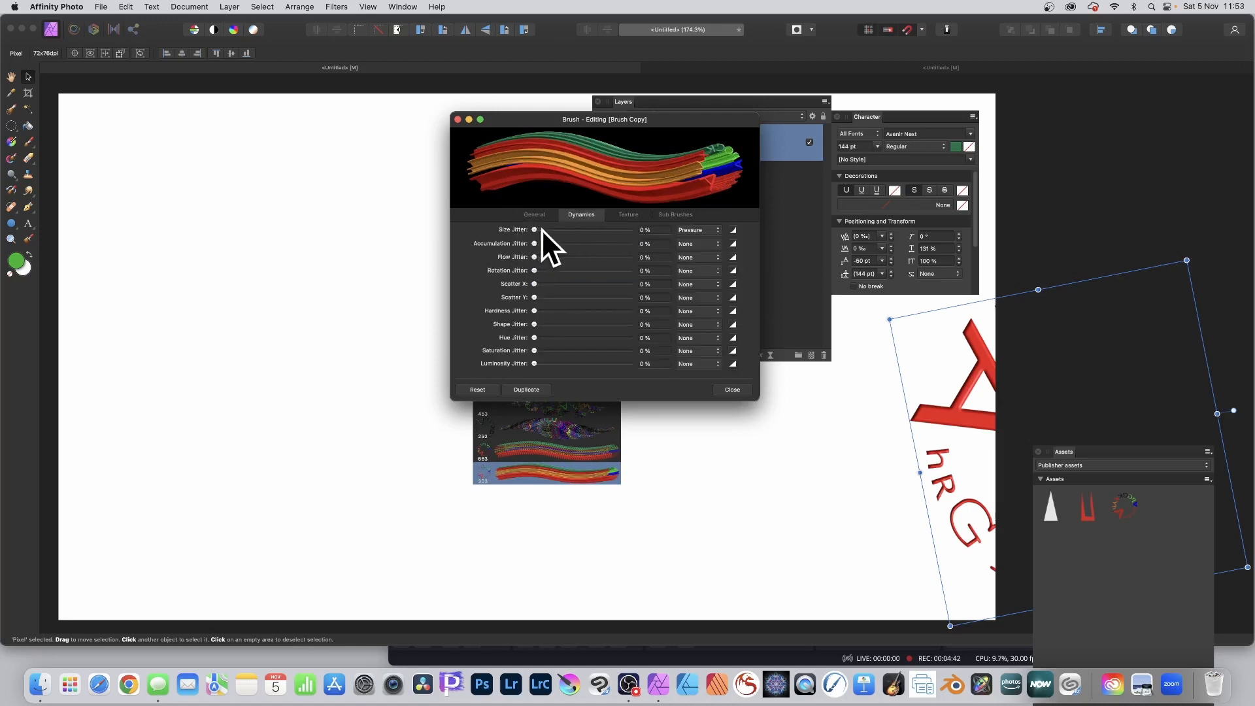
{"action": "left_click_drag", "start_coordinate": [541, 229], "coordinate": [596, 230]}
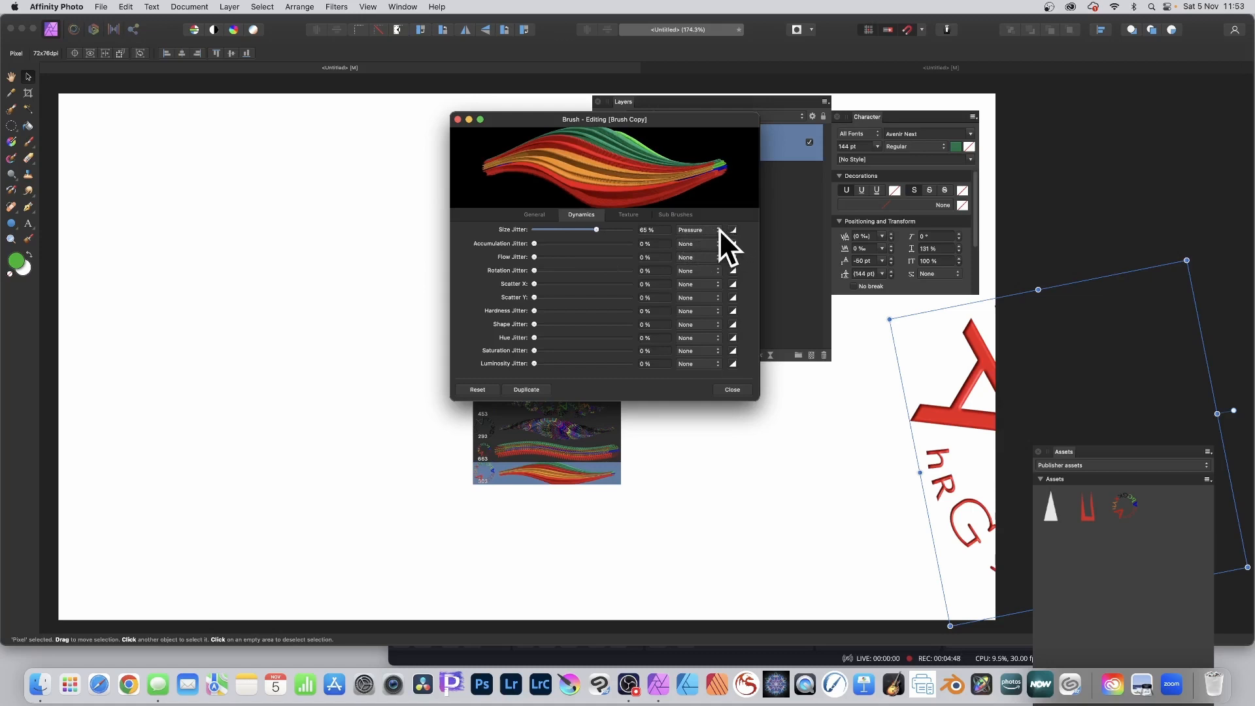
{"action": "left_click_drag", "start_coordinate": [534, 270], "coordinate": [609, 269]}
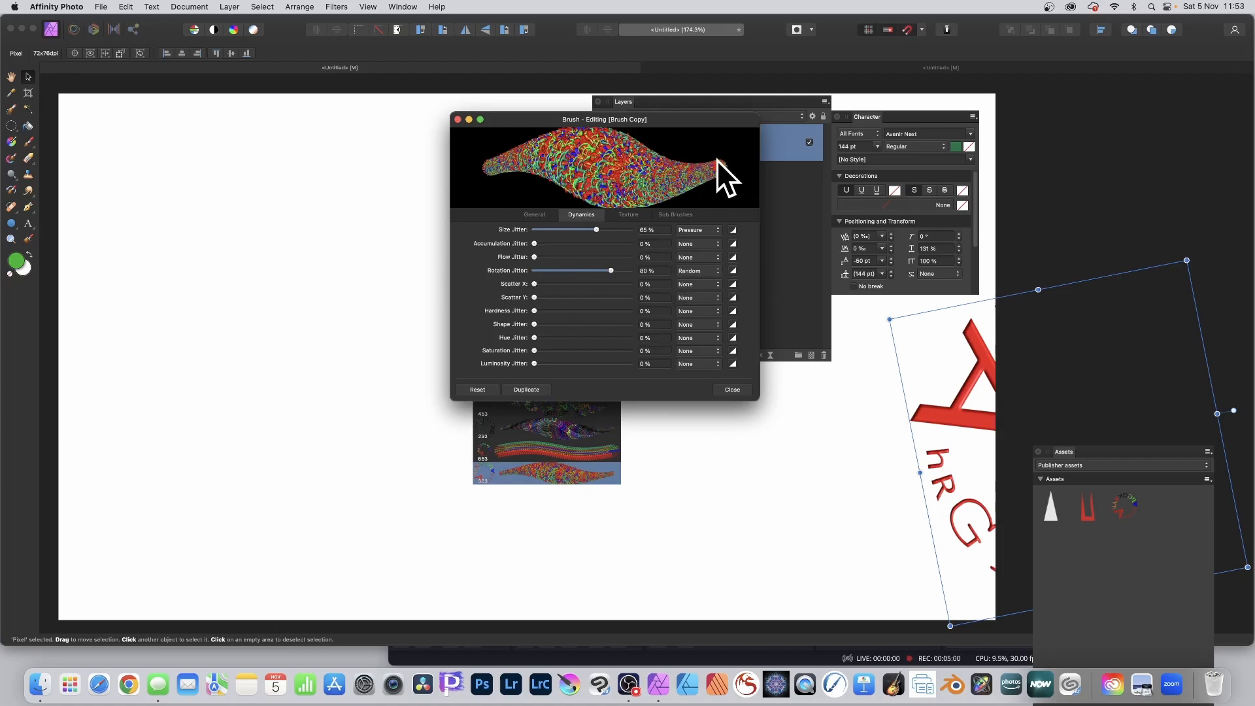
{"action": "left_click", "coordinate": [707, 271]}
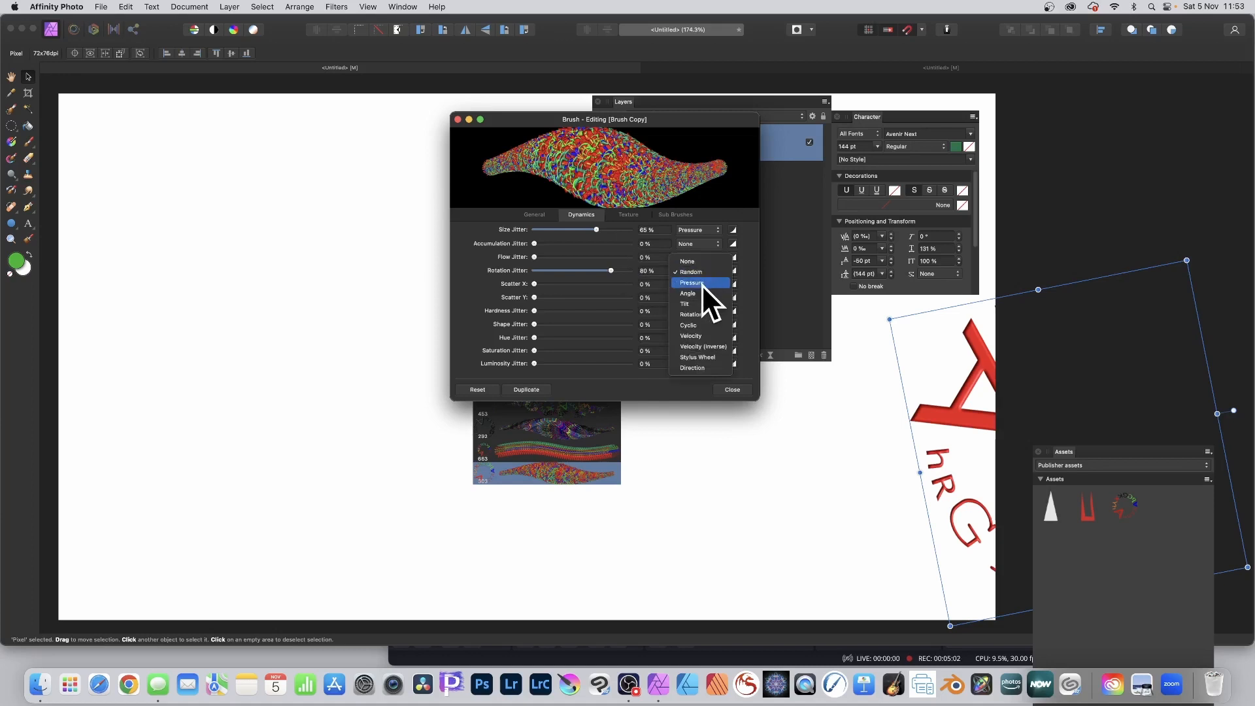
{"action": "left_click", "coordinate": [699, 282]}
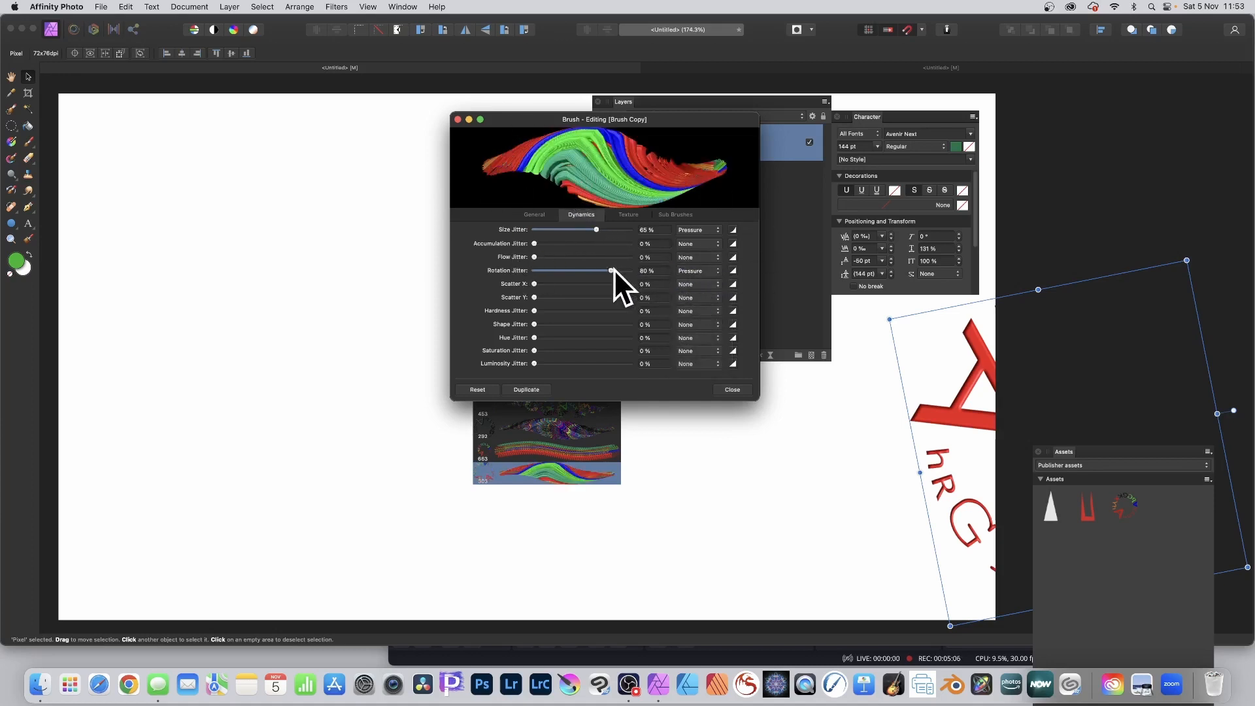
Step: Set the brush copy's rotation jitter to 92% and its hue jitter to 41%, with the hue jitter controlled by Pressure
{"action": "mouse_move", "coordinate": [613, 268]}
{"action": "left_mouse_down"}
{"action": "mouse_move", "coordinate": [630, 268]}
{"action": "mouse_move", "coordinate": [559, 266]}
{"action": "mouse_move", "coordinate": [622, 267]}
{"action": "left_mouse_up"}
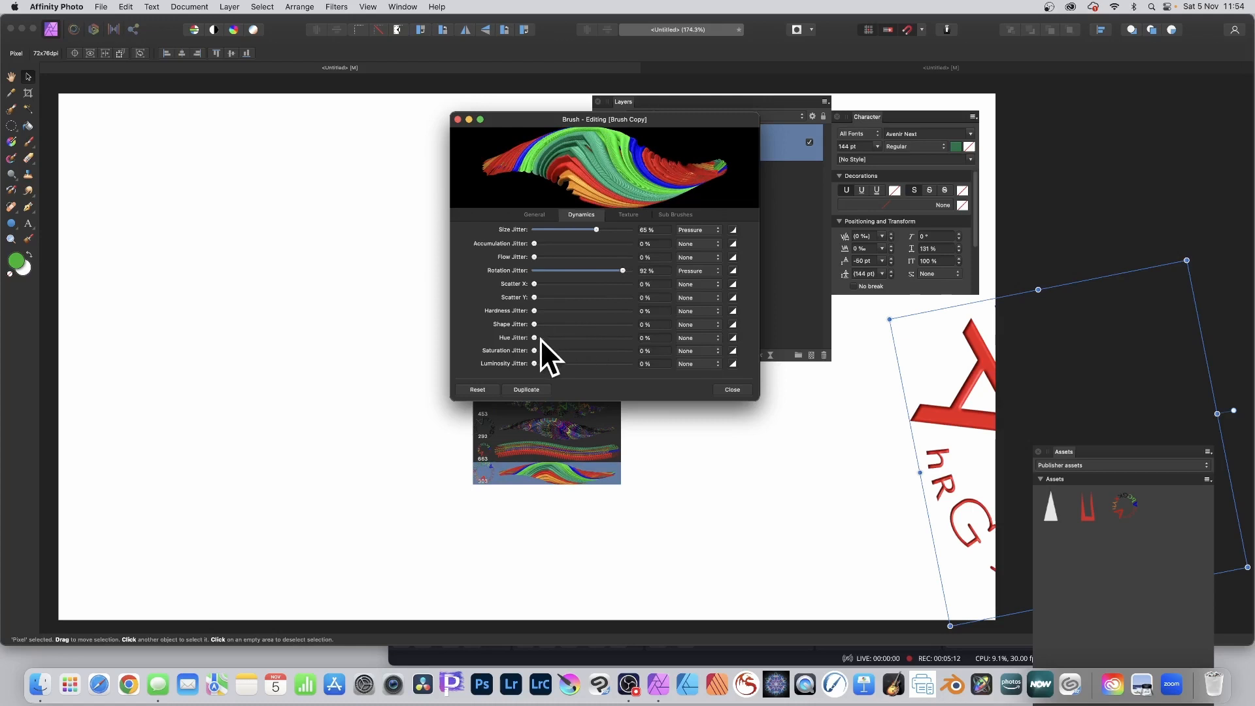
{"action": "left_click_drag", "start_coordinate": [540, 339], "coordinate": [605, 333]}
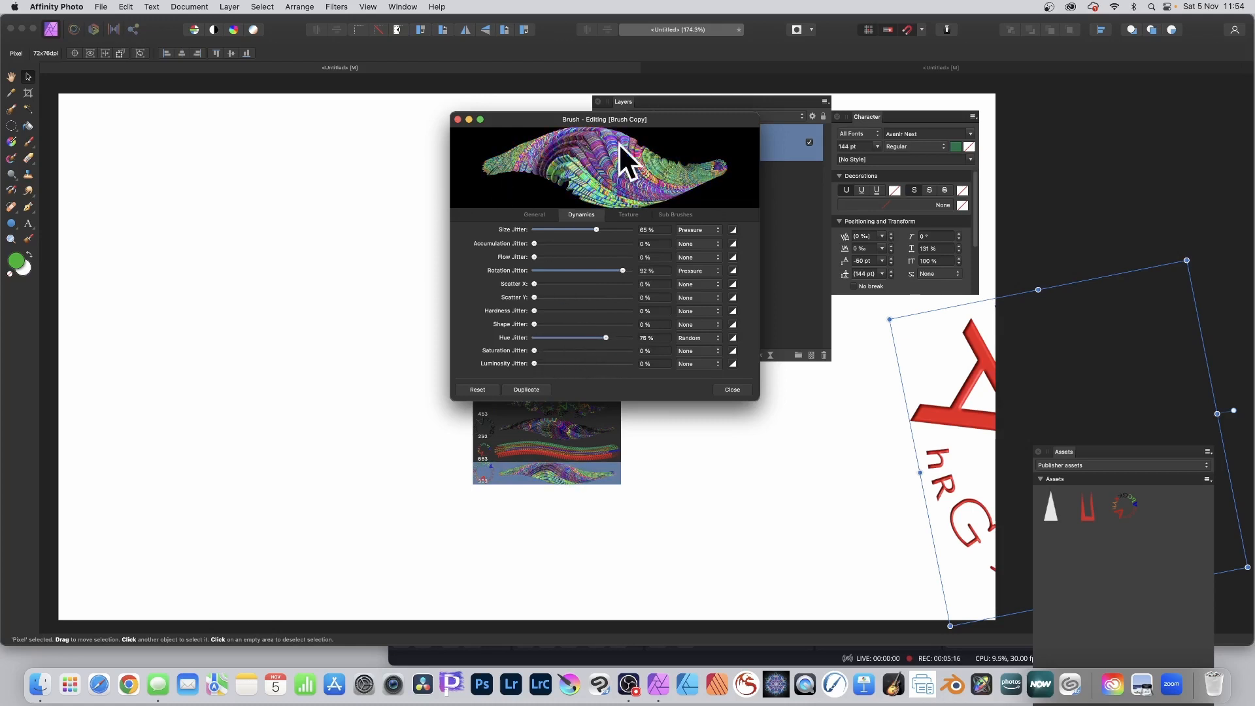
{"action": "left_click", "coordinate": [699, 340]}
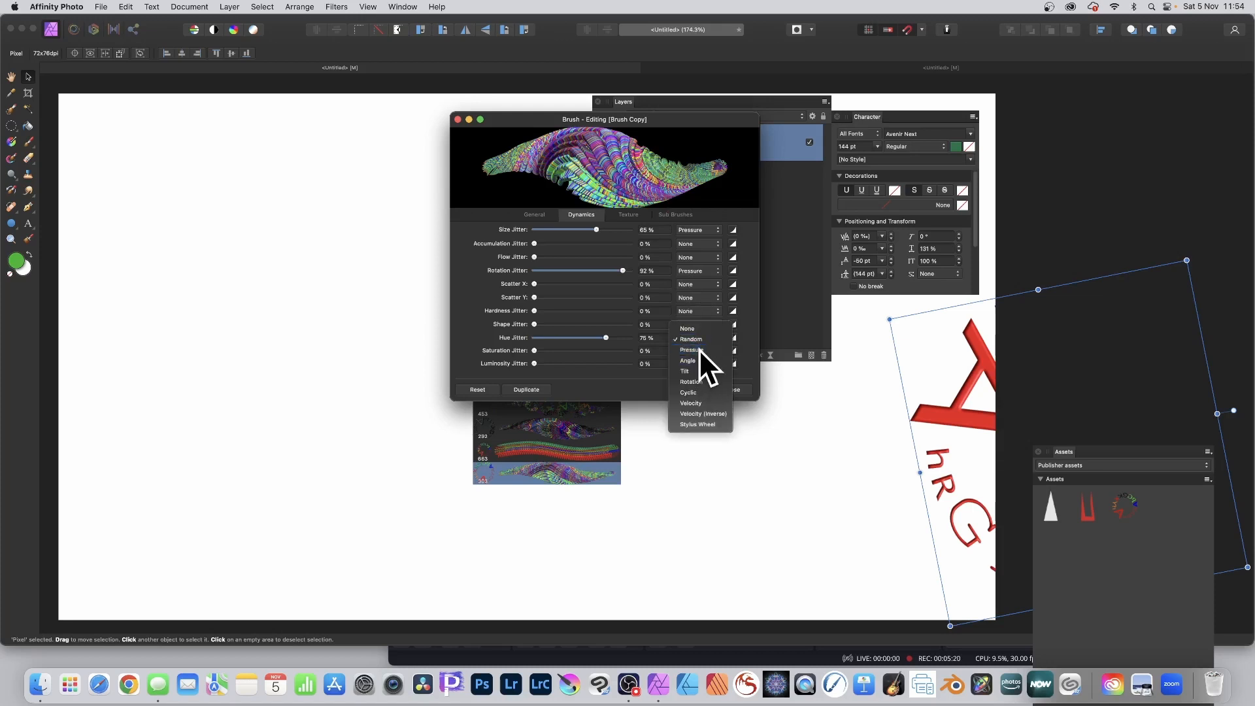
{"action": "left_click", "coordinate": [699, 349]}
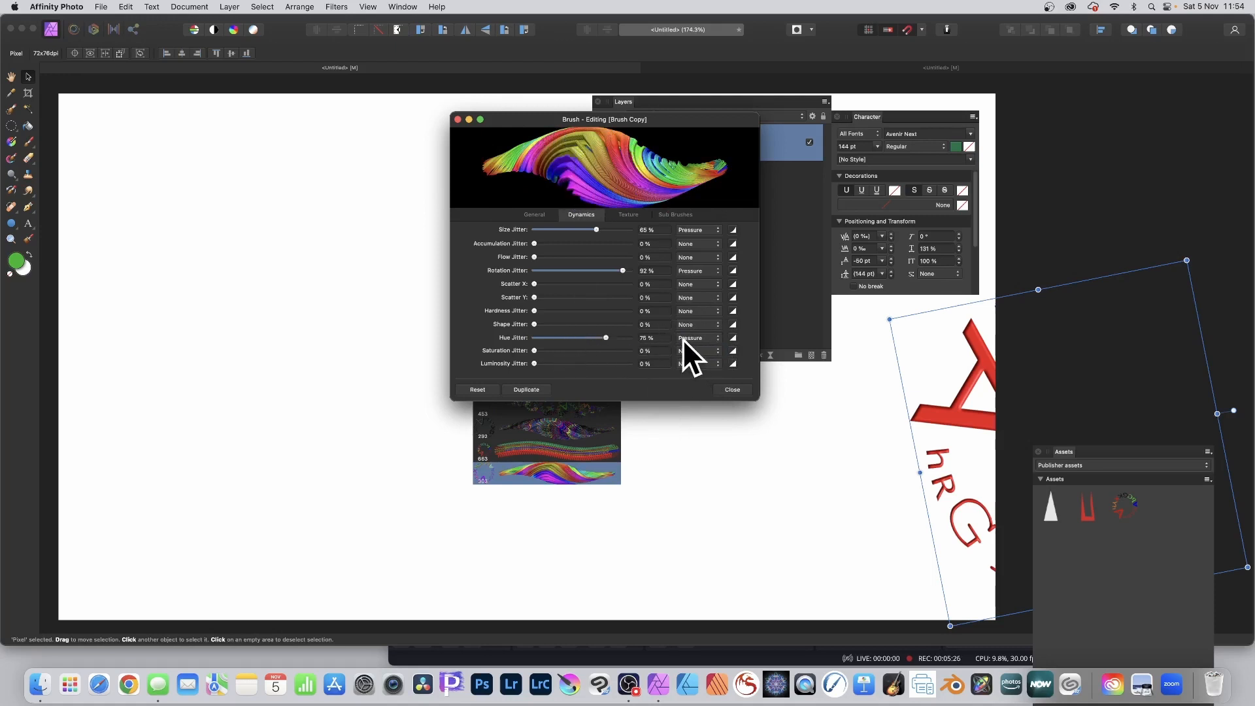
{"action": "mouse_move", "coordinate": [606, 335]}
{"action": "left_mouse_down"}
{"action": "mouse_move", "coordinate": [624, 335]}
{"action": "mouse_move", "coordinate": [558, 335]}
{"action": "mouse_move", "coordinate": [573, 334]}
{"action": "left_mouse_up"}
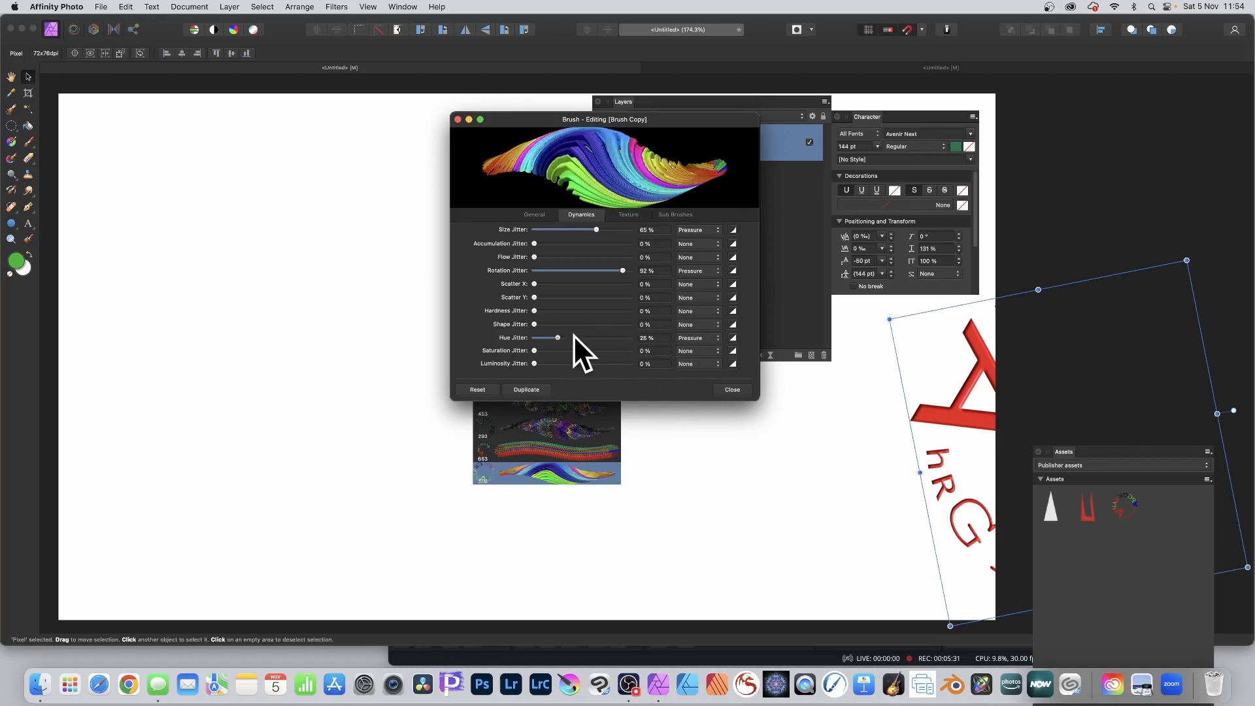
{"action": "left_click", "coordinate": [732, 390]}
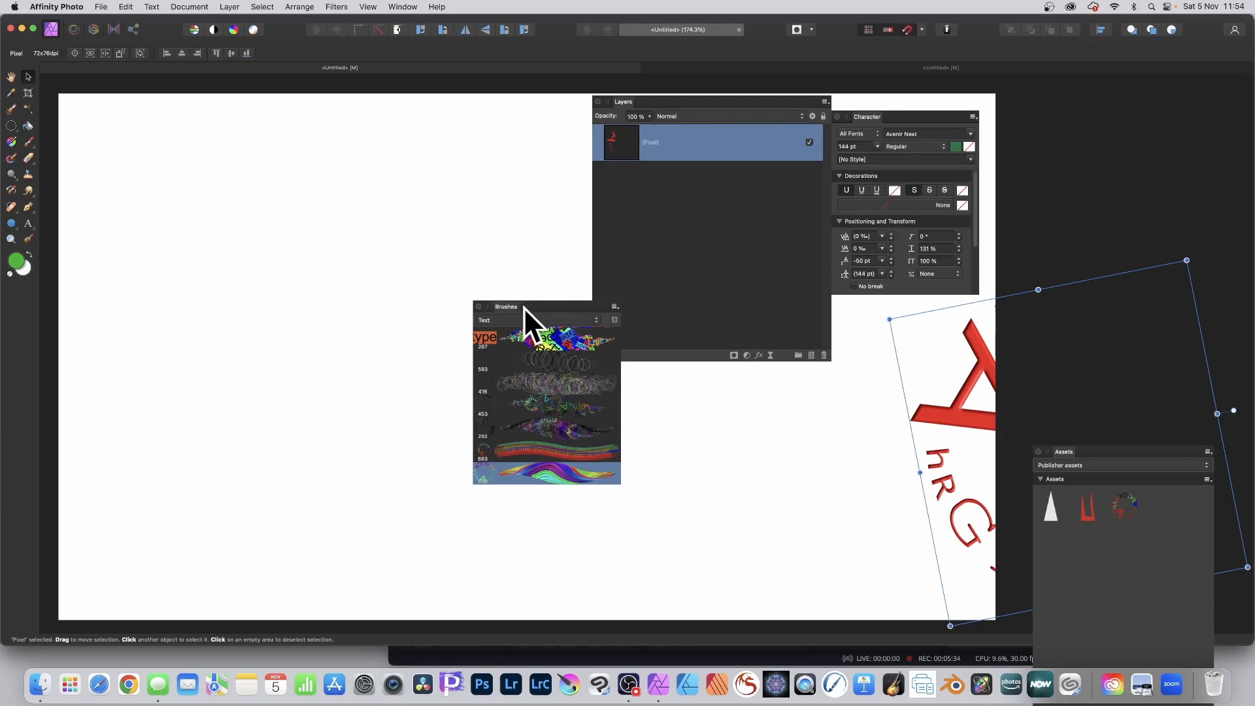
Step: Move the Brushes and Layers panels clear of the canvas and paint overlapping multicoloured strokes with the Paint Brush Tool
{"action": "left_click_drag", "start_coordinate": [524, 307], "coordinate": [774, 355]}
{"action": "left_click_drag", "start_coordinate": [634, 104], "coordinate": [1014, 108]}
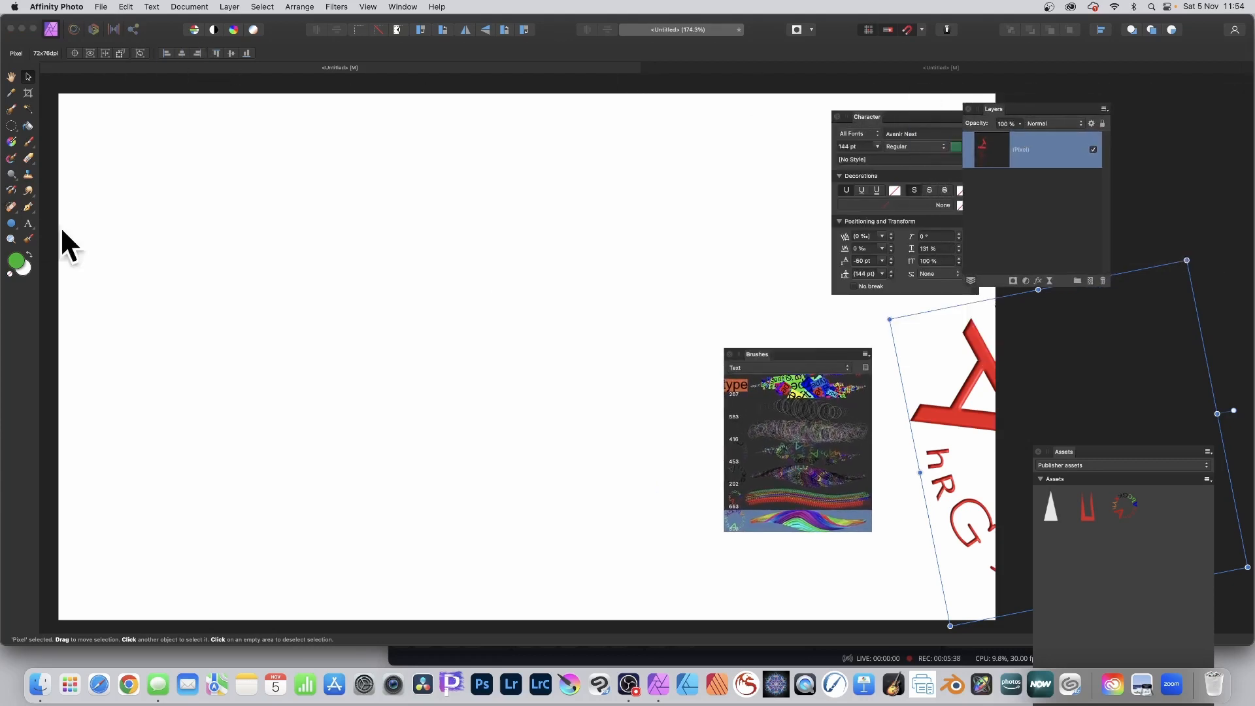
{"action": "left_click", "coordinate": [27, 142]}
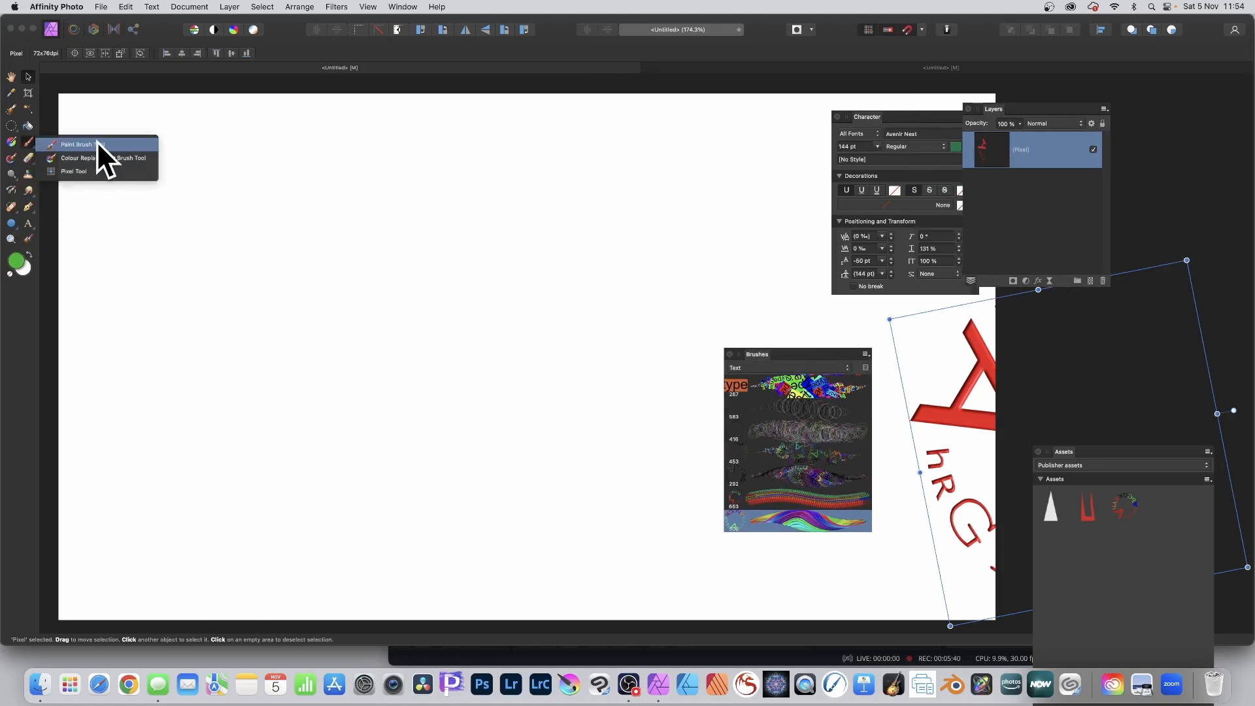
{"action": "left_click", "coordinate": [98, 145]}
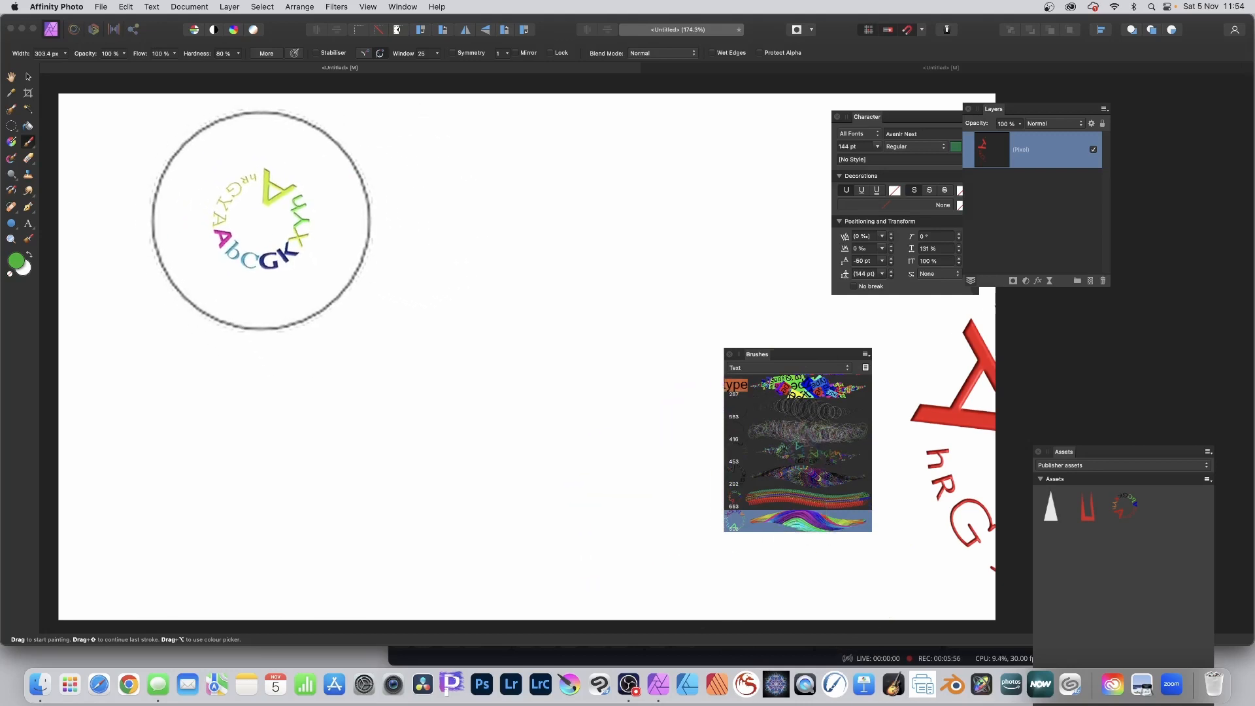
{"action": "mouse_move", "coordinate": [251, 226]}
{"action": "left_mouse_down"}
{"action": "mouse_move", "coordinate": [301, 209]}
{"action": "mouse_move", "coordinate": [349, 242]}
{"action": "mouse_move", "coordinate": [471, 217]}
{"action": "mouse_move", "coordinate": [514, 247]}
{"action": "mouse_move", "coordinate": [575, 221]}
{"action": "mouse_move", "coordinate": [679, 216]}
{"action": "mouse_move", "coordinate": [665, 253]}
{"action": "mouse_move", "coordinate": [674, 327]}
{"action": "mouse_move", "coordinate": [583, 382]}
{"action": "mouse_move", "coordinate": [532, 471]}
{"action": "mouse_move", "coordinate": [403, 432]}
{"action": "mouse_move", "coordinate": [304, 453]}
{"action": "mouse_move", "coordinate": [463, 266]}
{"action": "mouse_move", "coordinate": [588, 242]}
{"action": "mouse_move", "coordinate": [719, 302]}
{"action": "mouse_move", "coordinate": [722, 162]}
{"action": "mouse_move", "coordinate": [733, 228]}
{"action": "mouse_move", "coordinate": [564, 356]}
{"action": "mouse_move", "coordinate": [625, 124]}
{"action": "mouse_move", "coordinate": [421, 329]}
{"action": "mouse_move", "coordinate": [403, 168]}
{"action": "mouse_move", "coordinate": [236, 292]}
{"action": "mouse_move", "coordinate": [321, 166]}
{"action": "mouse_move", "coordinate": [286, 504]}
{"action": "mouse_move", "coordinate": [279, 334]}
{"action": "mouse_move", "coordinate": [533, 181]}
{"action": "mouse_move", "coordinate": [682, 203]}
{"action": "mouse_move", "coordinate": [542, 412]}
{"action": "mouse_move", "coordinate": [538, 483]}
{"action": "mouse_move", "coordinate": [509, 217]}
{"action": "mouse_move", "coordinate": [359, 223]}
{"action": "mouse_move", "coordinate": [360, 211]}
{"action": "mouse_move", "coordinate": [65, 276]}
{"action": "mouse_move", "coordinate": [330, 340]}
{"action": "mouse_move", "coordinate": [643, 379]}
{"action": "left_mouse_up"}
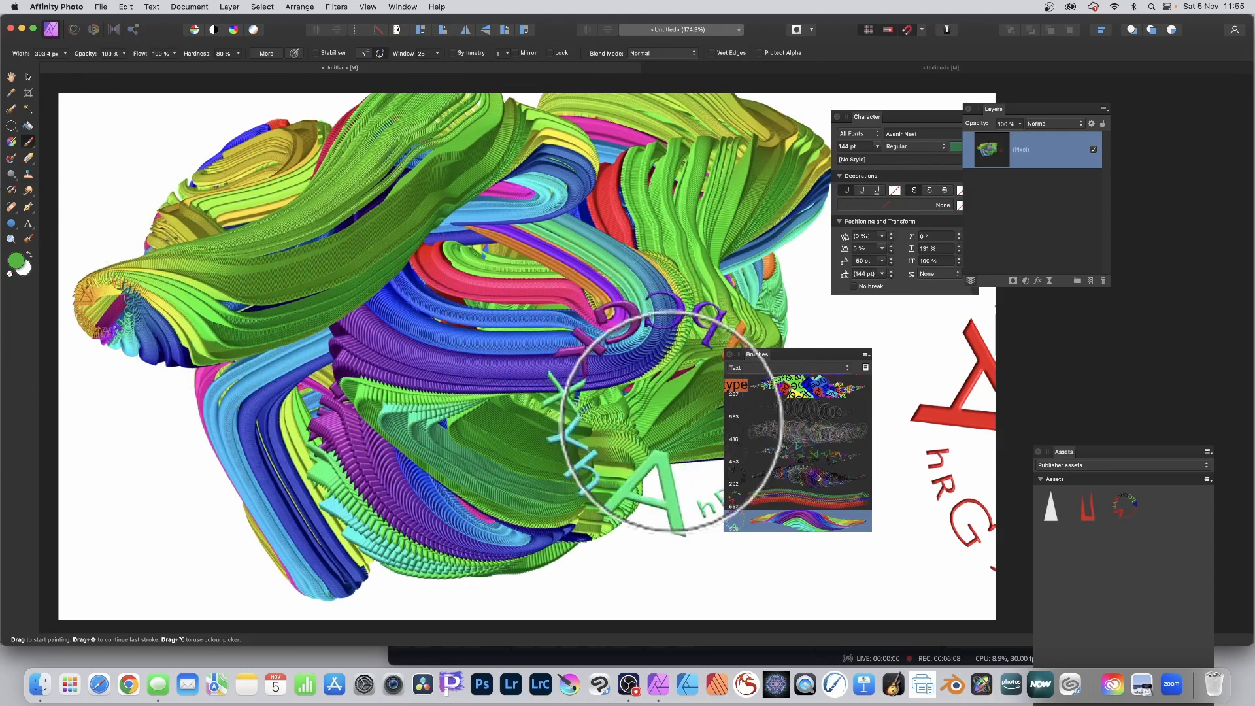
Step: Increase the brush copy's spacing to 17%
{"action": "double_click", "coordinate": [818, 520]}
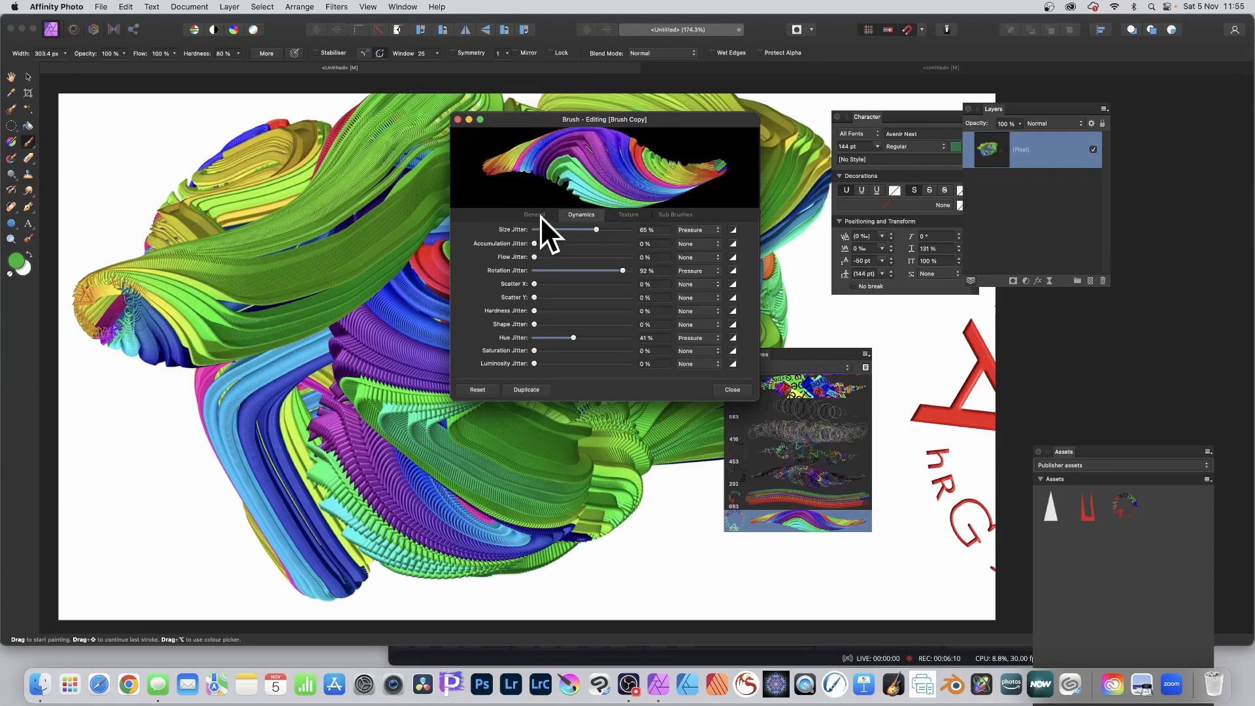
{"action": "left_click", "coordinate": [536, 215]}
{"action": "left_click_drag", "start_coordinate": [538, 271], "coordinate": [542, 271]}
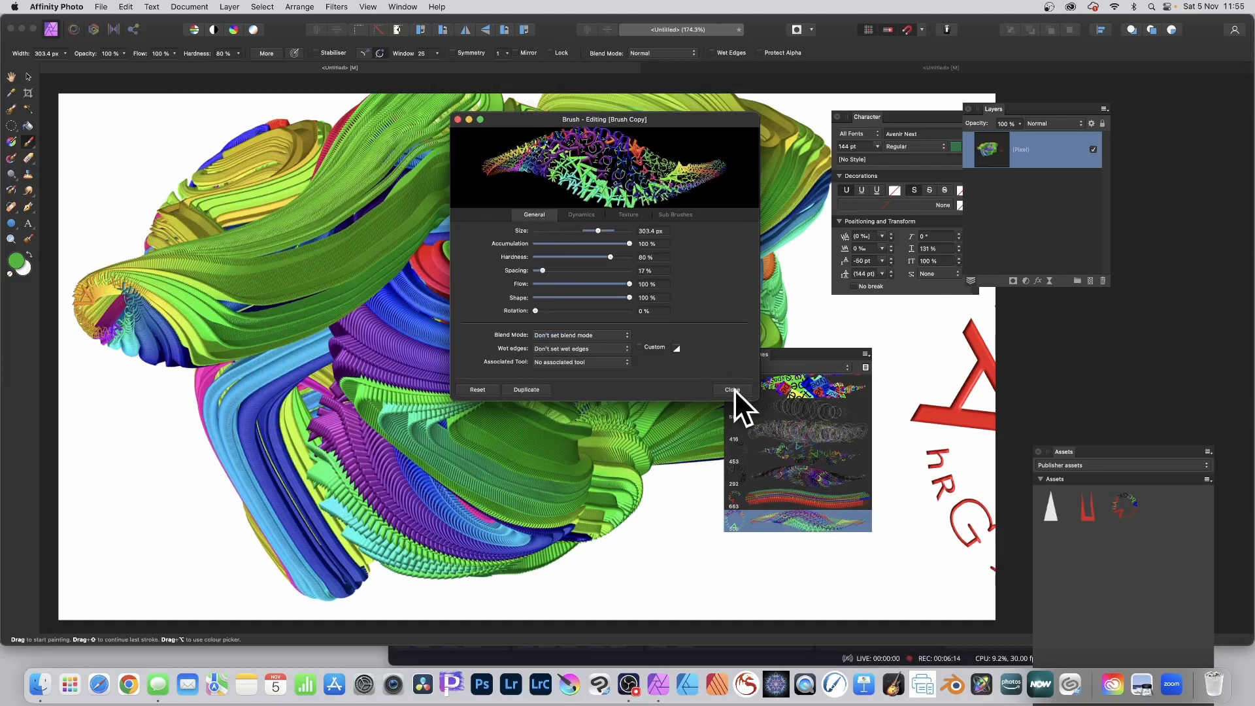
Step: Set the brush copy's Scatter X to 196% and Scatter Y to 277%, both controlled by Pressure
{"action": "left_click", "coordinate": [582, 215]}
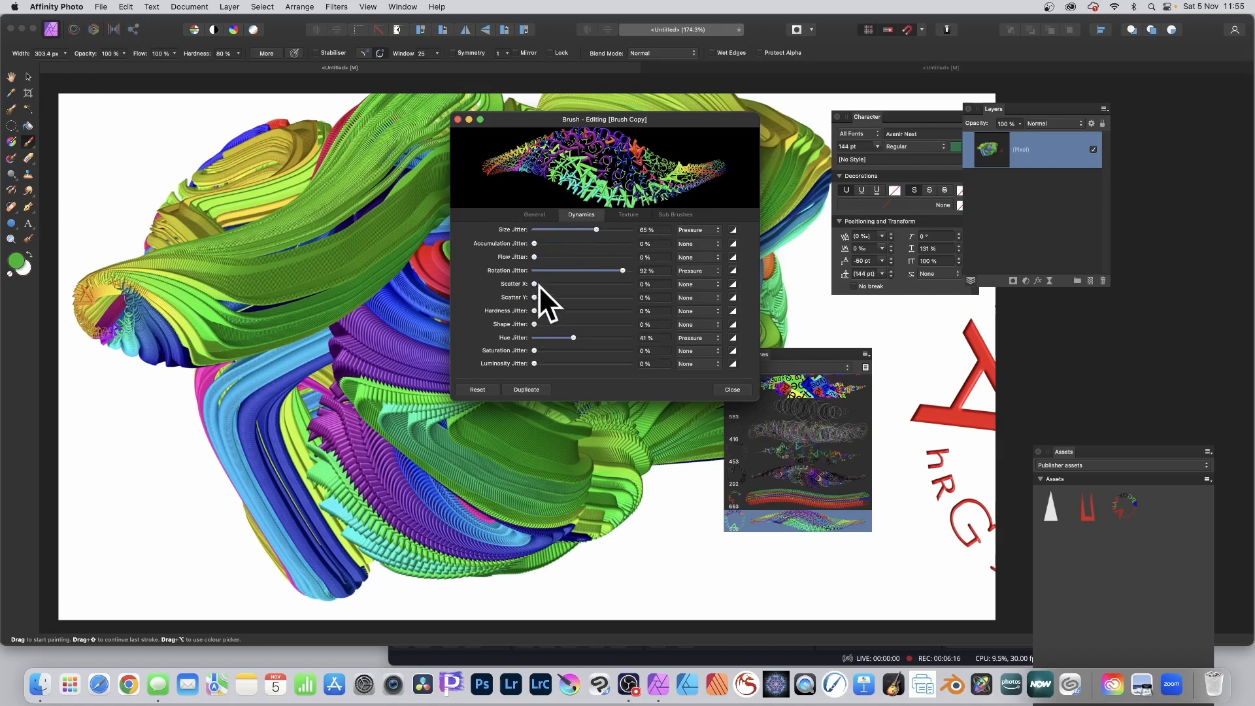
{"action": "left_click_drag", "start_coordinate": [538, 285], "coordinate": [581, 282]}
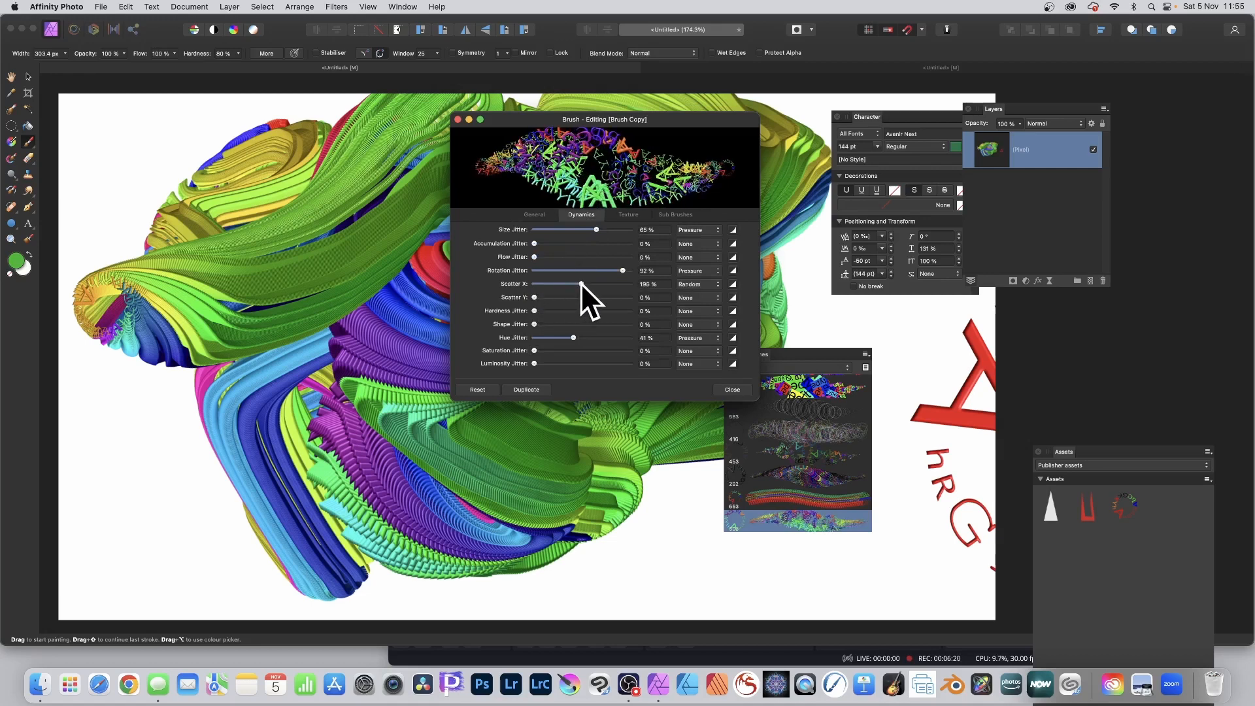
{"action": "left_click", "coordinate": [692, 284]}
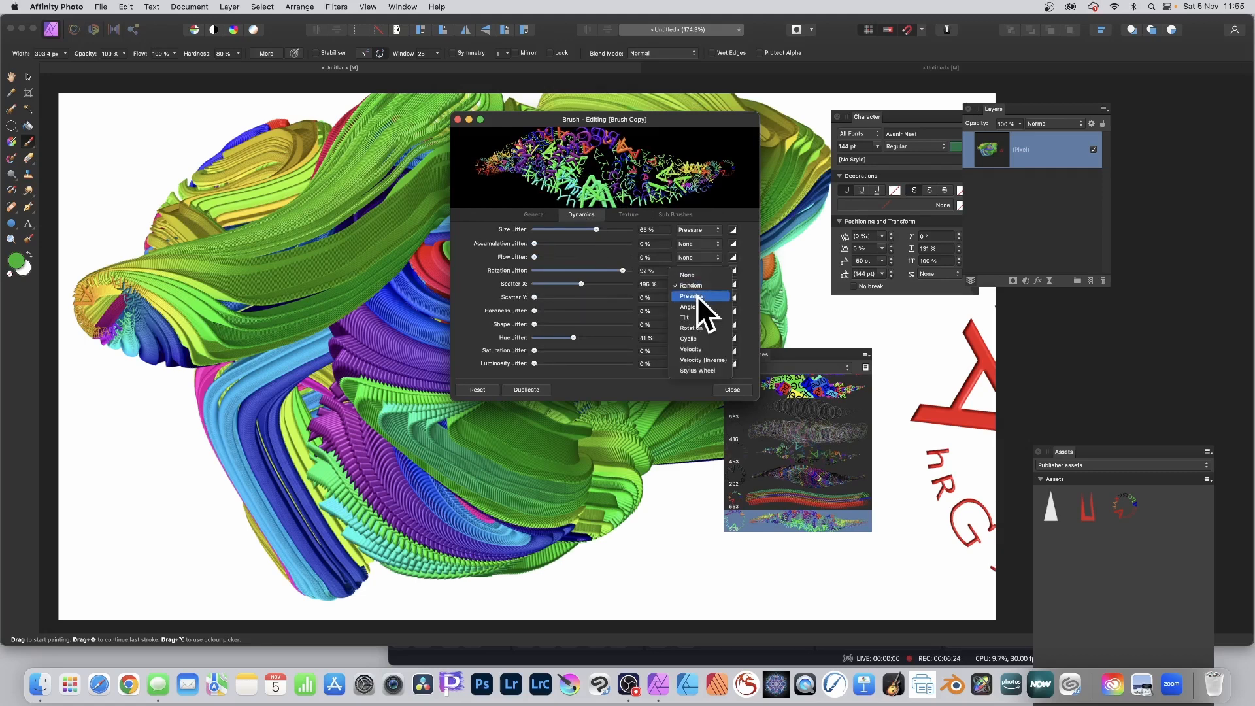
{"action": "left_click", "coordinate": [697, 295]}
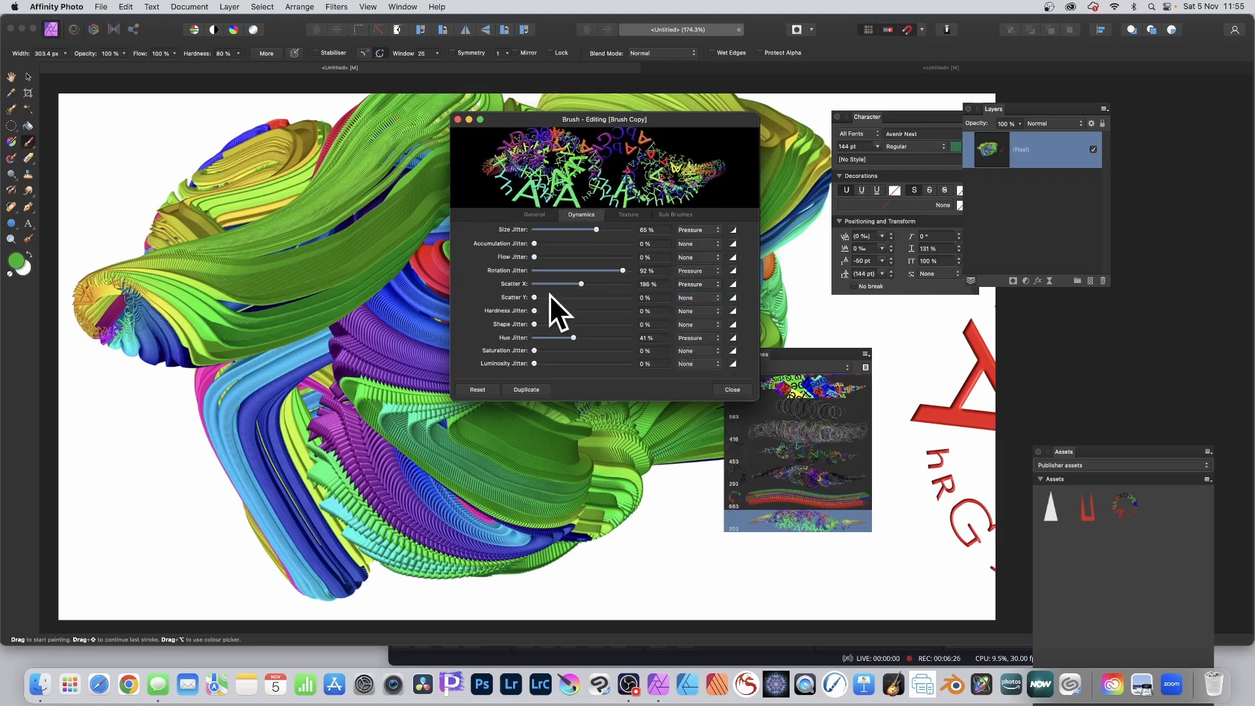
{"action": "left_click_drag", "start_coordinate": [552, 298], "coordinate": [601, 297]}
{"action": "left_click", "coordinate": [686, 298]}
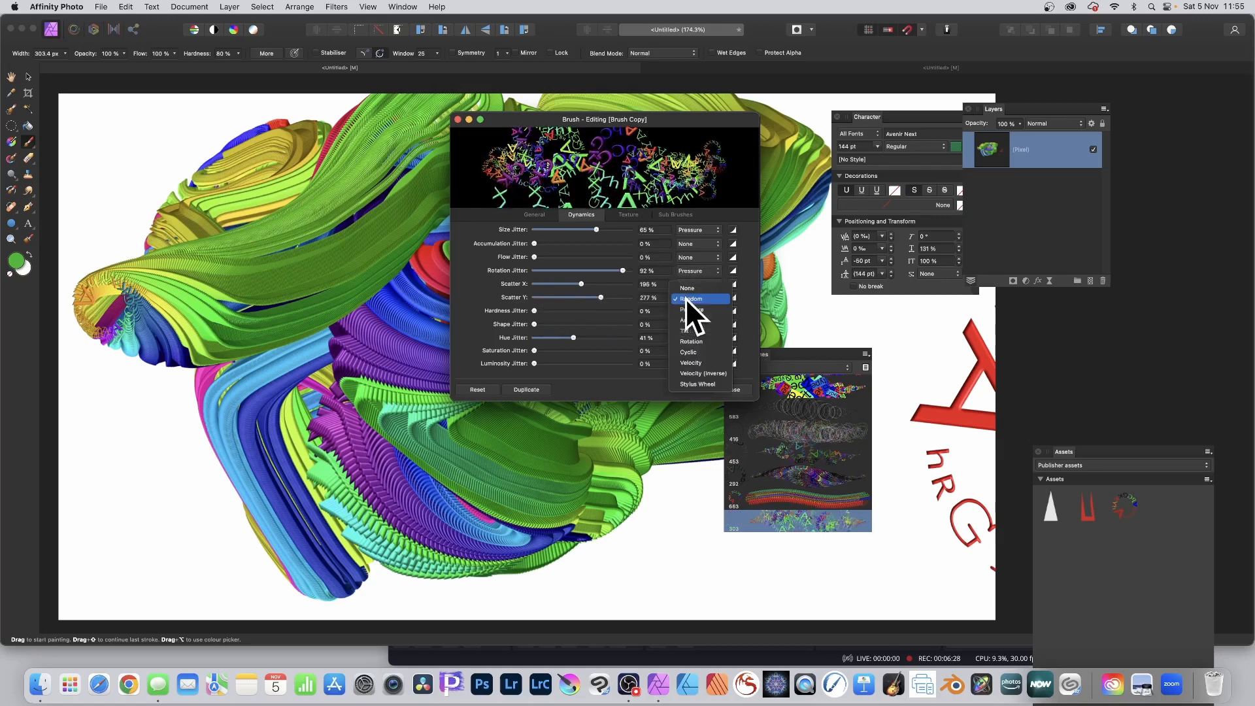
{"action": "left_click", "coordinate": [693, 309]}
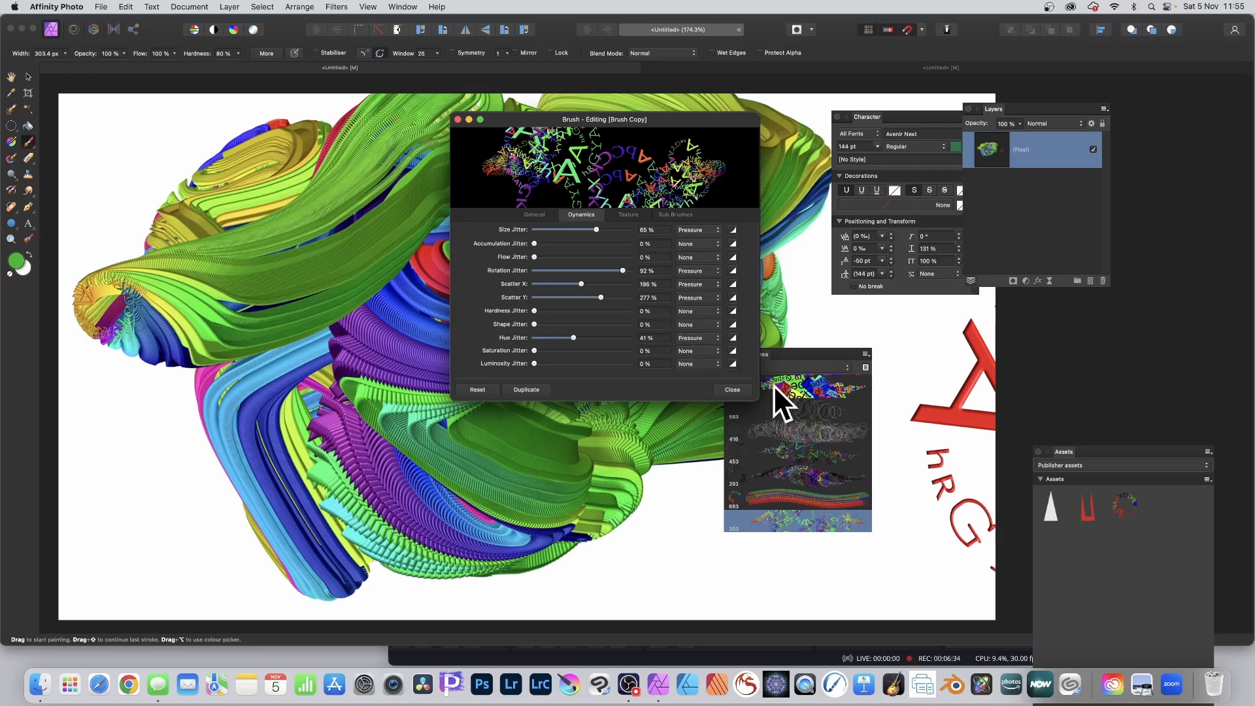
{"action": "left_click", "coordinate": [739, 390]}
Step: Try covering the canvas with scattered lettering strokes and undo all the painted strokes
{"action": "mouse_move", "coordinate": [336, 177]}
{"action": "left_mouse_down"}
{"action": "mouse_move", "coordinate": [416, 299]}
{"action": "mouse_move", "coordinate": [319, 263]}
{"action": "mouse_move", "coordinate": [354, 232]}
{"action": "mouse_move", "coordinate": [463, 218]}
{"action": "mouse_move", "coordinate": [791, 241]}
{"action": "mouse_move", "coordinate": [676, 377]}
{"action": "mouse_move", "coordinate": [528, 492]}
{"action": "mouse_move", "coordinate": [363, 264]}
{"action": "mouse_move", "coordinate": [383, 444]}
{"action": "mouse_move", "coordinate": [405, 347]}
{"action": "mouse_move", "coordinate": [496, 259]}
{"action": "mouse_move", "coordinate": [412, 315]}
{"action": "mouse_move", "coordinate": [365, 320]}
{"action": "mouse_move", "coordinate": [433, 292]}
{"action": "mouse_move", "coordinate": [409, 316]}
{"action": "mouse_move", "coordinate": [400, 283]}
{"action": "mouse_move", "coordinate": [401, 312]}
{"action": "mouse_move", "coordinate": [424, 279]}
{"action": "mouse_move", "coordinate": [436, 295]}
{"action": "mouse_move", "coordinate": [409, 309]}
{"action": "mouse_move", "coordinate": [374, 291]}
{"action": "mouse_move", "coordinate": [411, 321]}
{"action": "mouse_move", "coordinate": [407, 351]}
{"action": "mouse_move", "coordinate": [375, 341]}
{"action": "mouse_move", "coordinate": [434, 350]}
{"action": "mouse_move", "coordinate": [481, 314]}
{"action": "mouse_move", "coordinate": [428, 321]}
{"action": "mouse_move", "coordinate": [424, 305]}
{"action": "mouse_move", "coordinate": [471, 375]}
{"action": "mouse_move", "coordinate": [378, 359]}
{"action": "mouse_move", "coordinate": [427, 341]}
{"action": "mouse_move", "coordinate": [428, 313]}
{"action": "mouse_move", "coordinate": [568, 238]}
{"action": "mouse_move", "coordinate": [685, 201]}
{"action": "mouse_move", "coordinate": [837, 134]}
{"action": "left_mouse_up"}
{"action": "mouse_move", "coordinate": [1058, 395]}
{"action": "left_mouse_down"}
{"action": "mouse_move", "coordinate": [813, 340]}
{"action": "mouse_move", "coordinate": [543, 394]}
{"action": "mouse_move", "coordinate": [338, 365]}
{"action": "mouse_move", "coordinate": [278, 223]}
{"action": "mouse_move", "coordinate": [184, 273]}
{"action": "mouse_move", "coordinate": [242, 303]}
{"action": "mouse_move", "coordinate": [407, 215]}
{"action": "mouse_move", "coordinate": [602, 324]}
{"action": "mouse_move", "coordinate": [573, 241]}
{"action": "mouse_move", "coordinate": [795, 377]}
{"action": "mouse_move", "coordinate": [701, 480]}
{"action": "mouse_move", "coordinate": [479, 527]}
{"action": "mouse_move", "coordinate": [588, 238]}
{"action": "mouse_move", "coordinate": [284, 228]}
{"action": "mouse_move", "coordinate": [194, 287]}
{"action": "left_mouse_up"}
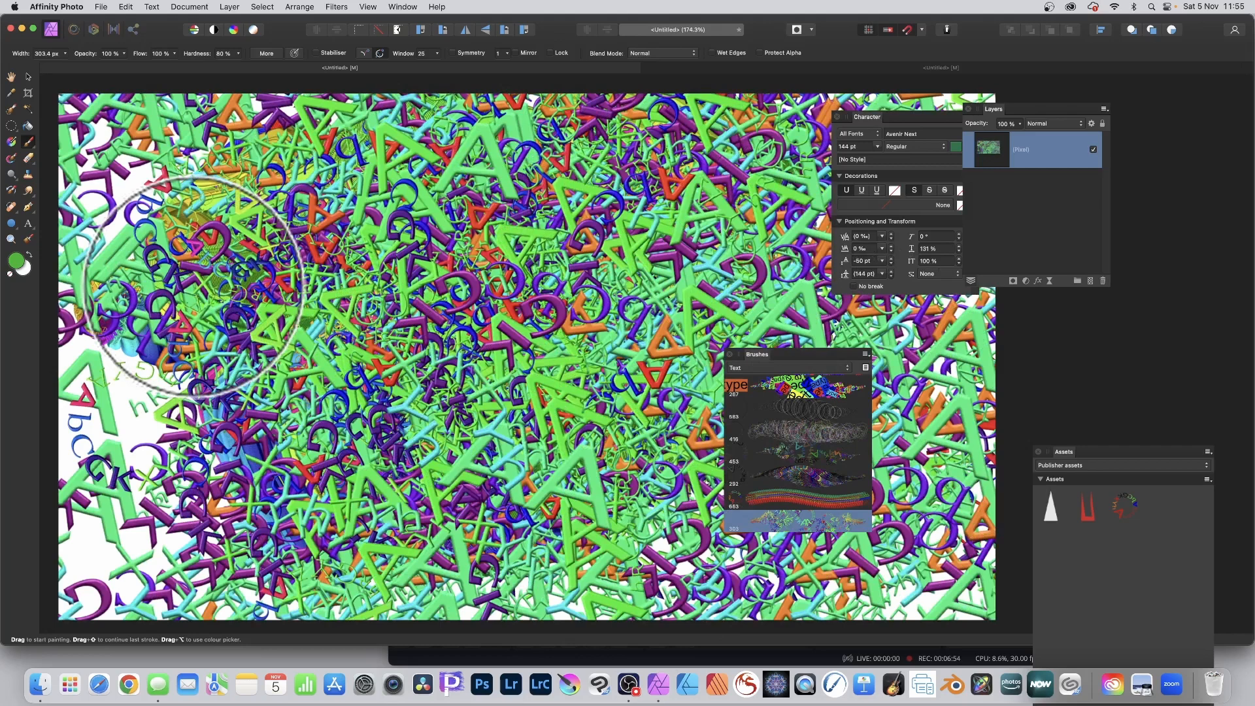
{"action": "key", "text": "super+z"}
{"action": "left_click", "coordinate": [194, 286]}
{"action": "key", "text": "super+z"}
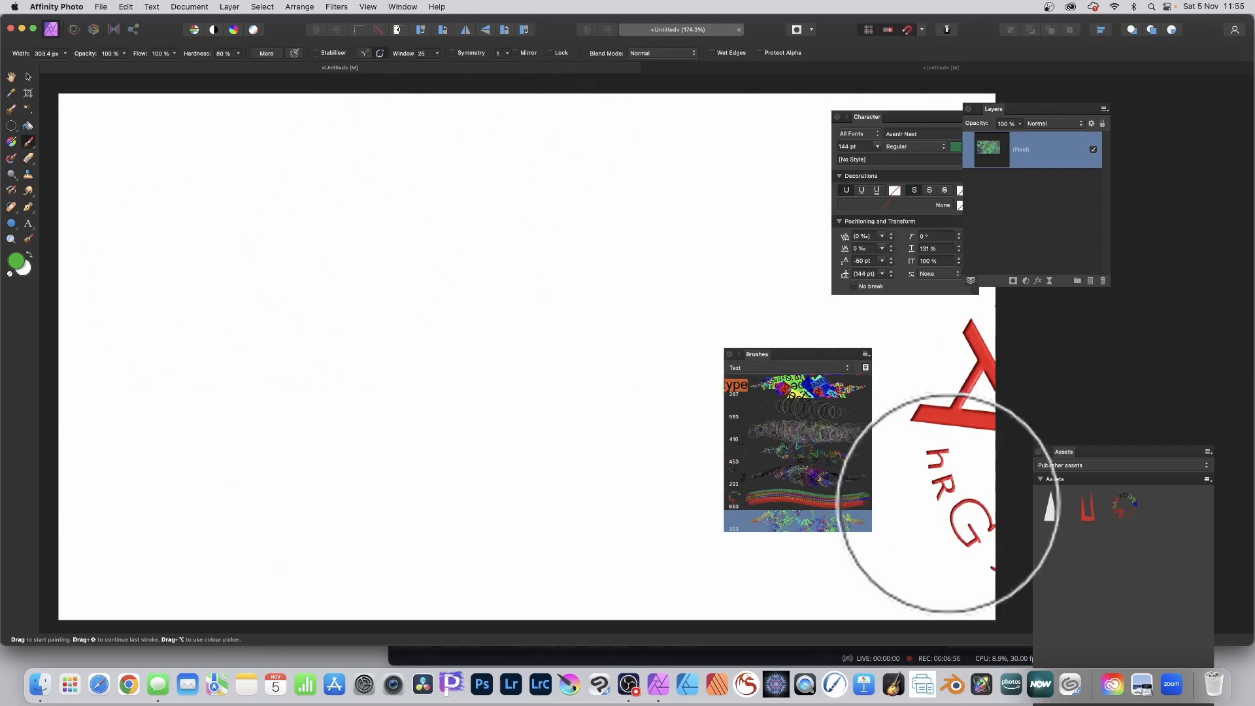
Step: Reduce the brush copy's hue jitter to 0% so it paints in the original text colours
{"action": "double_click", "coordinate": [779, 520]}
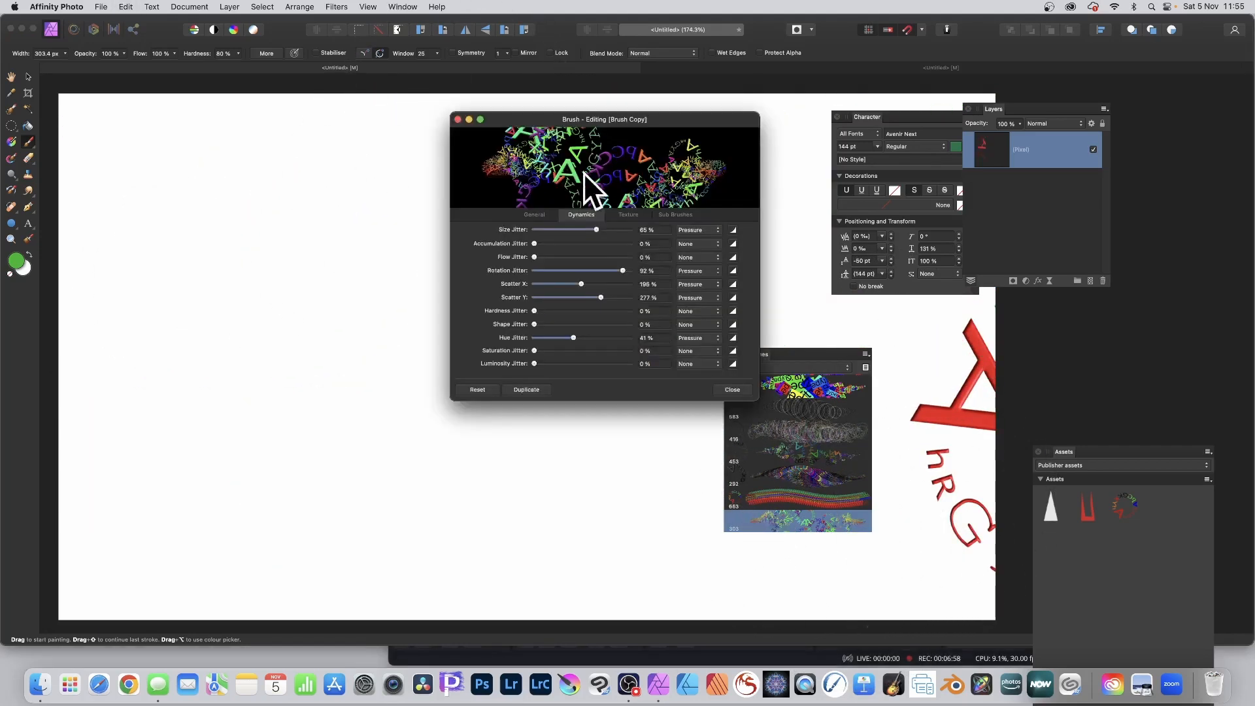
{"action": "left_click_drag", "start_coordinate": [579, 339], "coordinate": [584, 337]}
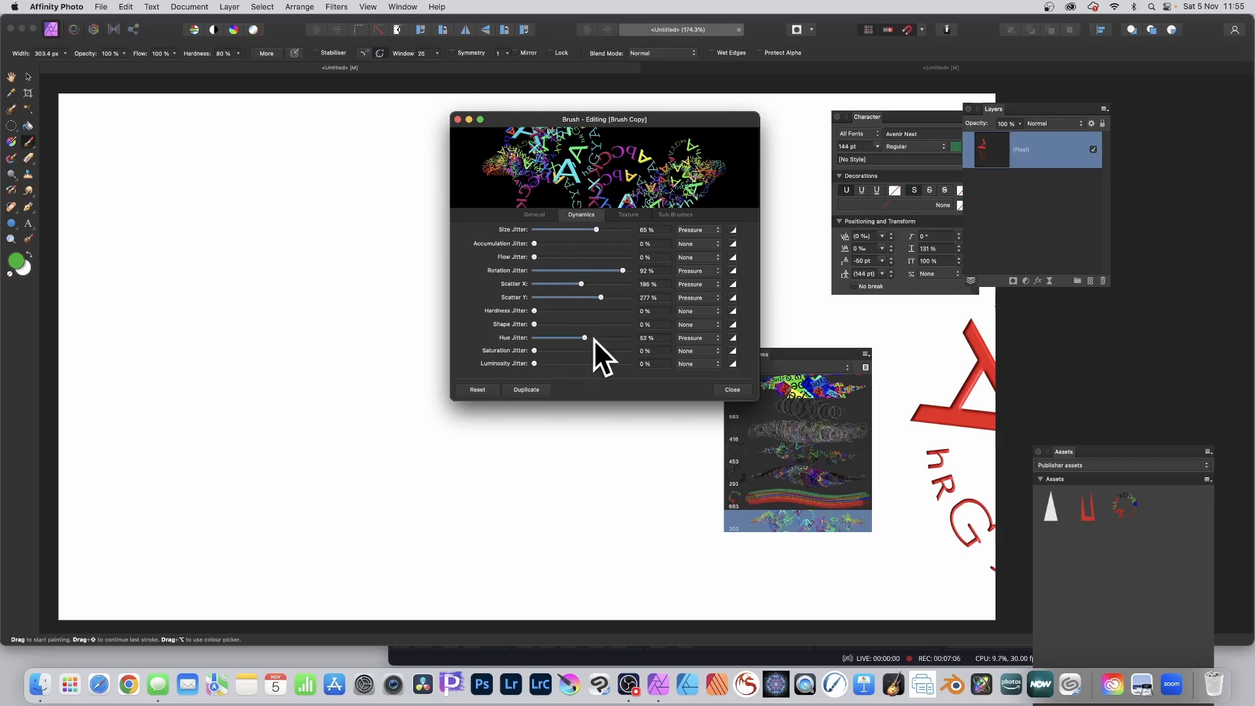
{"action": "left_click_drag", "start_coordinate": [580, 337], "coordinate": [521, 333]}
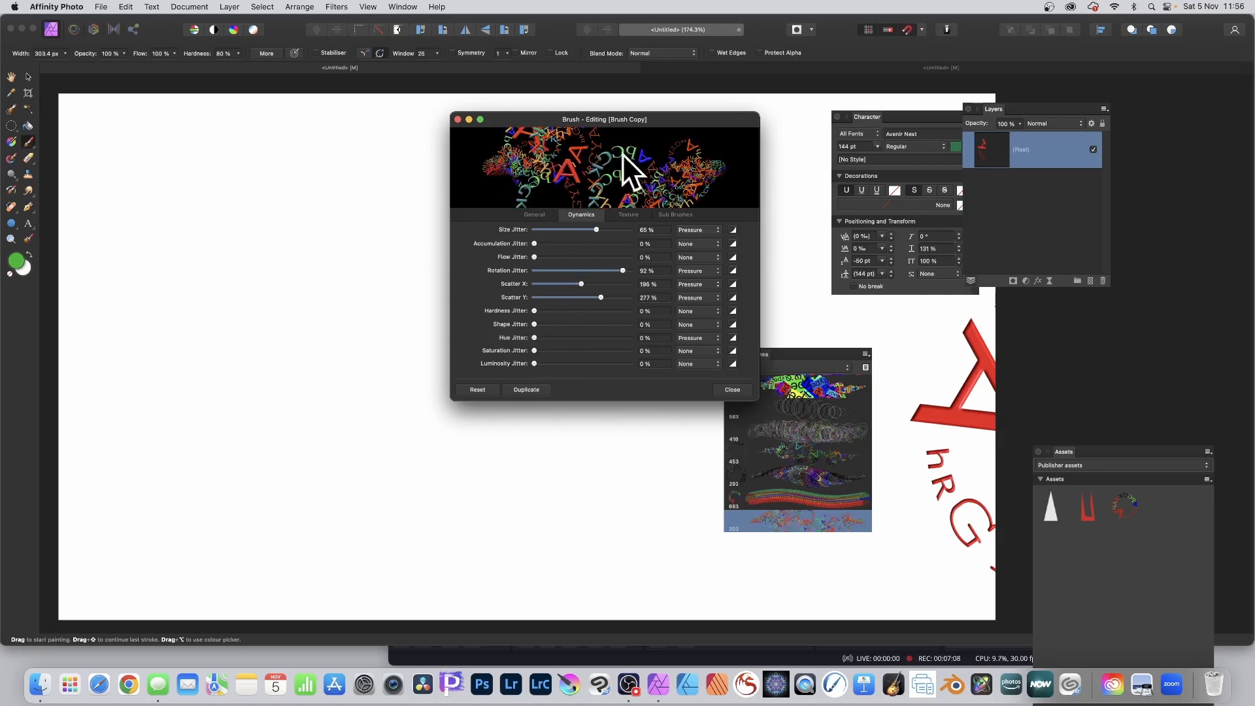
{"action": "left_click", "coordinate": [732, 389]}
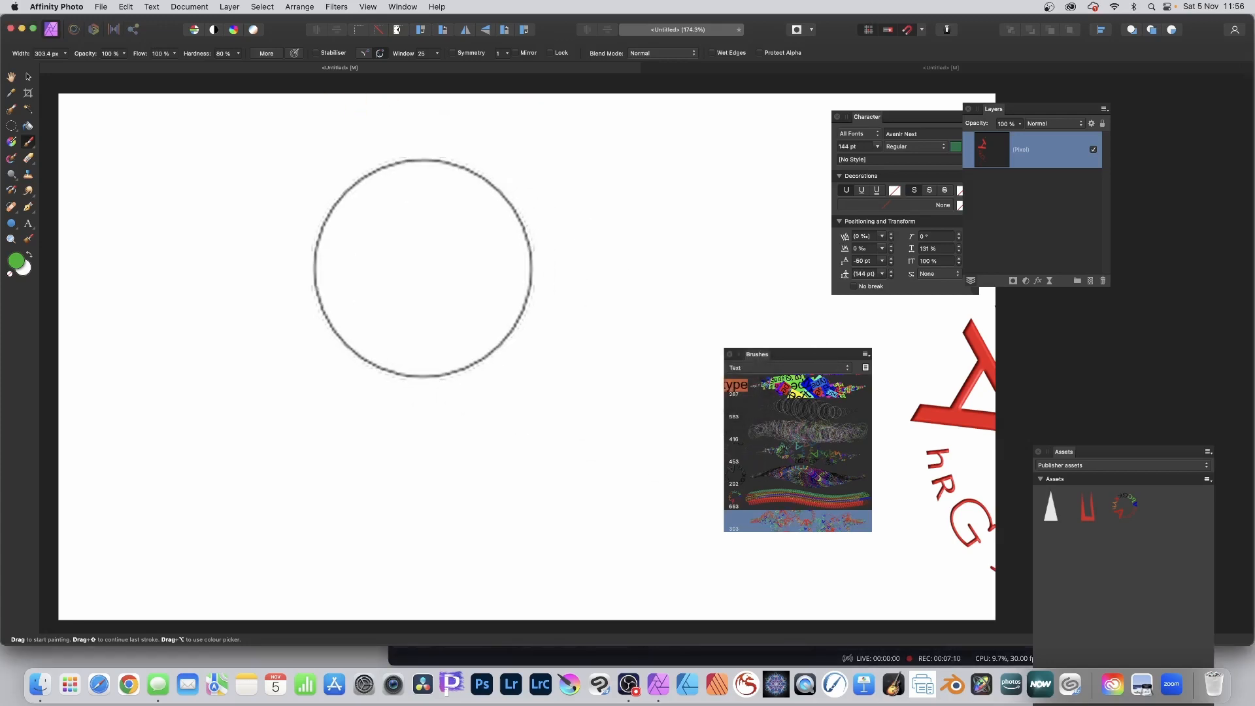
Step: Undo a first dab and paint a wavy lettering stroke across the upper half of the canvas
{"action": "left_click", "coordinate": [363, 268]}
{"action": "key", "text": "super+z"}
{"action": "mouse_move", "coordinate": [257, 314]}
{"action": "left_mouse_down"}
{"action": "mouse_move", "coordinate": [310, 319]}
{"action": "mouse_move", "coordinate": [352, 278]}
{"action": "mouse_move", "coordinate": [483, 264]}
{"action": "mouse_move", "coordinate": [636, 266]}
{"action": "mouse_move", "coordinate": [669, 245]}
{"action": "mouse_move", "coordinate": [683, 278]}
{"action": "left_mouse_up"}
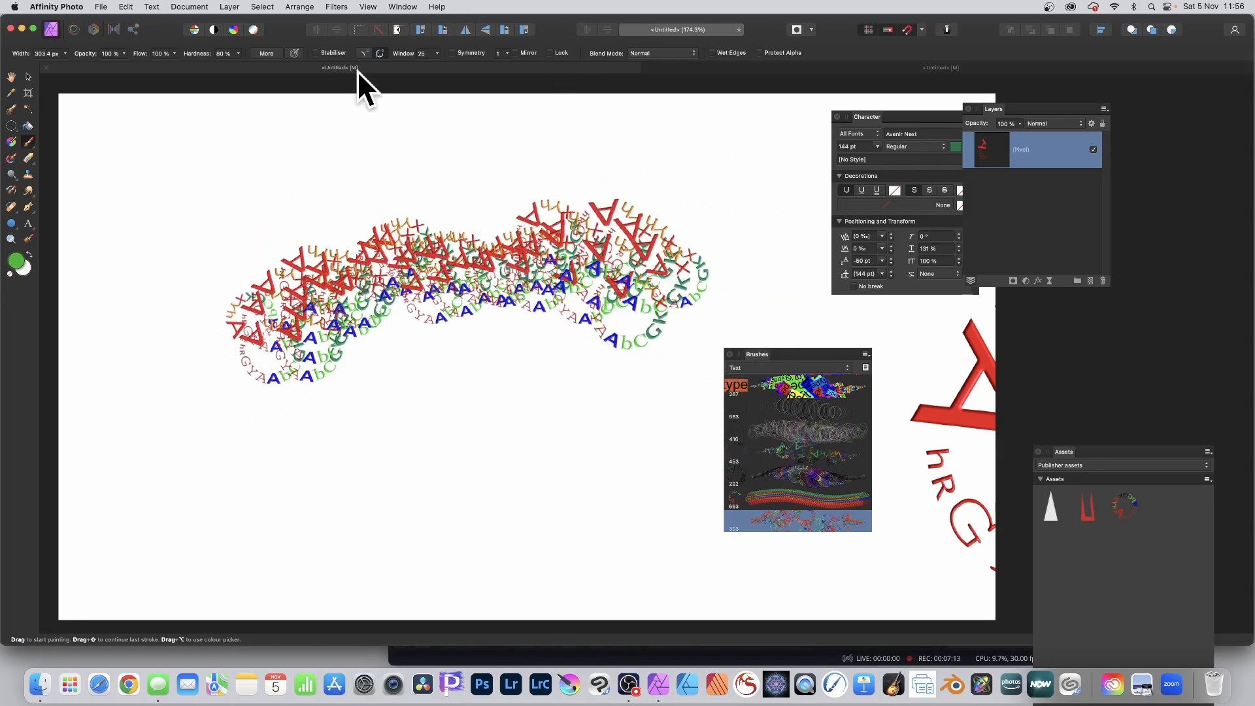
Step: Try moving the layer that holds the stroke and the ring image, and clear that layer from the canvas
{"action": "left_click", "coordinate": [28, 76]}
{"action": "left_click_drag", "start_coordinate": [545, 266], "coordinate": [449, 229]}
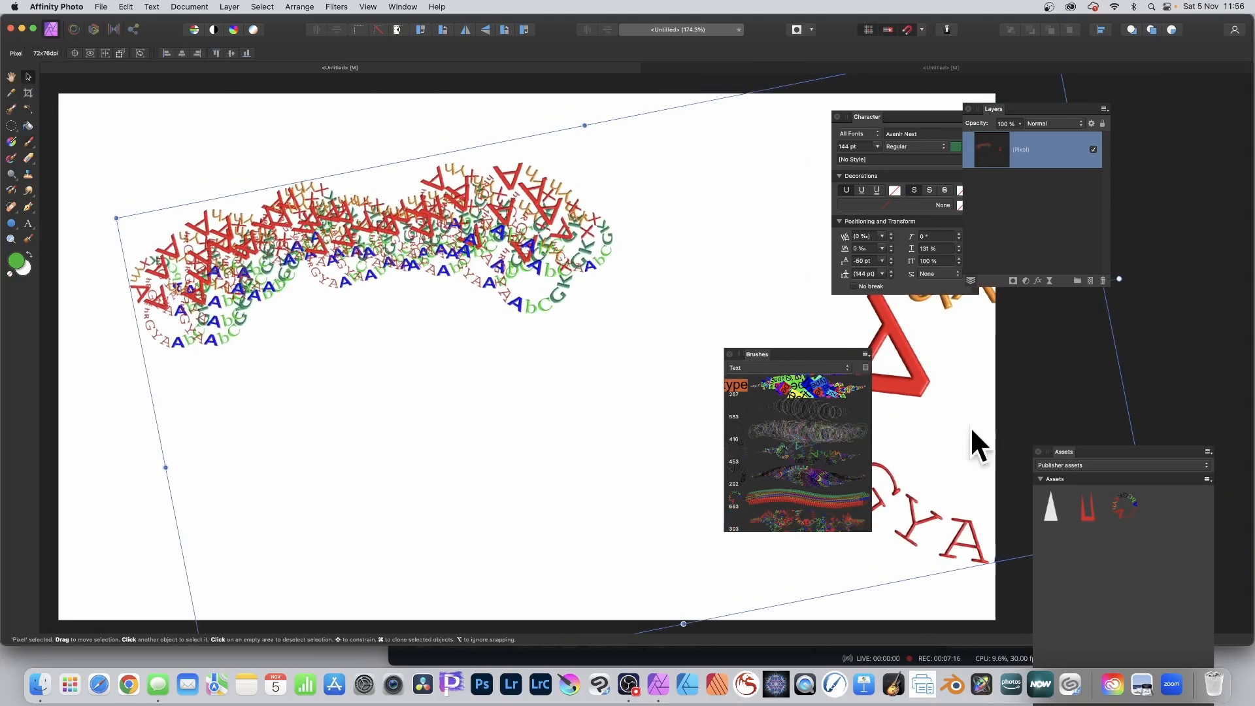
{"action": "key", "text": "super+z"}
{"action": "key", "text": "super+z"}
{"action": "key", "text": "super+z"}
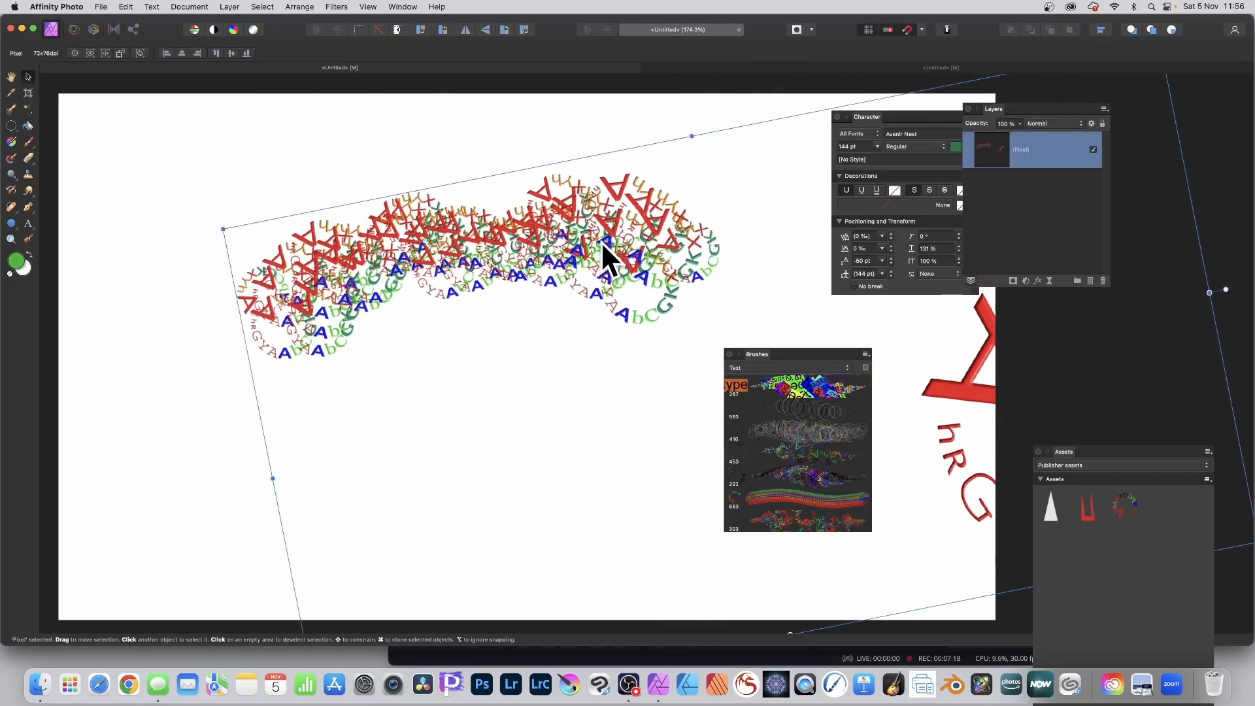
Step: Paint a new wavy lettering stroke across the upper half of the empty page and move it slightly left
{"action": "left_click", "coordinate": [30, 141]}
{"action": "mouse_move", "coordinate": [208, 287]}
{"action": "left_mouse_down"}
{"action": "mouse_move", "coordinate": [240, 266]}
{"action": "mouse_move", "coordinate": [296, 281]}
{"action": "mouse_move", "coordinate": [379, 253]}
{"action": "mouse_move", "coordinate": [488, 263]}
{"action": "mouse_move", "coordinate": [579, 242]}
{"action": "mouse_move", "coordinate": [745, 252]}
{"action": "left_mouse_up"}
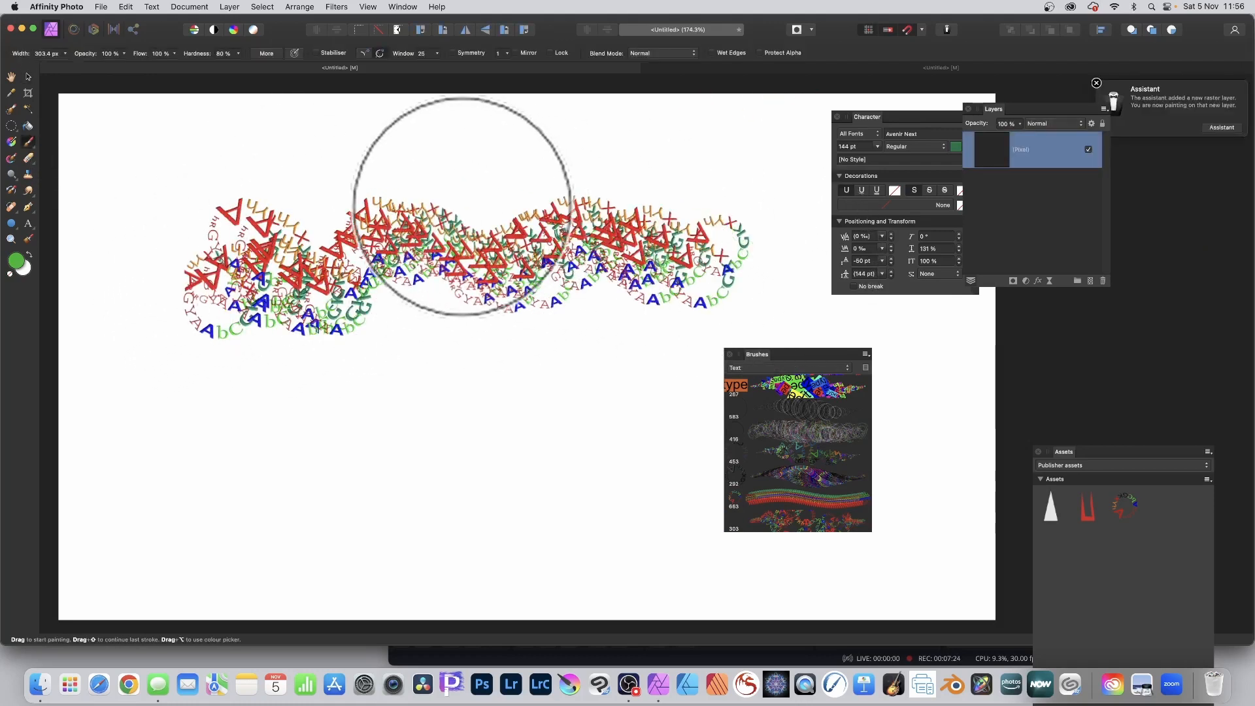
{"action": "left_click", "coordinate": [27, 76]}
{"action": "mouse_move", "coordinate": [400, 245]}
{"action": "left_mouse_down"}
{"action": "mouse_move", "coordinate": [406, 270]}
{"action": "mouse_move", "coordinate": [478, 315]}
{"action": "left_mouse_up"}
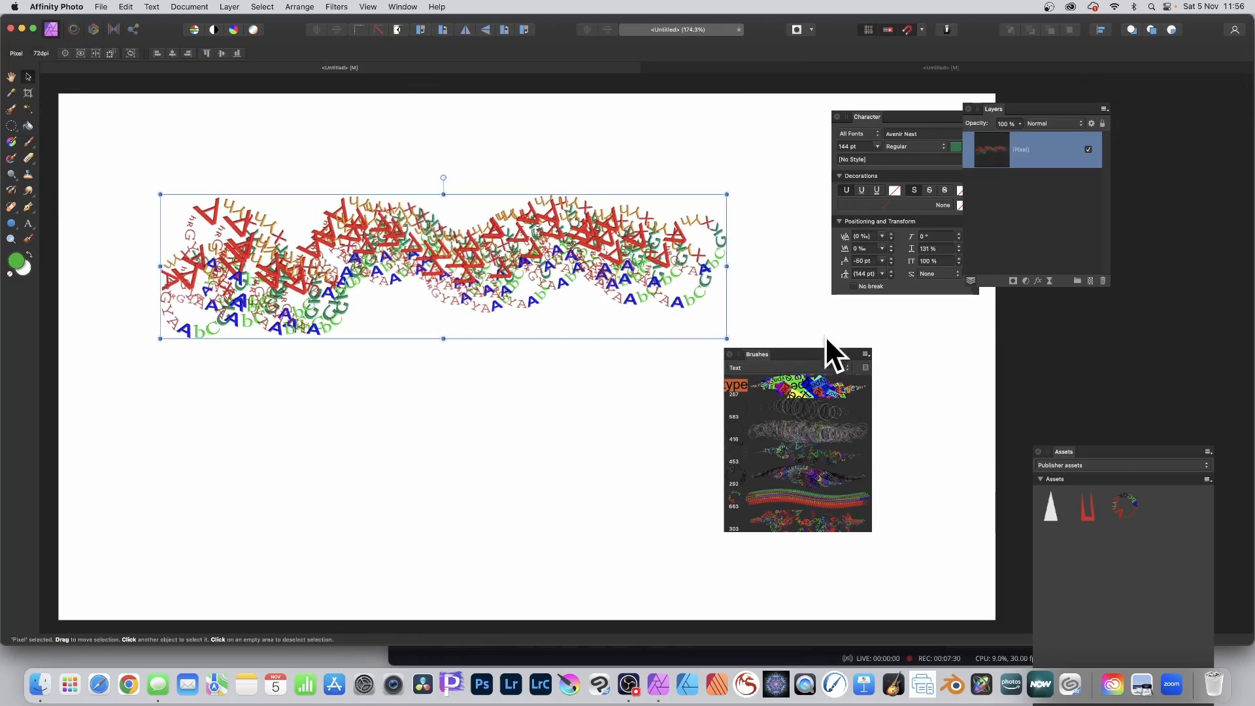
Step: Create a new brush from the selected lettering stroke in the Text category and delete the stroke from the canvas
{"action": "left_click", "coordinate": [865, 354]}
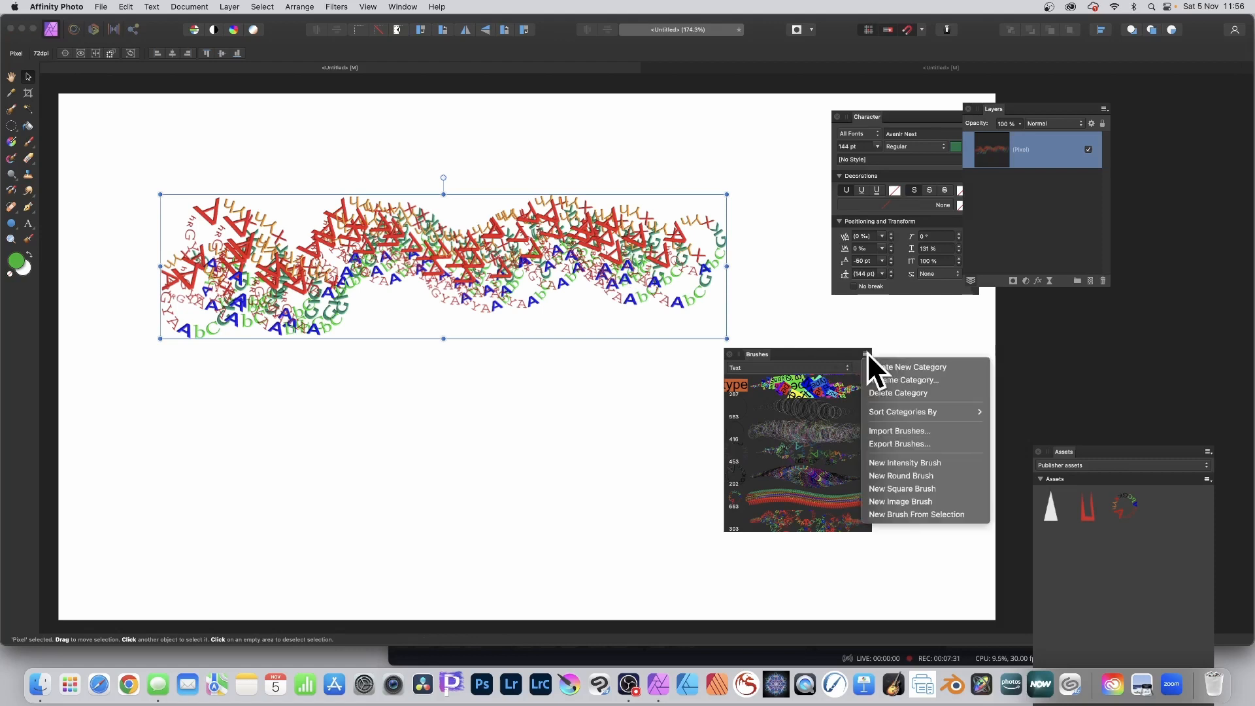
{"action": "left_click", "coordinate": [911, 514]}
{"action": "scroll", "coordinate": [853, 488], "scroll_direction": "down", "scroll_amount": 3}
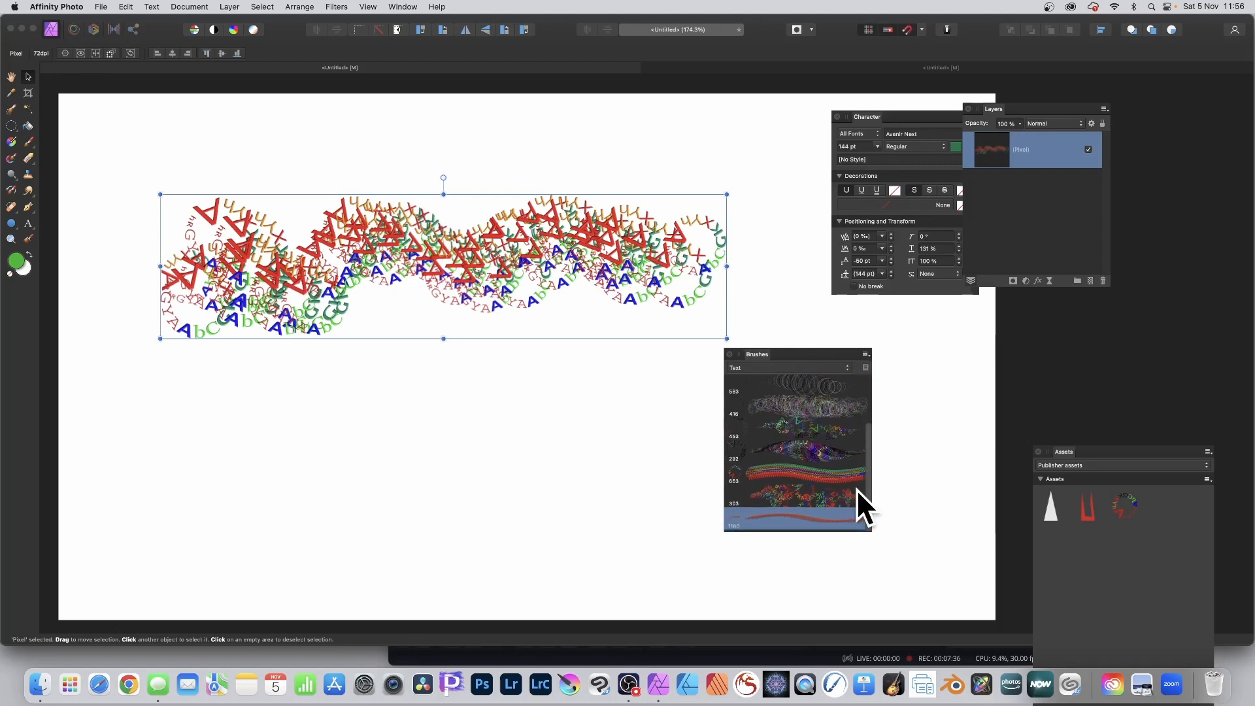
{"action": "key", "text": "Delete"}
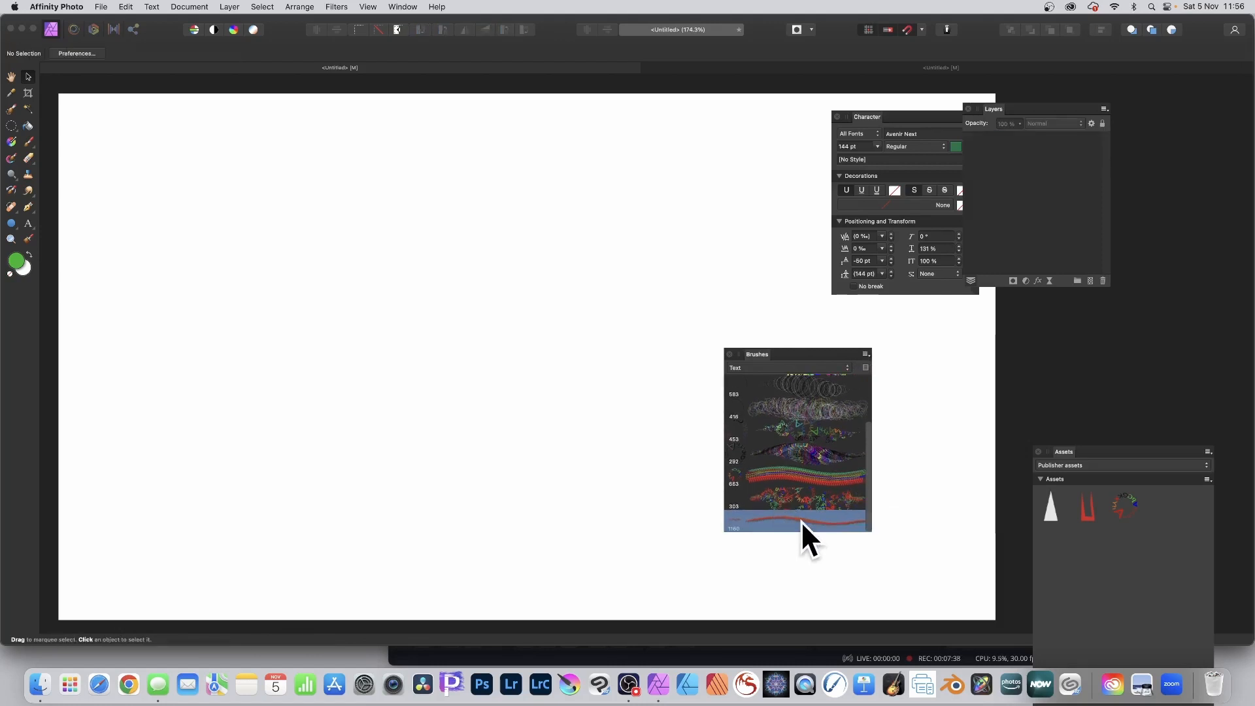
Step: Set the new image brush's size jitter to 57% and show its texture settings after checking its sub-brush settings
{"action": "double_click", "coordinate": [801, 520]}
{"action": "left_click_drag", "start_coordinate": [539, 233], "coordinate": [589, 229]}
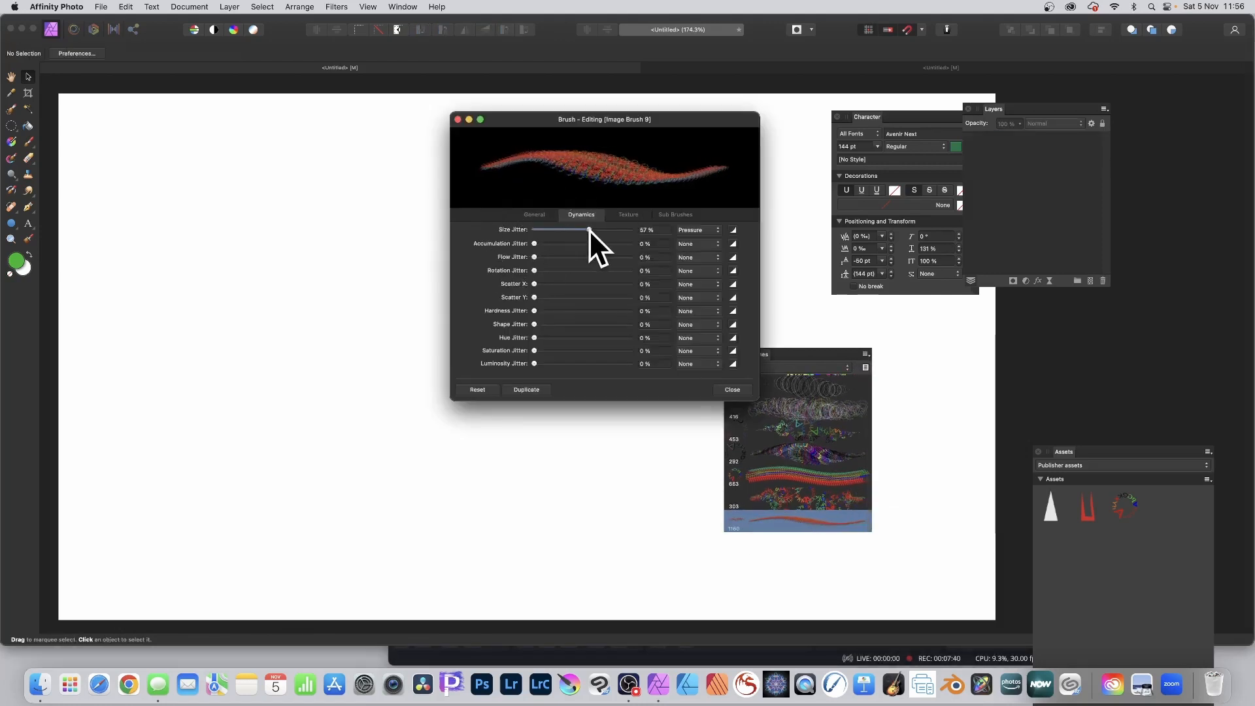
{"action": "left_click", "coordinate": [631, 214]}
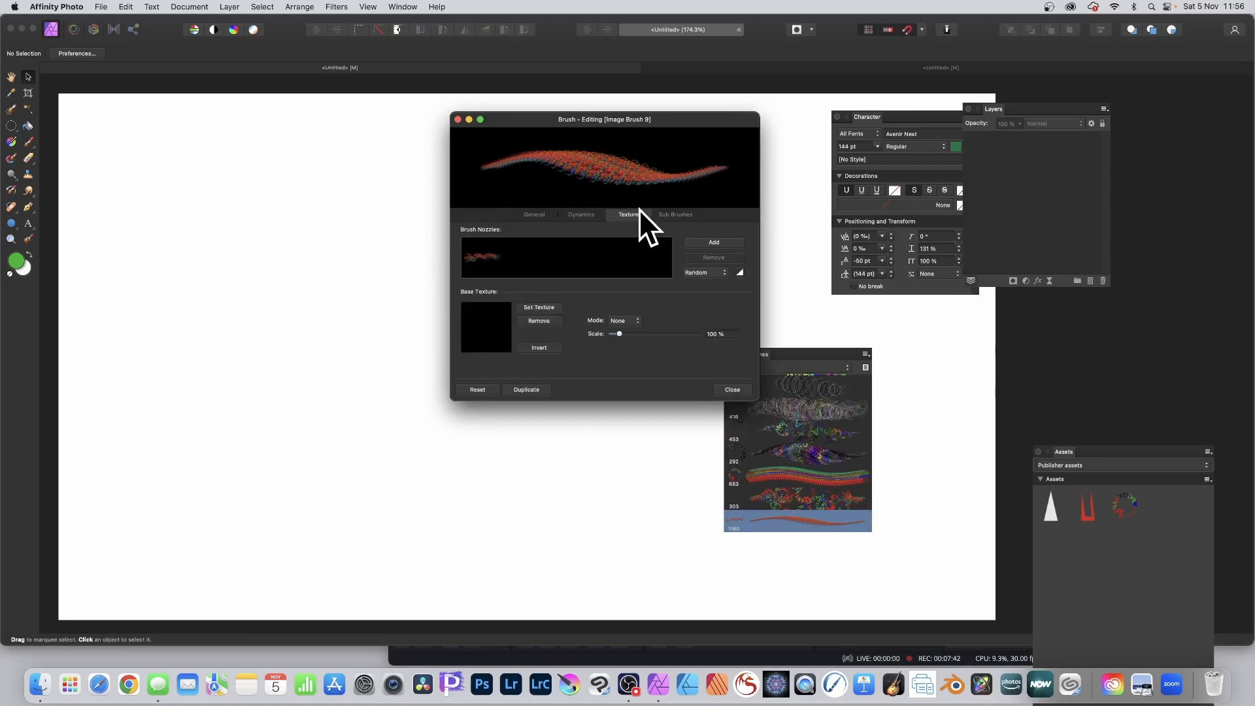
{"action": "left_click", "coordinate": [677, 214]}
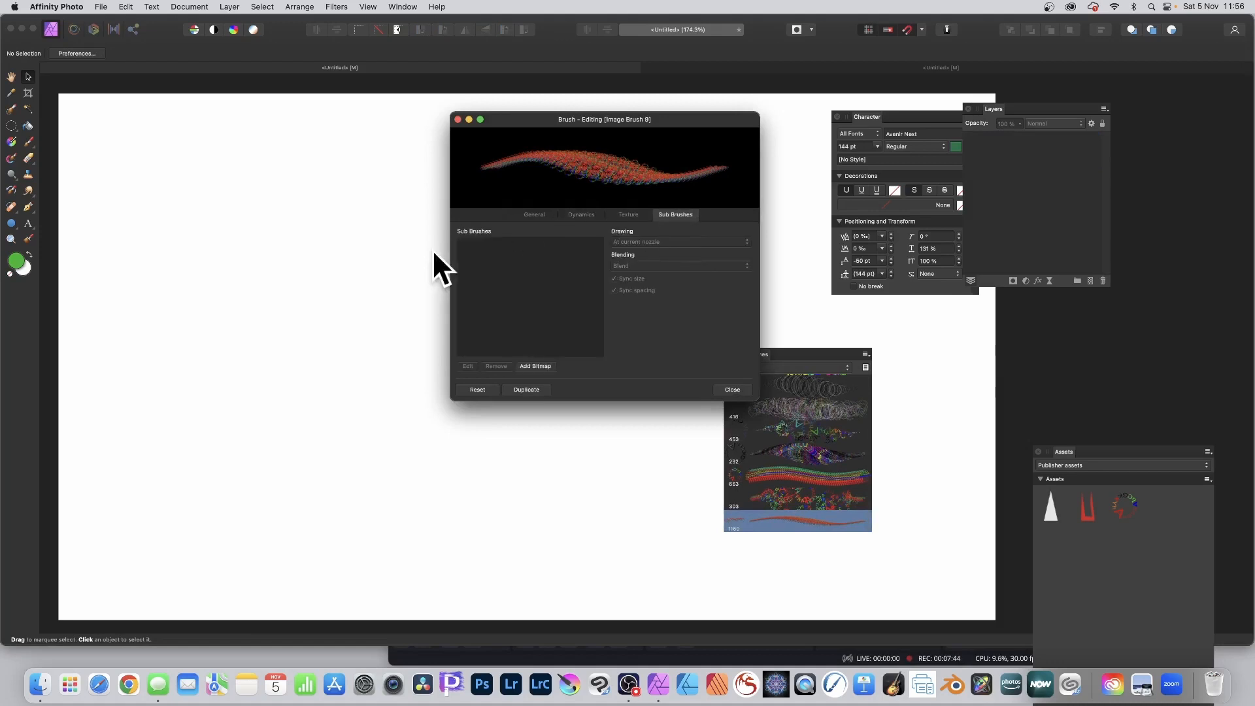
{"action": "left_click", "coordinate": [631, 214]}
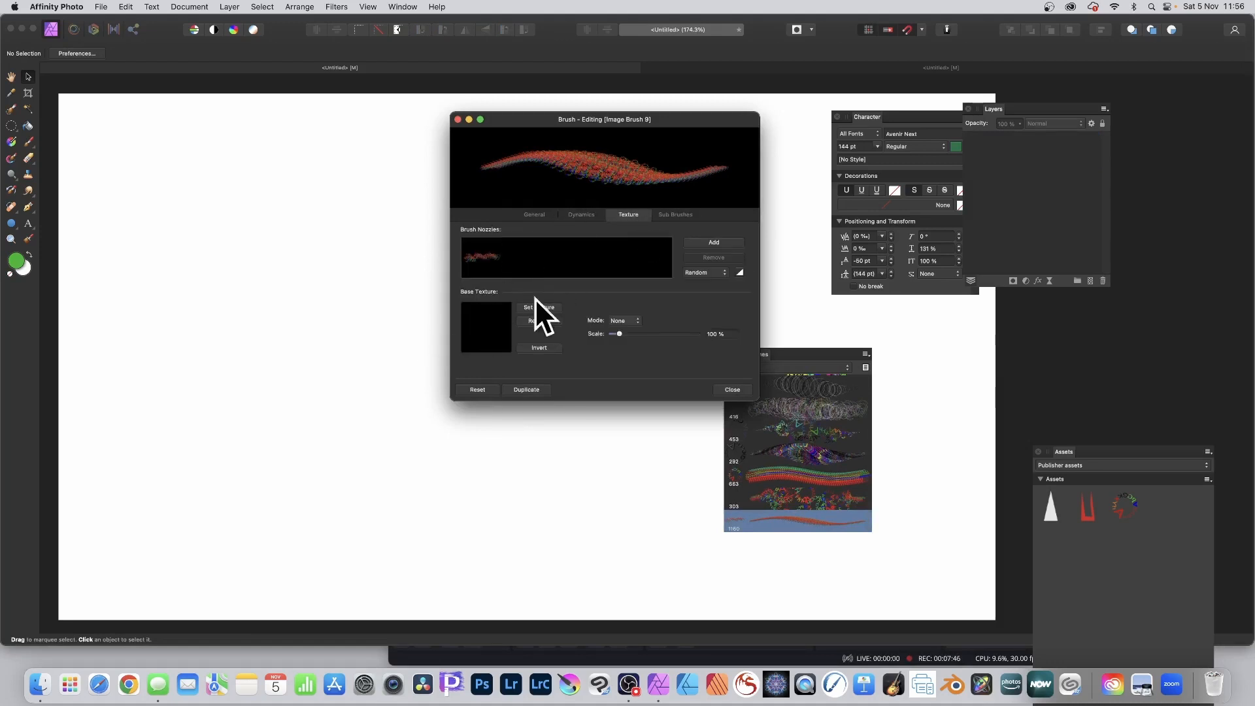